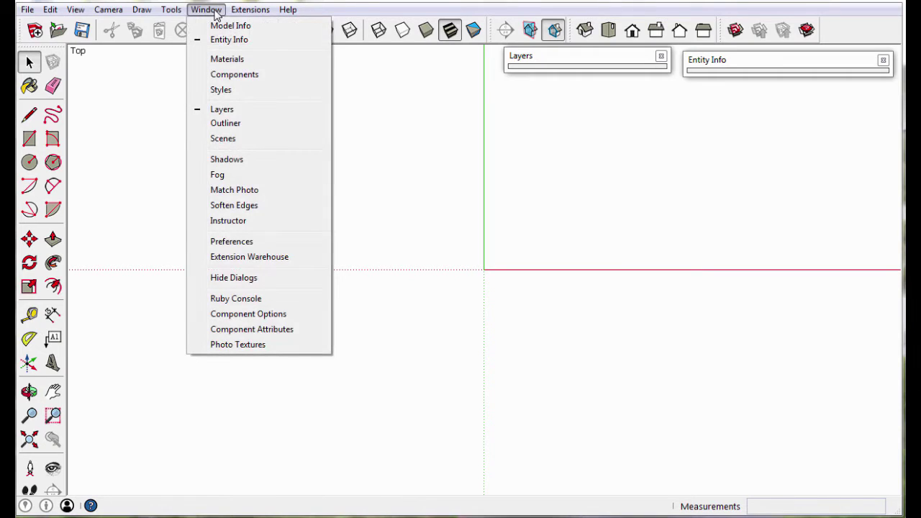
# Assign H as the shortcut for the Edit/Hide function, filtering the shortcut preferences by "hide".
pyautogui.click(253, 243)
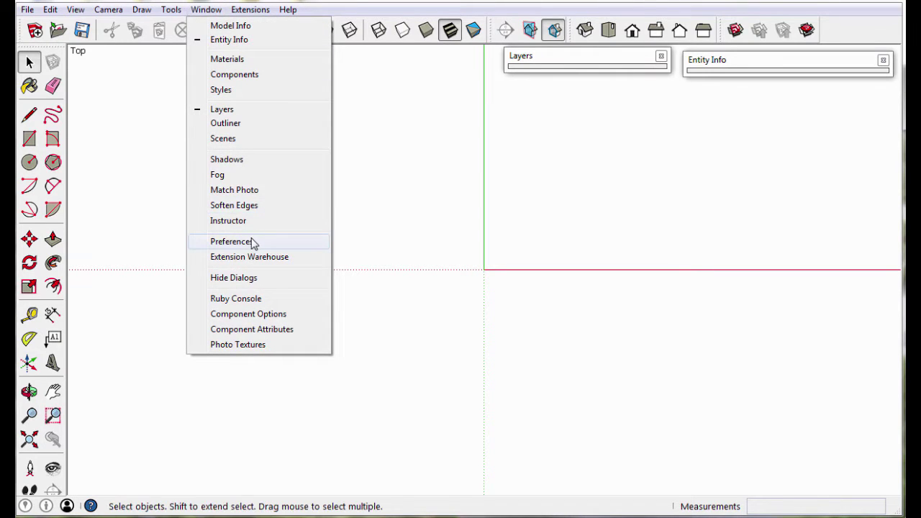
pyautogui.click(139, 244)
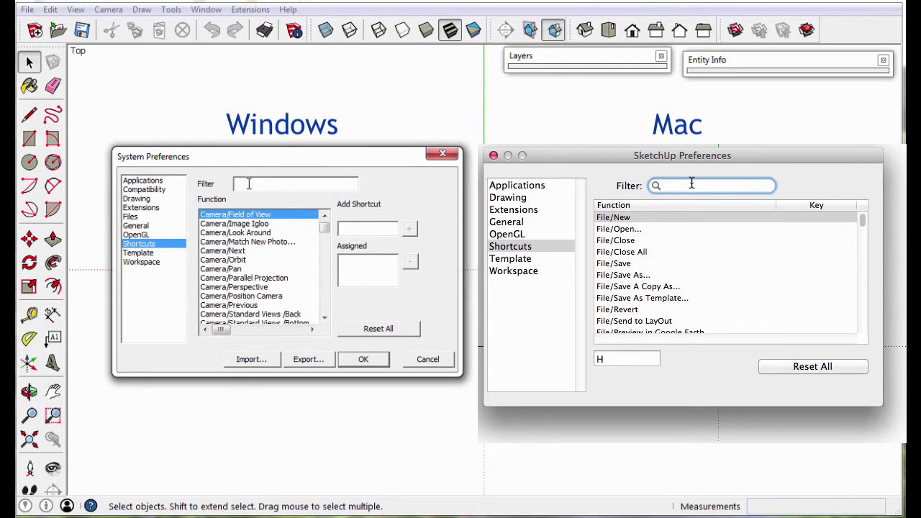
pyautogui.write('hi')
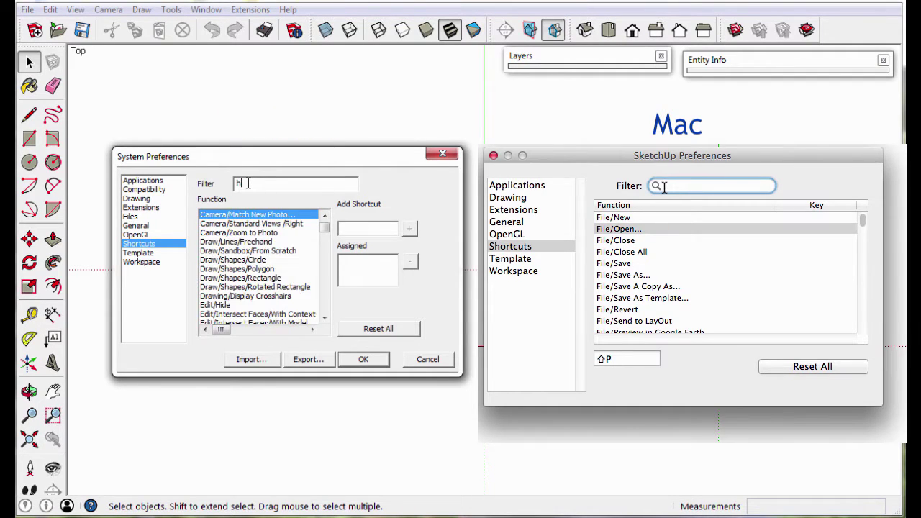
pyautogui.write('de')
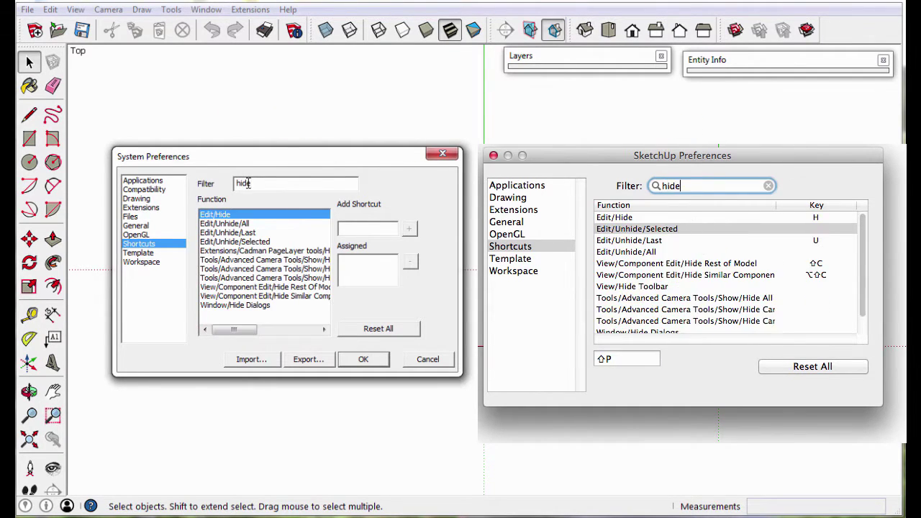
pyautogui.click(374, 228)
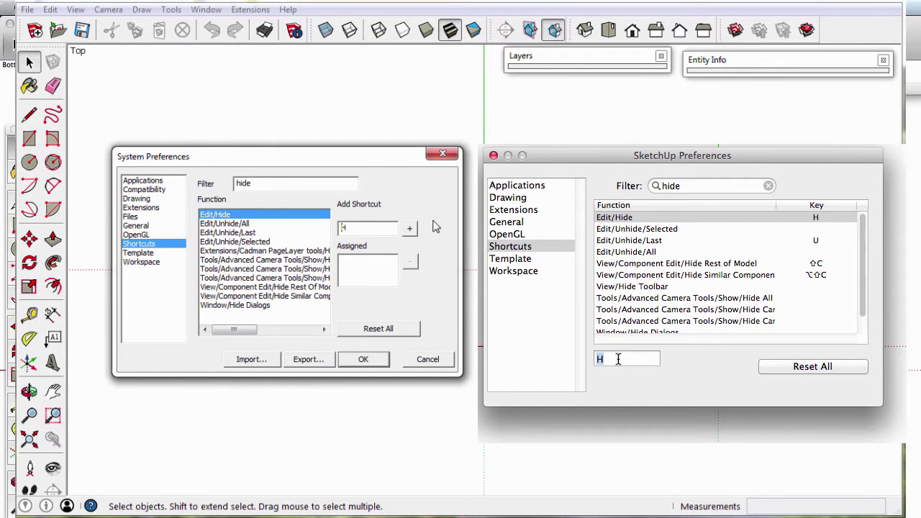
pyautogui.click(409, 228)
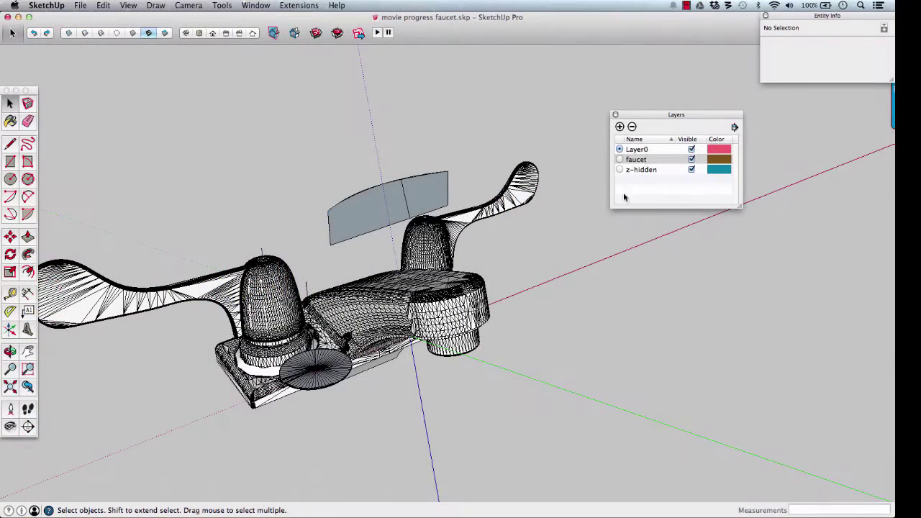
# Add a layer named "new" to the faucet model.
pyautogui.click(620, 127)
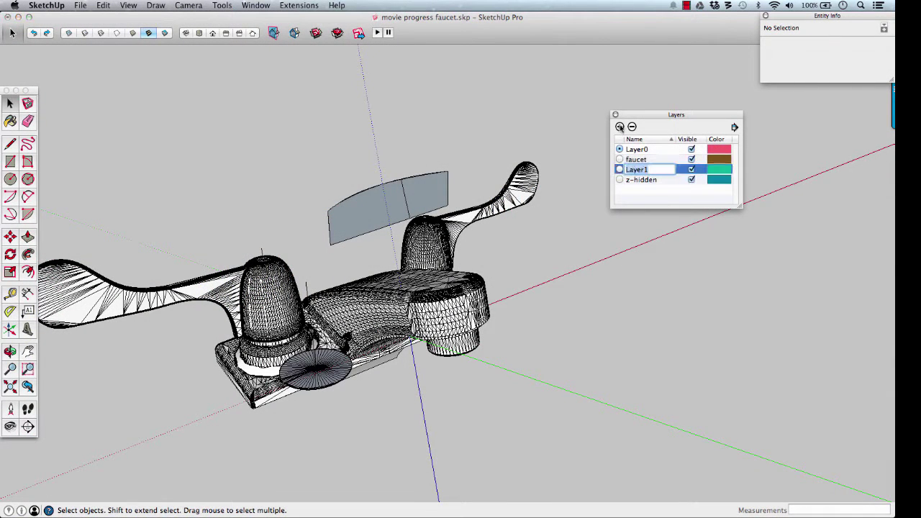
pyautogui.write('new')
pyautogui.press('Return')
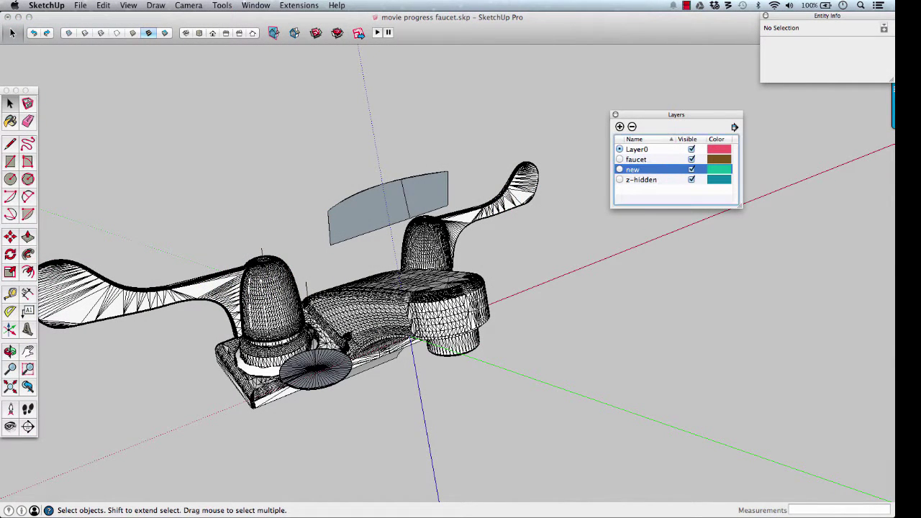
# Hide the faucet layer so only the newly modelled parts are displayed.
pyautogui.moveTo(432, 338); pyautogui.dragTo(446, 351, button='middle')
pyautogui.click(363, 392)
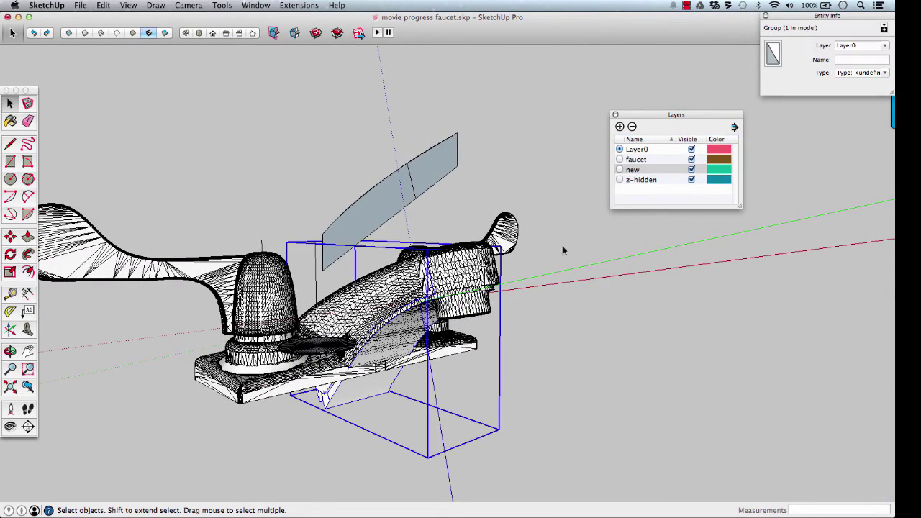
pyautogui.click(691, 160)
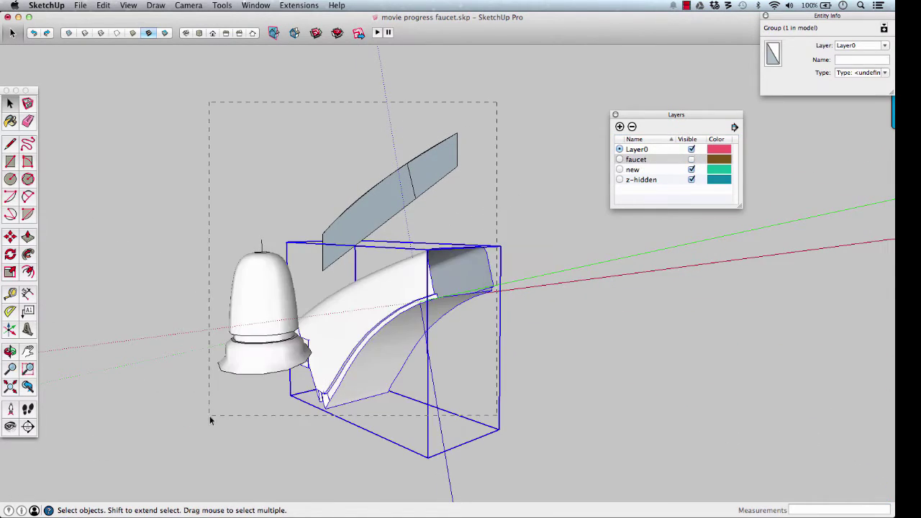
# Select the remodelled spout, handle base and the curved faces above them, and assign them to the layer "new".
pyautogui.moveTo(209, 415); pyautogui.dragTo(209, 415)
pyautogui.moveTo(287, 382); pyautogui.dragTo(454, 323, button='middle')
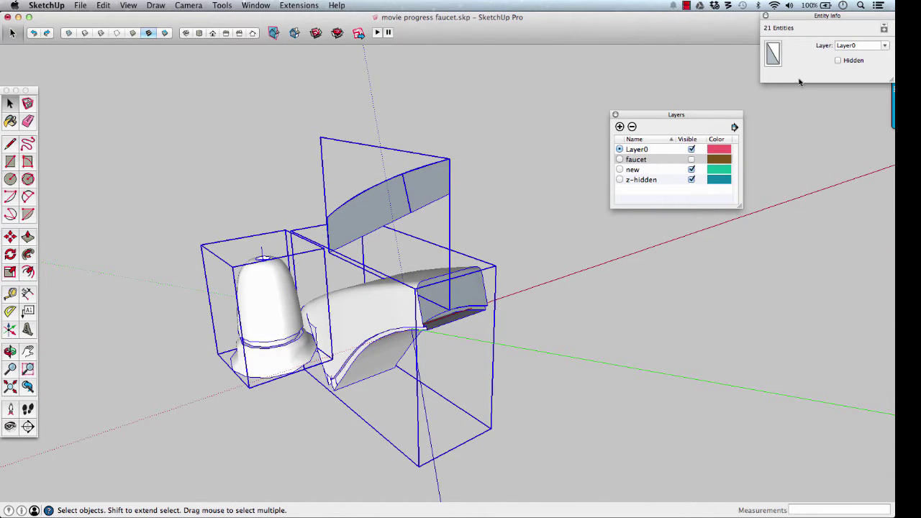
pyautogui.click(860, 45)
pyautogui.click(885, 45)
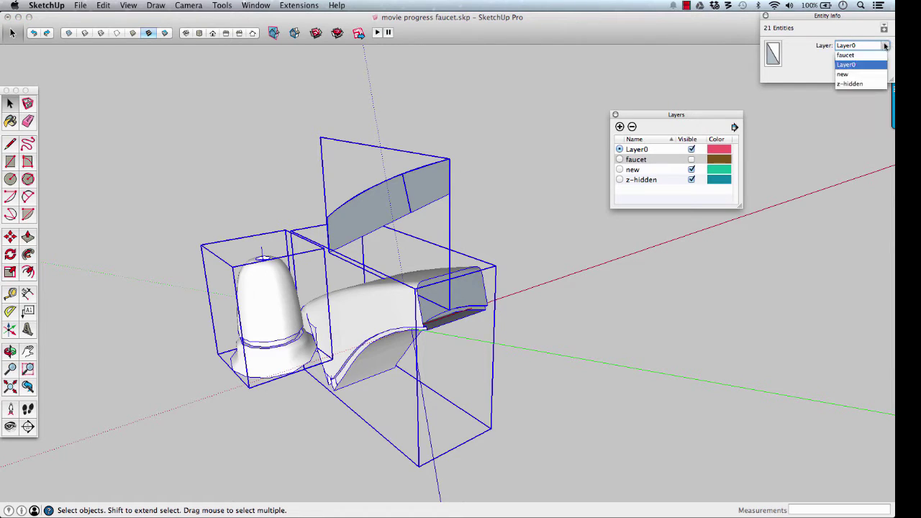
pyautogui.click(846, 74)
pyautogui.click(586, 262)
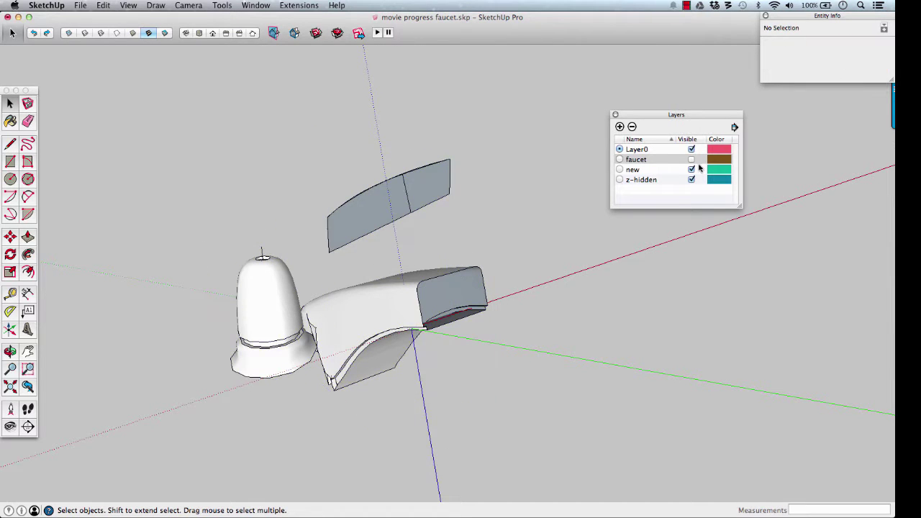
# Show the faucet layer and hide the layer "new", leaving only the original mesh displayed.
pyautogui.click(692, 159)
pyautogui.click(691, 169)
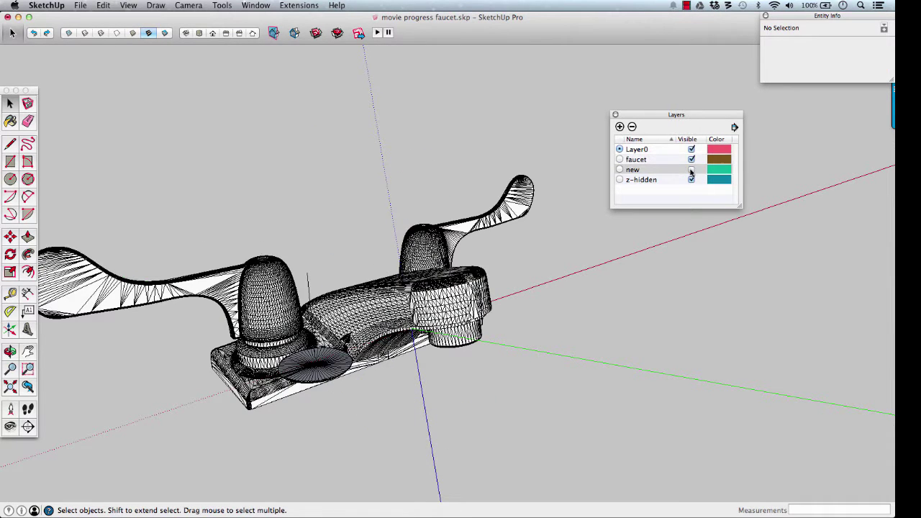
pyautogui.click(691, 170)
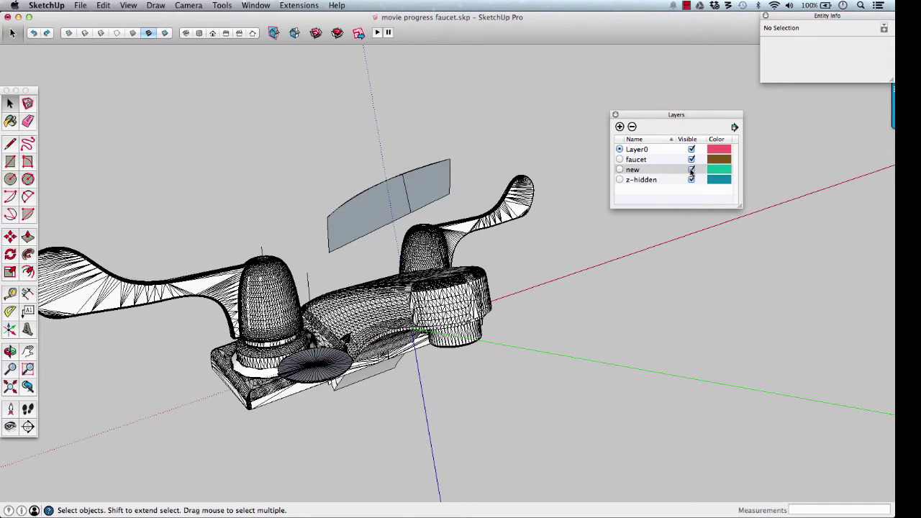
pyautogui.click(691, 159)
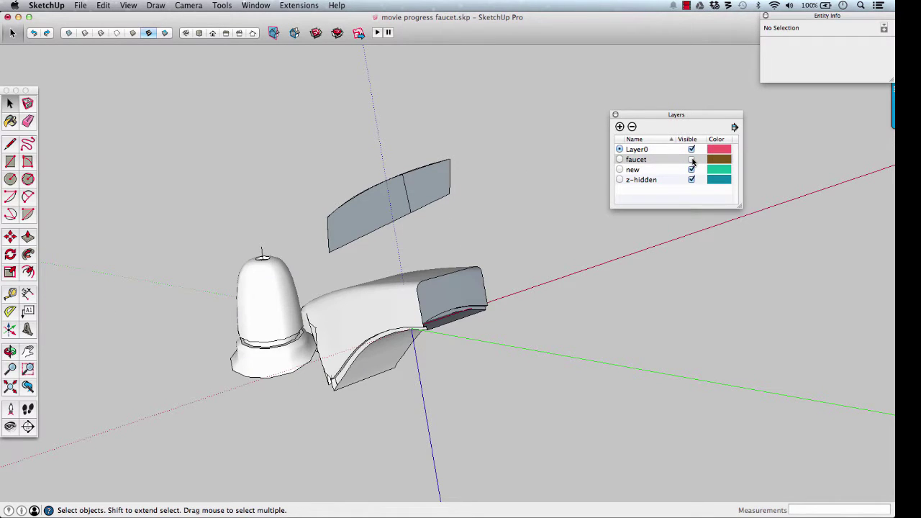
pyautogui.click(691, 159)
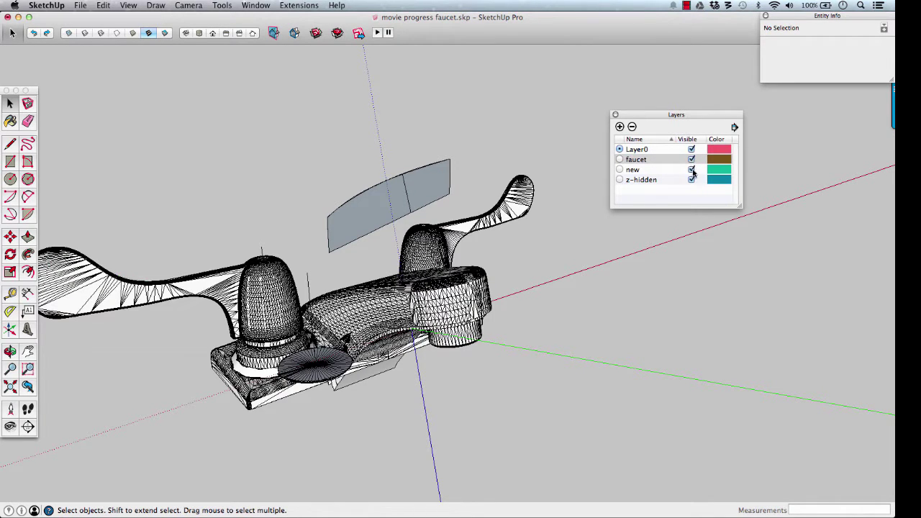
pyautogui.click(692, 170)
# Compare the rounded front end of the original spout mesh with the new spout by swapping the visibility of their layers.
pyautogui.moveTo(459, 284); pyautogui.dragTo(475, 400, button='middle')
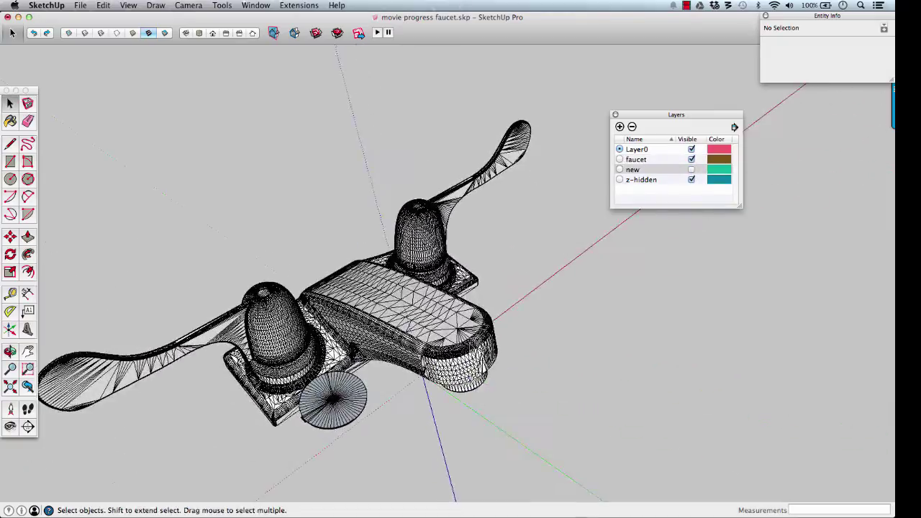
pyautogui.scroll(5, 469, 337)
pyautogui.moveTo(468, 337); pyautogui.dragTo(371, 320, button='middle')
pyautogui.scroll(4, 449, 262)
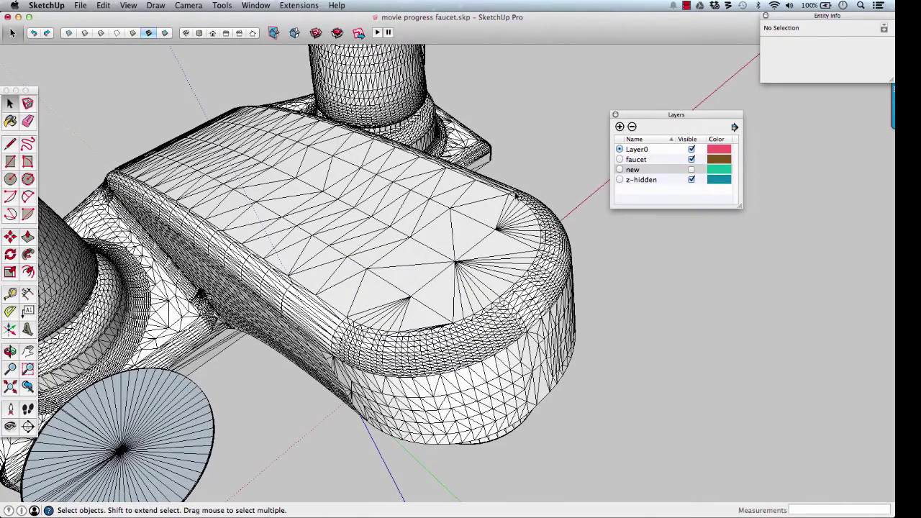
pyautogui.moveTo(498, 296); pyautogui.dragTo(471, 226, button='middle')
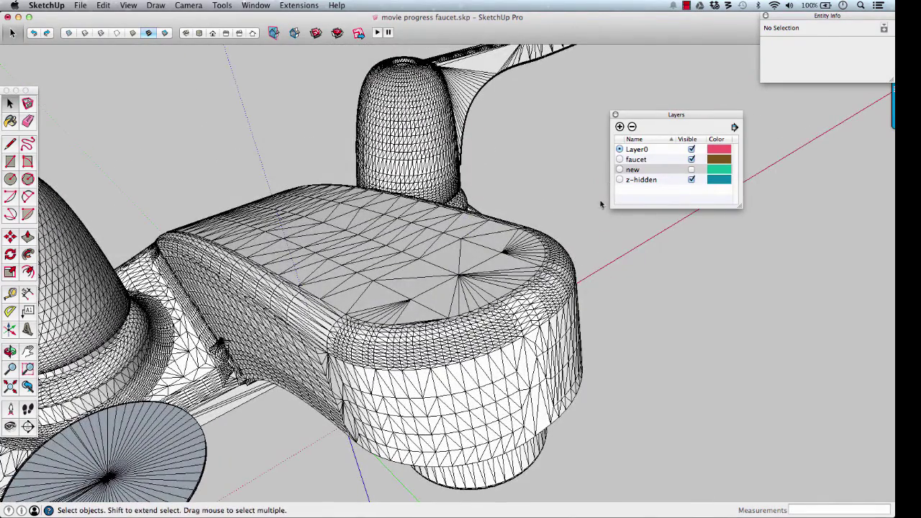
pyautogui.click(691, 158)
pyautogui.click(691, 169)
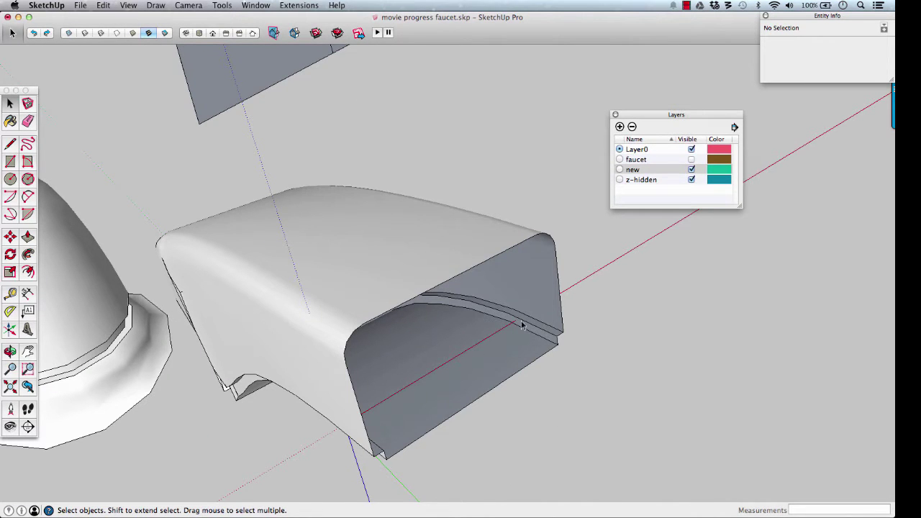
pyautogui.click(691, 169)
pyautogui.click(691, 159)
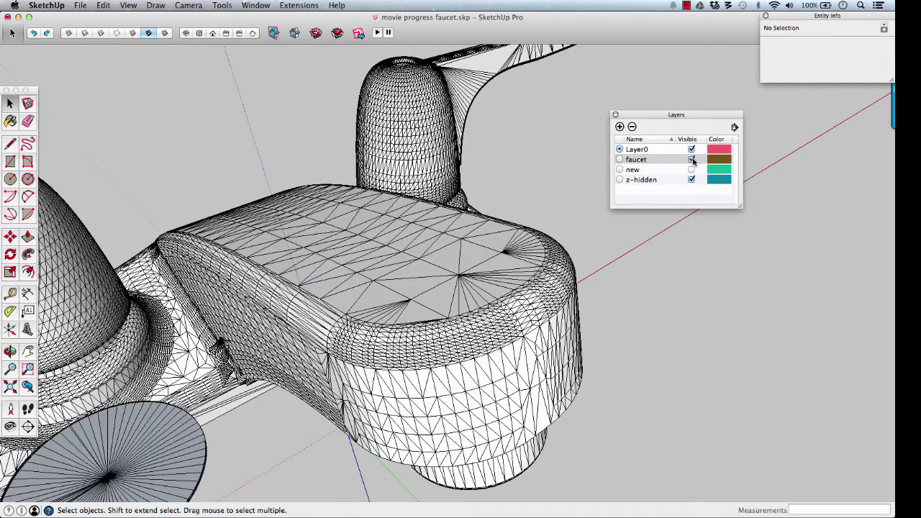
# Set the Arc tool to 4 segments for tracing the spout's top face.
pyautogui.moveTo(442, 281); pyautogui.dragTo(491, 230, button='middle')
pyautogui.press('a')
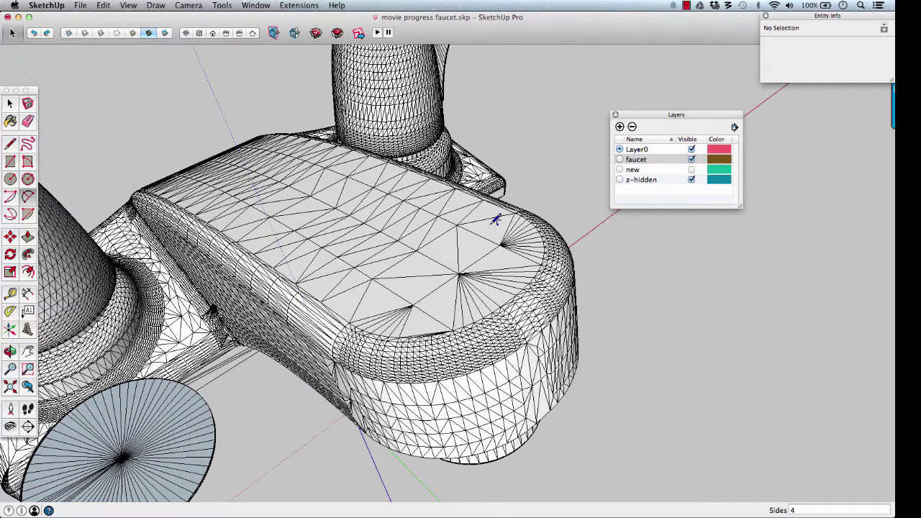
pyautogui.write('4s')
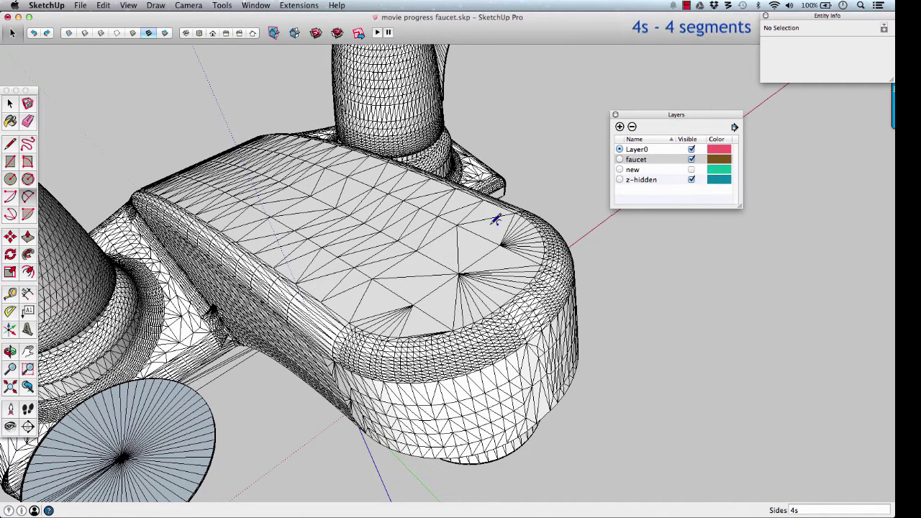
pyautogui.click(350, 322)
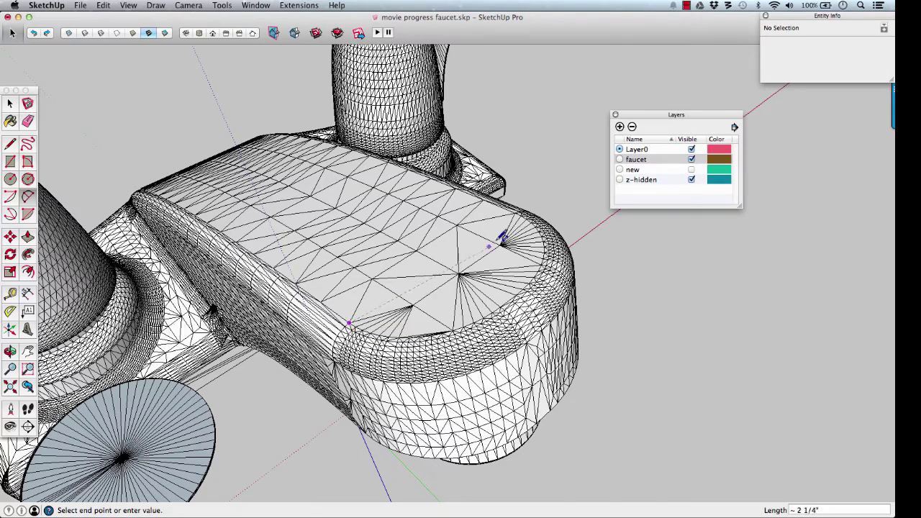
pyautogui.click(518, 211)
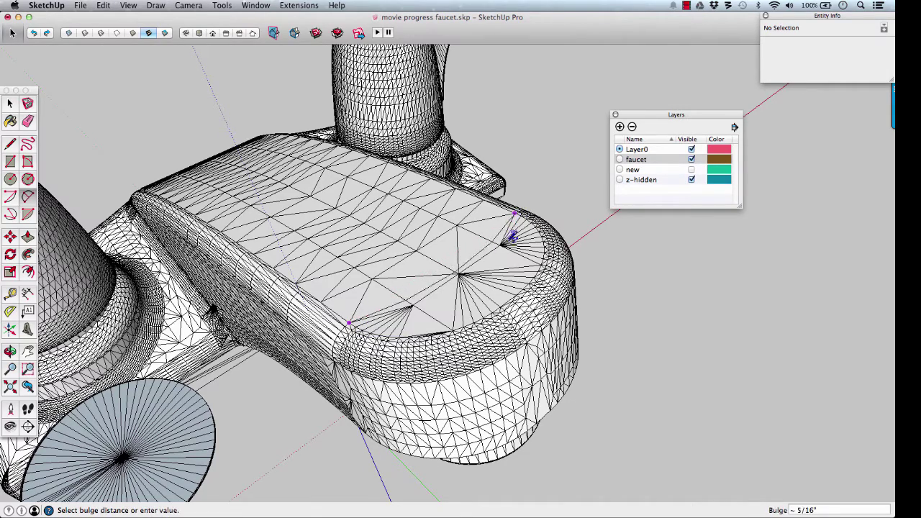
pyautogui.scroll(4, 517, 297)
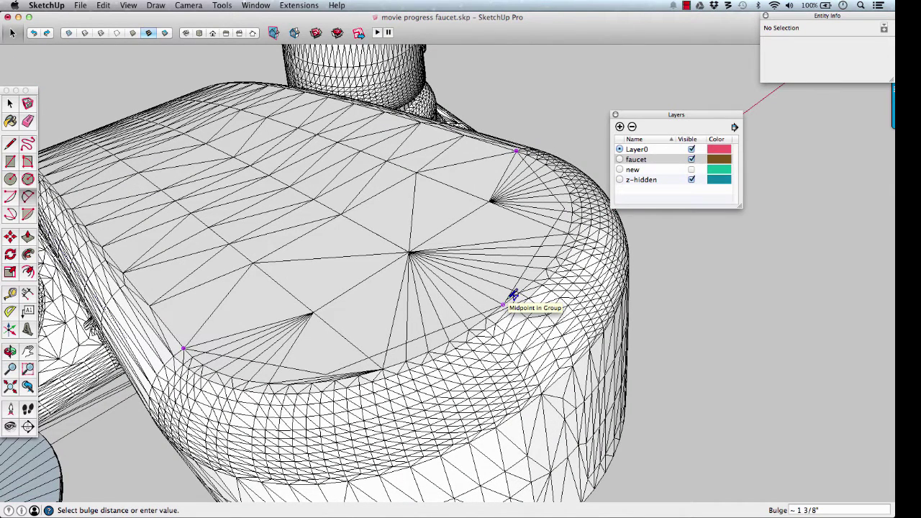
pyautogui.write('8s')
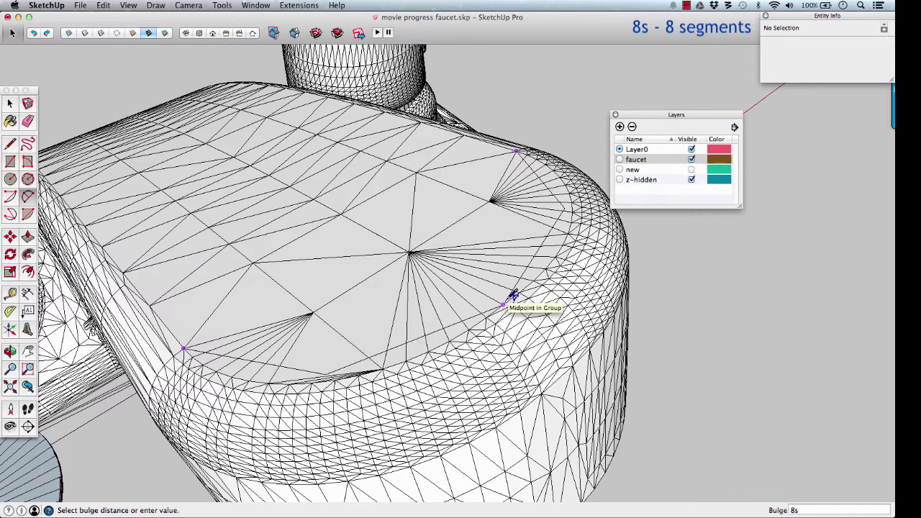
pyautogui.press('Return')
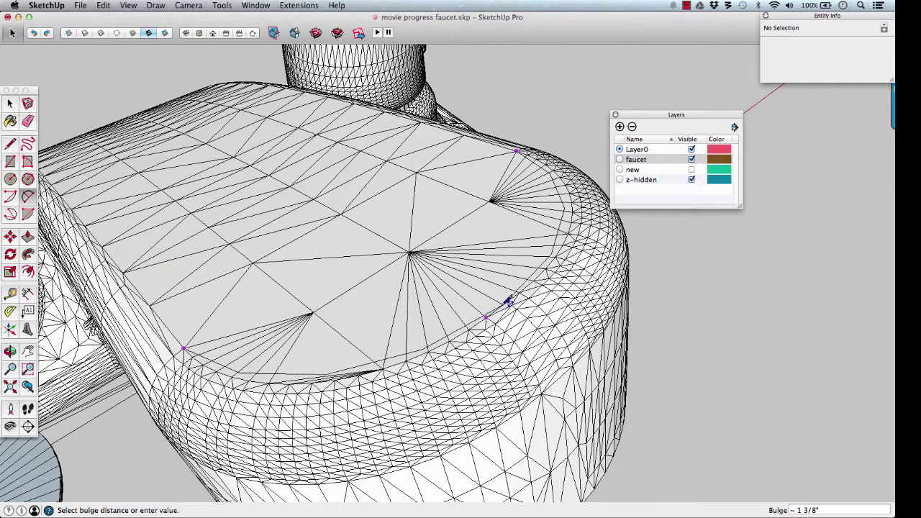
pyautogui.press('space')
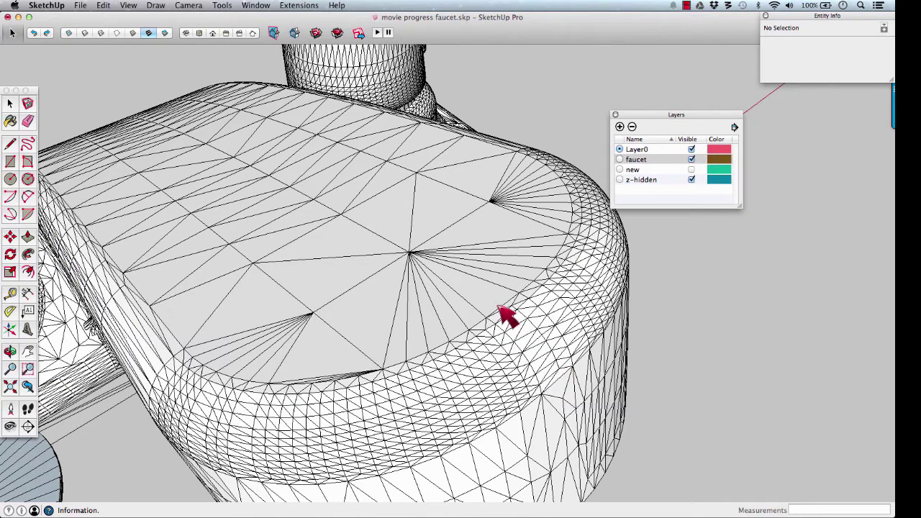
# Draw a four-segment arc around the far rounded corner of the spout's top face, from its side edge to the front rim.
pyautogui.press('a')
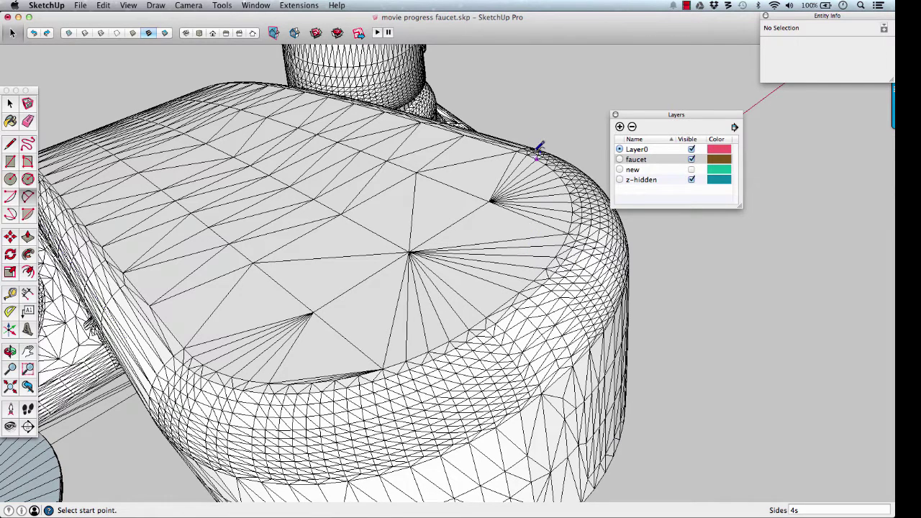
pyautogui.click(516, 151)
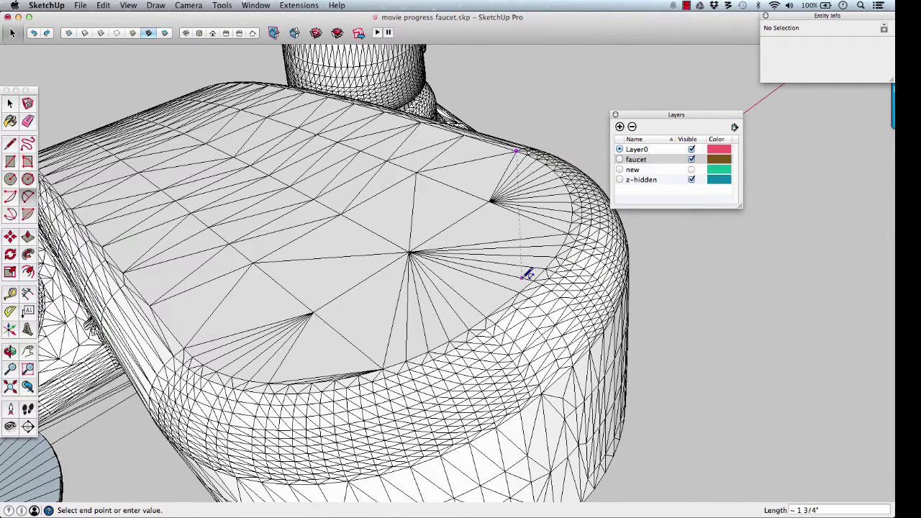
pyautogui.click(518, 291)
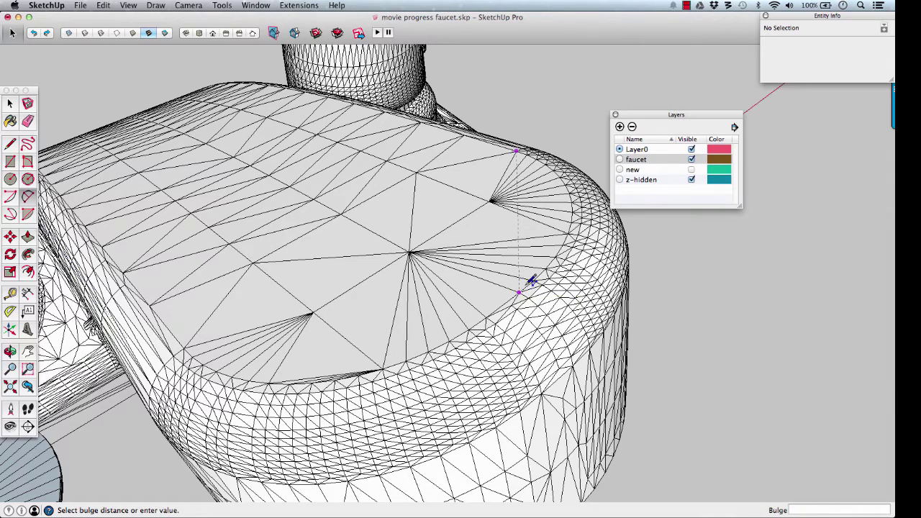
pyautogui.click(577, 196)
# Draw a four-segment arc around the near rounded corner of the spout's top face, from the front rim to its side edge.
pyautogui.click(486, 317)
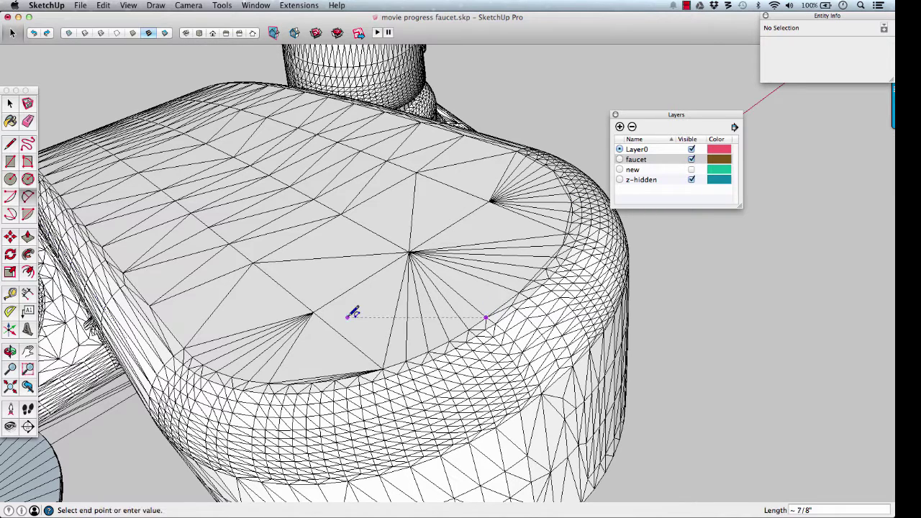
pyautogui.click(184, 349)
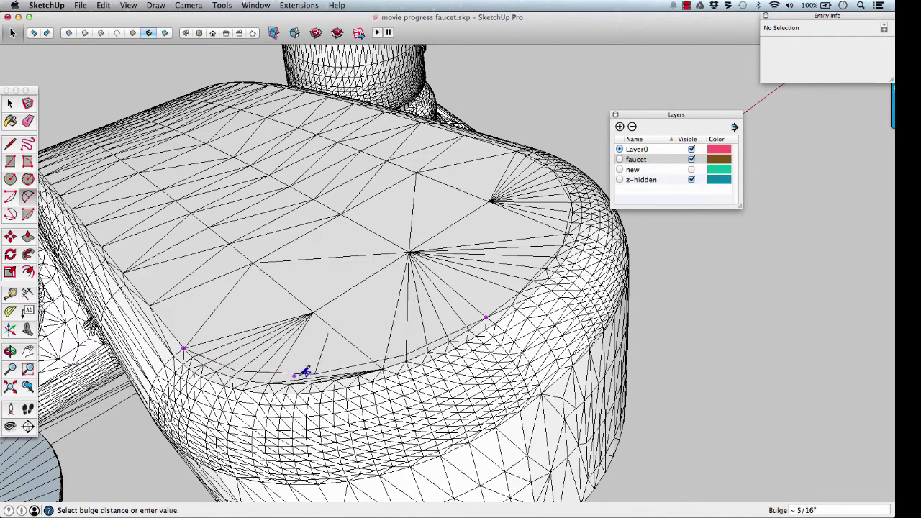
pyautogui.click(335, 379)
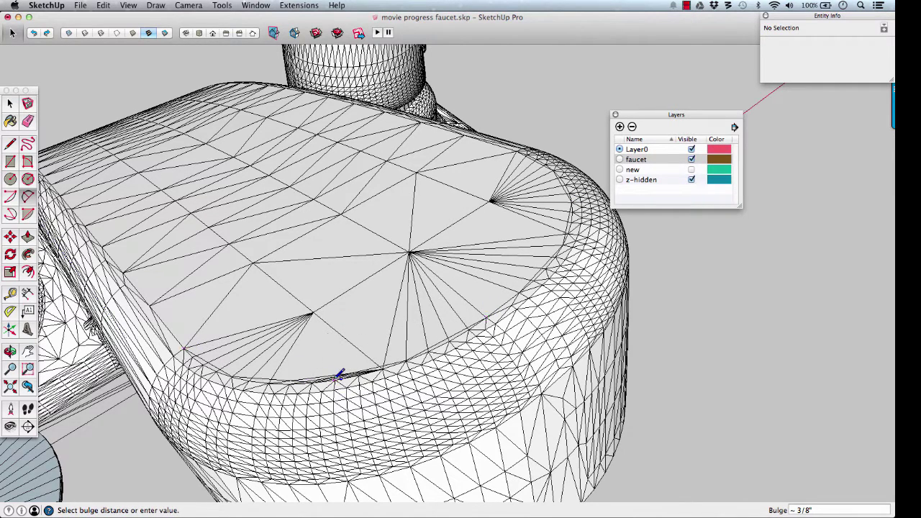
# Draw a straight line along each side edge of the spout's top face, extending the outer ends of both corner arcs.
pyautogui.press('l')
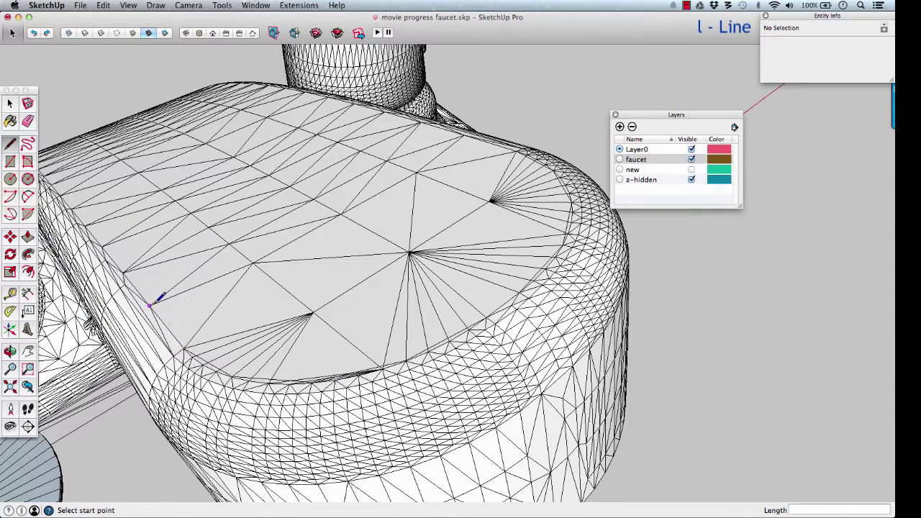
pyautogui.click(149, 305)
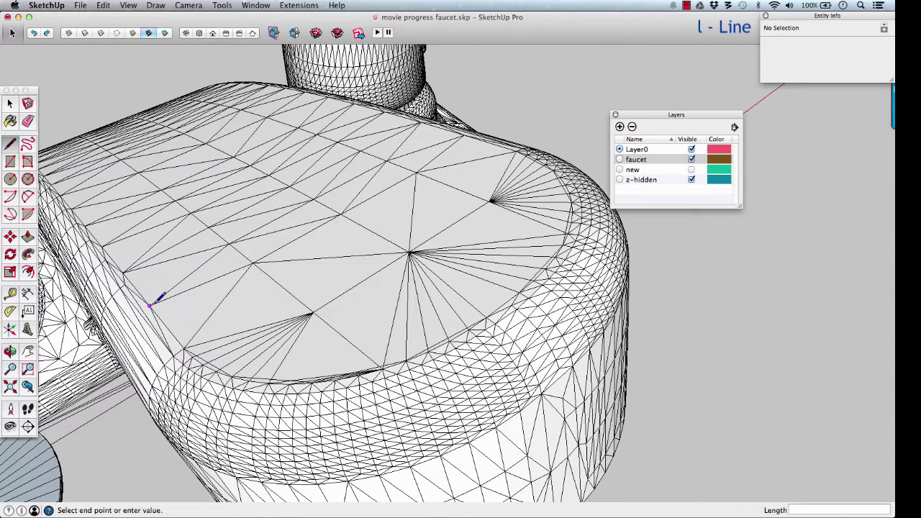
pyautogui.click(185, 348)
pyautogui.press('Escape')
pyautogui.click(465, 134)
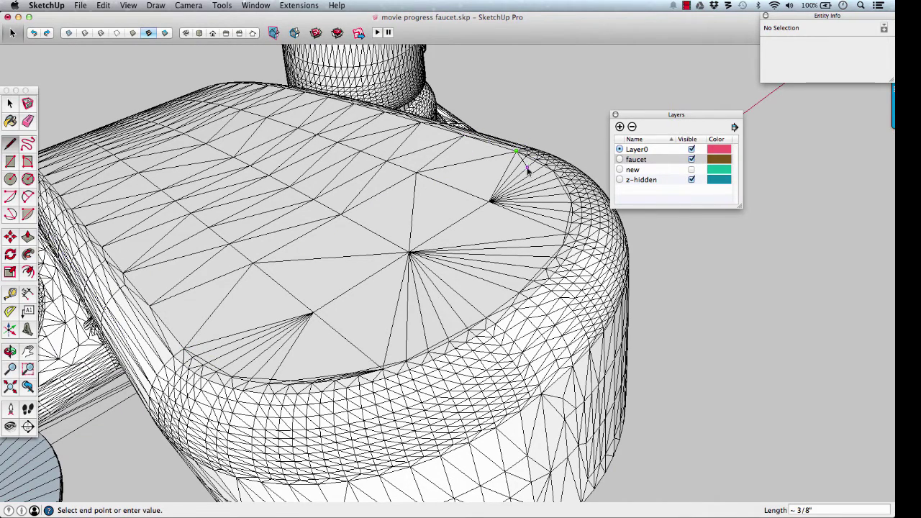
pyautogui.press('space')
# Connect the inner ends of the two corner arcs with a short line along the front rim of the top face.
pyautogui.moveTo(511, 161); pyautogui.dragTo(515, 220, button='middle')
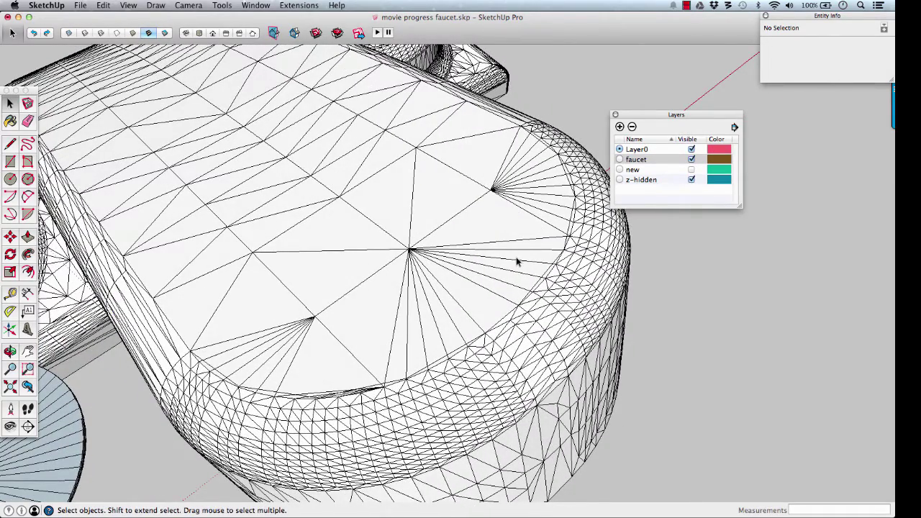
pyautogui.press('l')
pyautogui.click(517, 307)
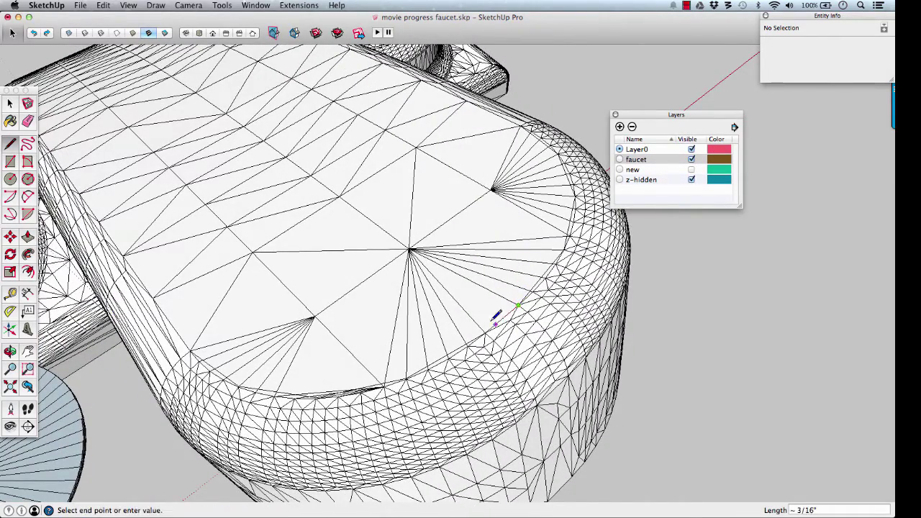
pyautogui.press('space')
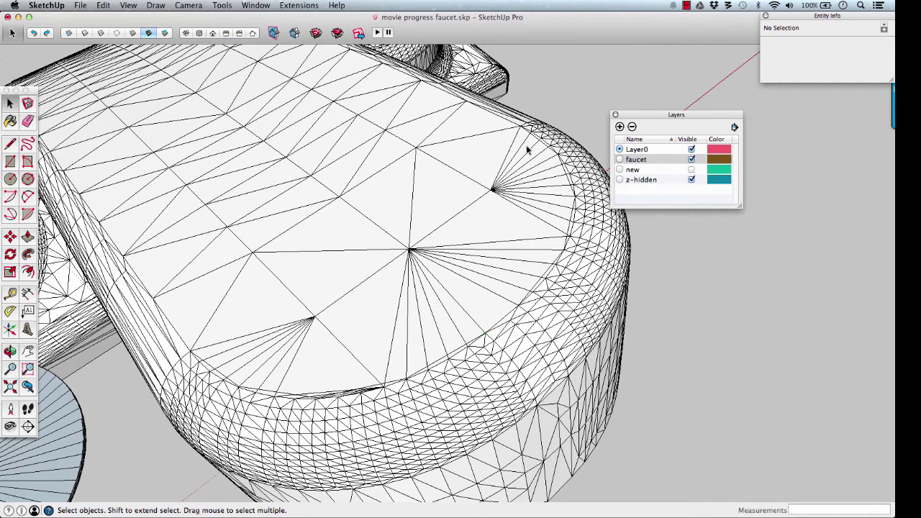
pyautogui.click(507, 124)
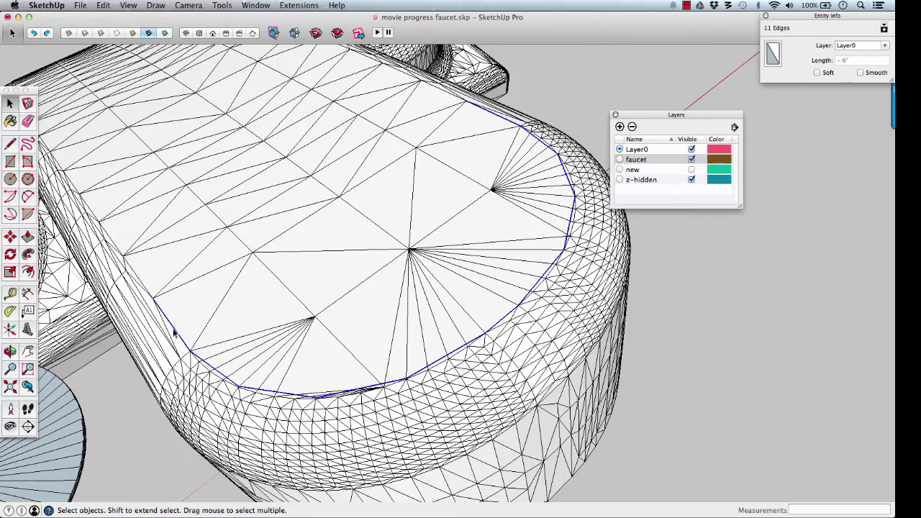
pyautogui.scroll(-5, 418, 229)
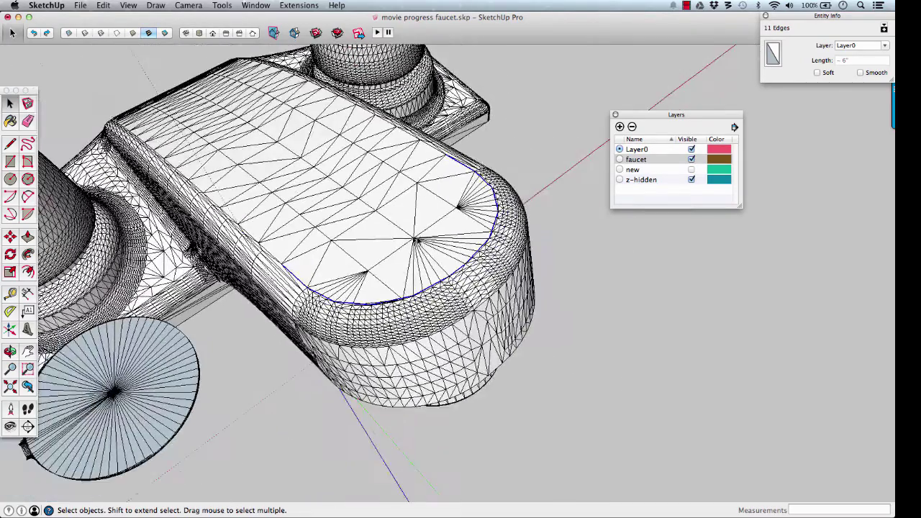
pyautogui.moveTo(419, 244)
pyautogui.mouseDown(button='middle')
pyautogui.moveTo(438, 242)
pyautogui.moveTo(473, 162)
pyautogui.moveTo(455, 244)
pyautogui.mouseUp(button='middle')
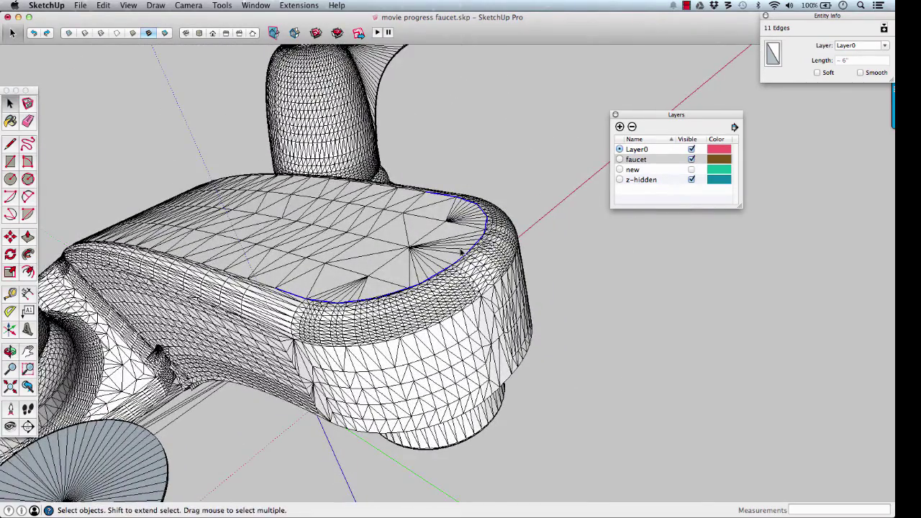
pyautogui.press('m')
pyautogui.click(489, 261)
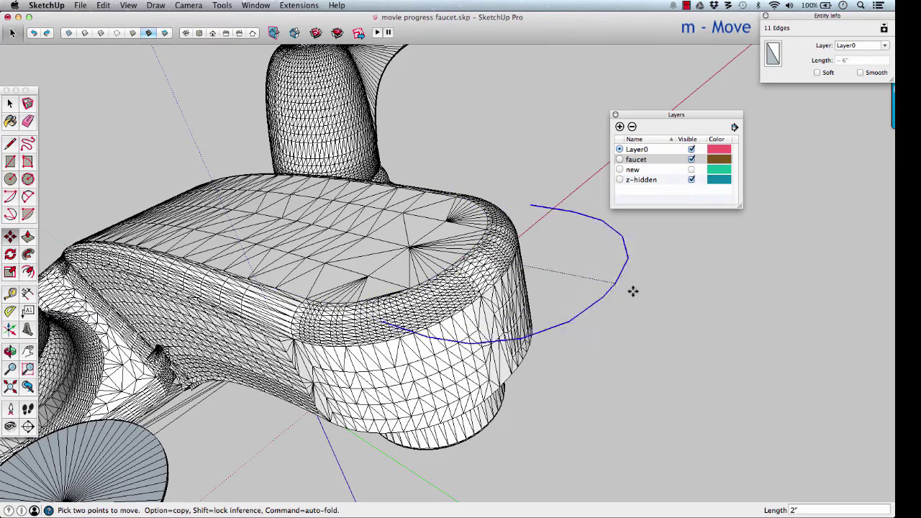
pyautogui.scroll(-3, 669, 316)
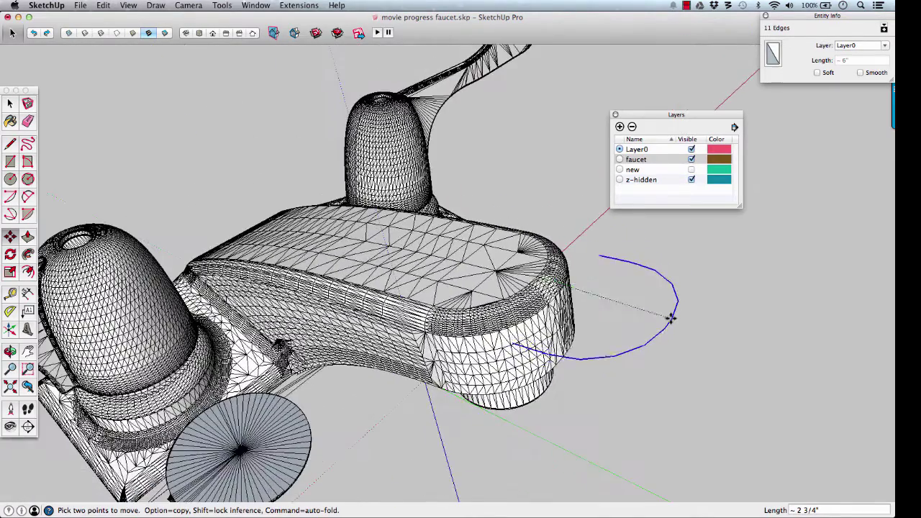
pyautogui.scroll(-4, 671, 318)
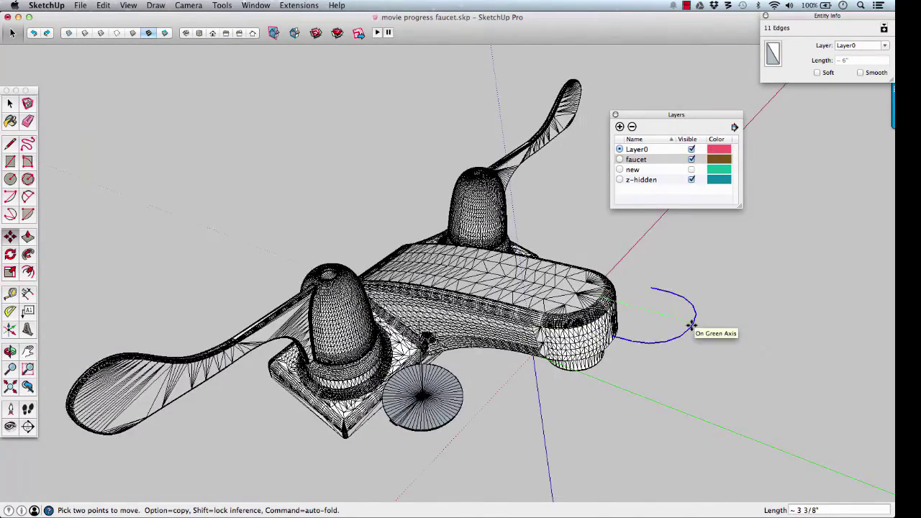
pyautogui.moveTo(637, 319); pyautogui.dragTo(616, 283, button='middle')
pyautogui.moveTo(645, 325); pyautogui.dragTo(539, 335, button='middle')
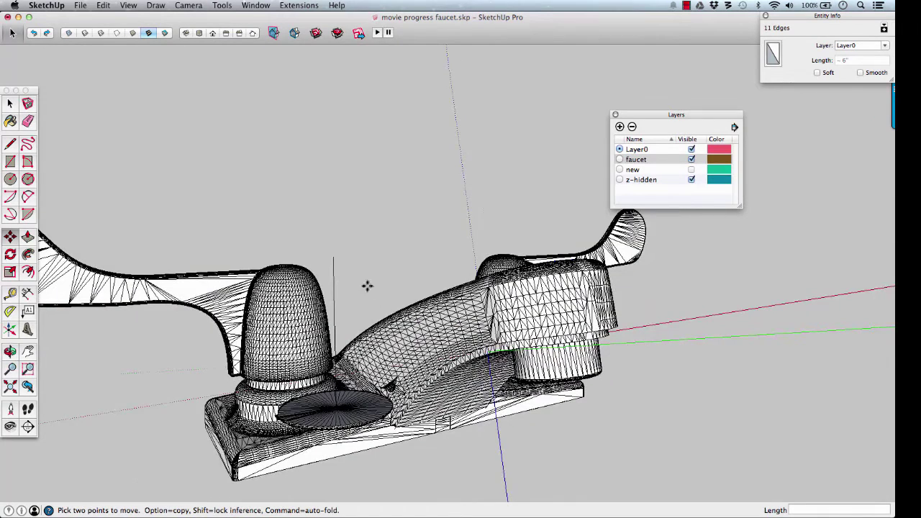
# Reset the drawing axes to their default position and orientation.
pyautogui.rightClick(649, 328)
pyautogui.click(677, 351)
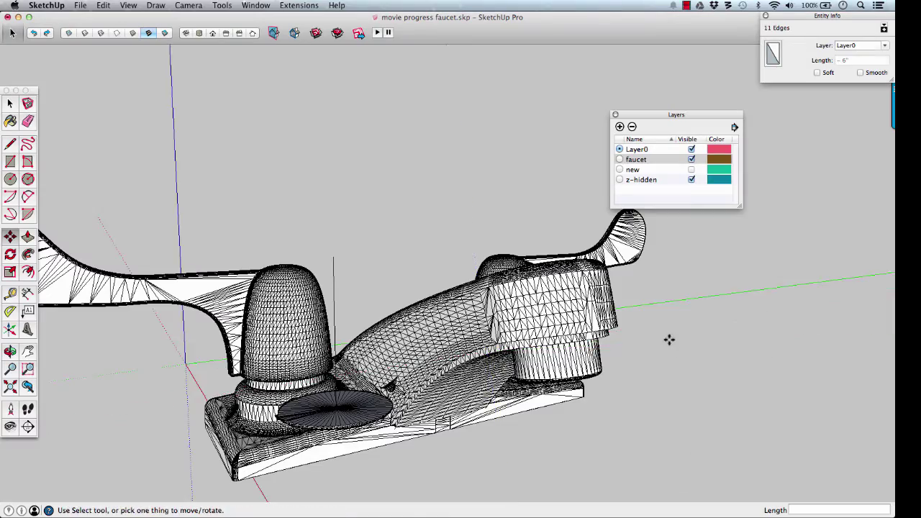
# Select the entire connected outline of the spout's front and move it about 5" out along the red axis, clear of the mesh.
pyautogui.moveTo(473, 257); pyautogui.dragTo(541, 392, button='middle')
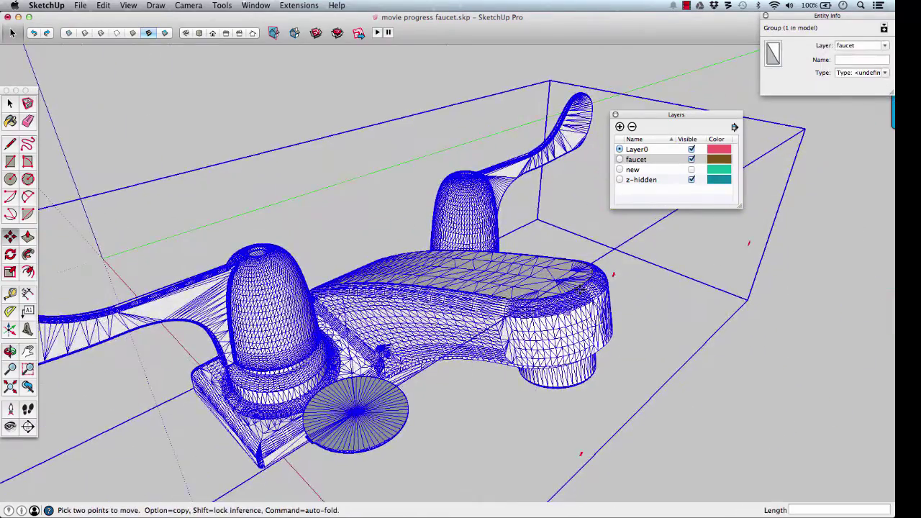
pyautogui.scroll(5, 584, 269)
pyautogui.press('space')
pyautogui.click(541, 254)
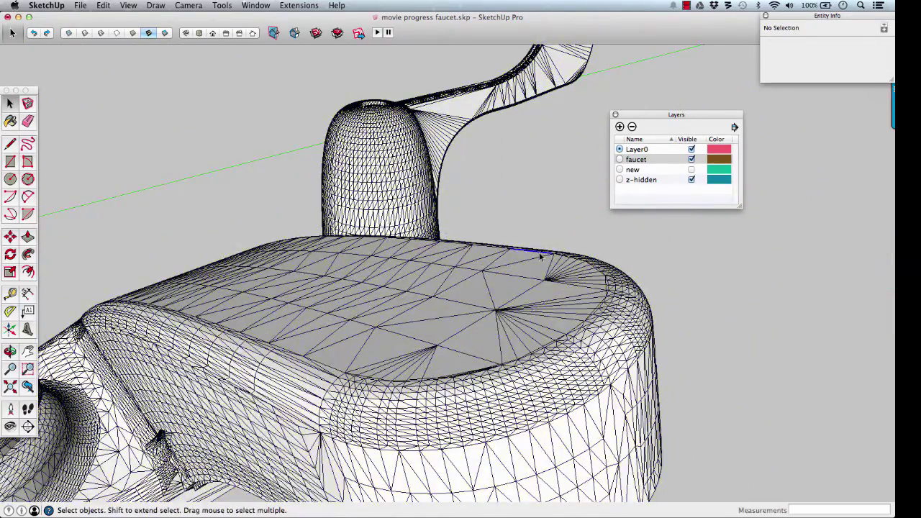
pyautogui.tripleClick(541, 254)
pyautogui.scroll(-5, 541, 257)
pyautogui.press('m')
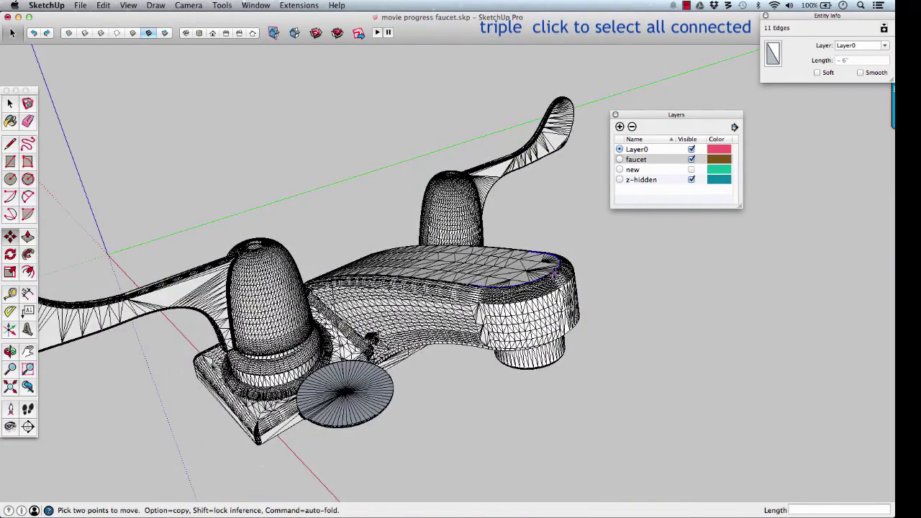
pyautogui.click(554, 271)
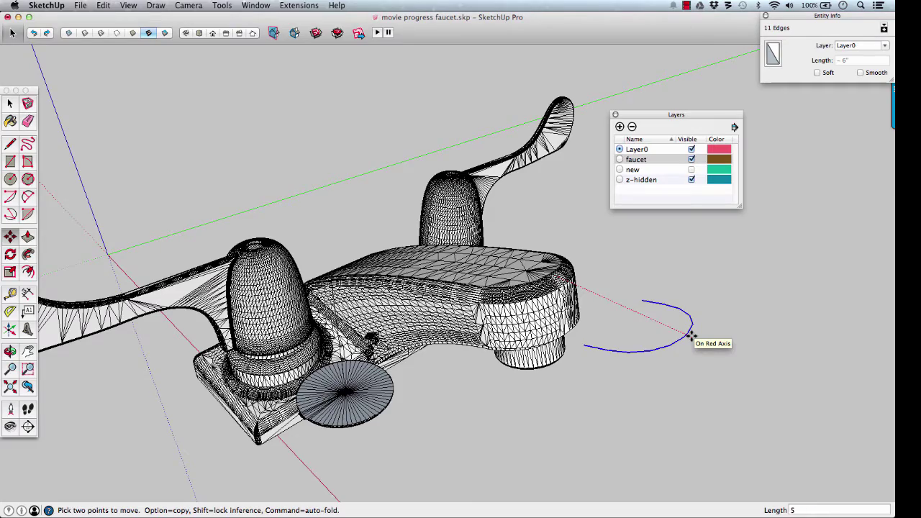
pyautogui.click(708, 336)
# Hide the faucet layer and show the layer "new" beside the moved outline.
pyautogui.moveTo(571, 303); pyautogui.dragTo(598, 374, button='middle')
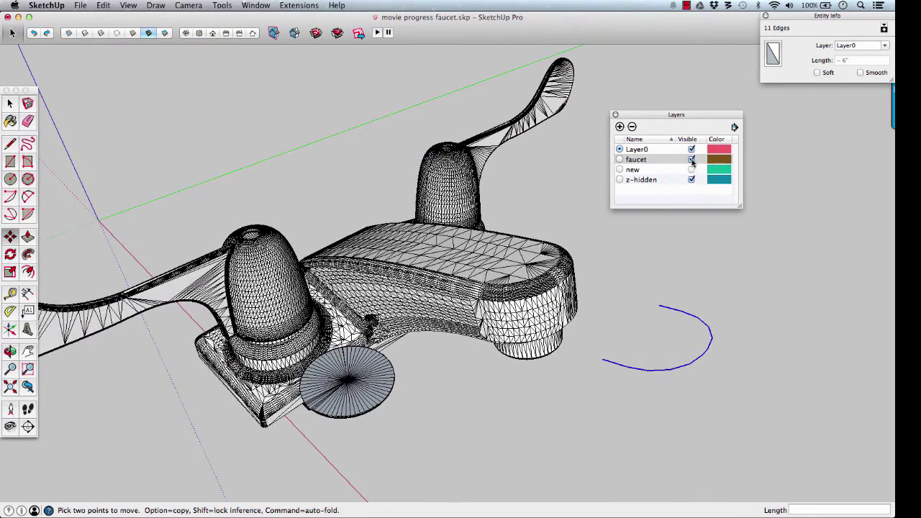
pyautogui.click(691, 160)
pyautogui.click(692, 169)
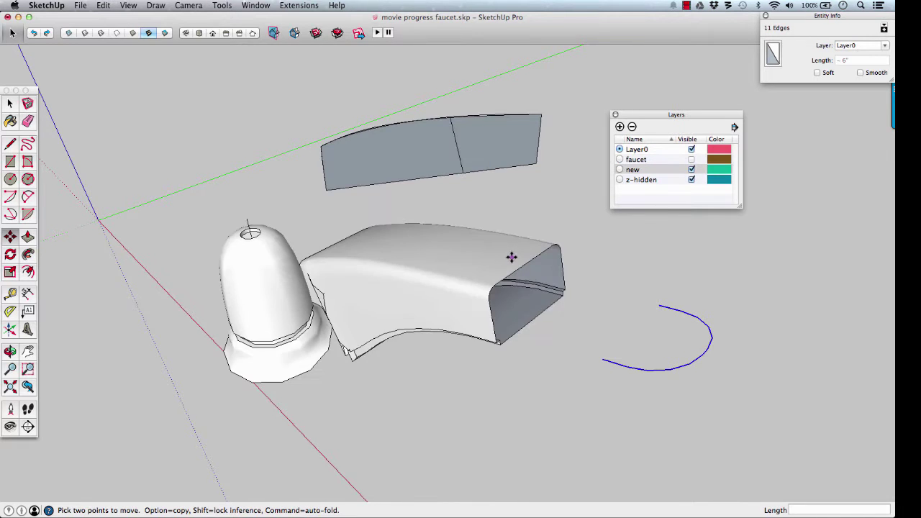
# Draw a line along the top edge of the new spout's open end, from its midpoint to the start of the far rounded corner.
pyautogui.moveTo(511, 257); pyautogui.dragTo(496, 245, button='middle')
pyautogui.press('space')
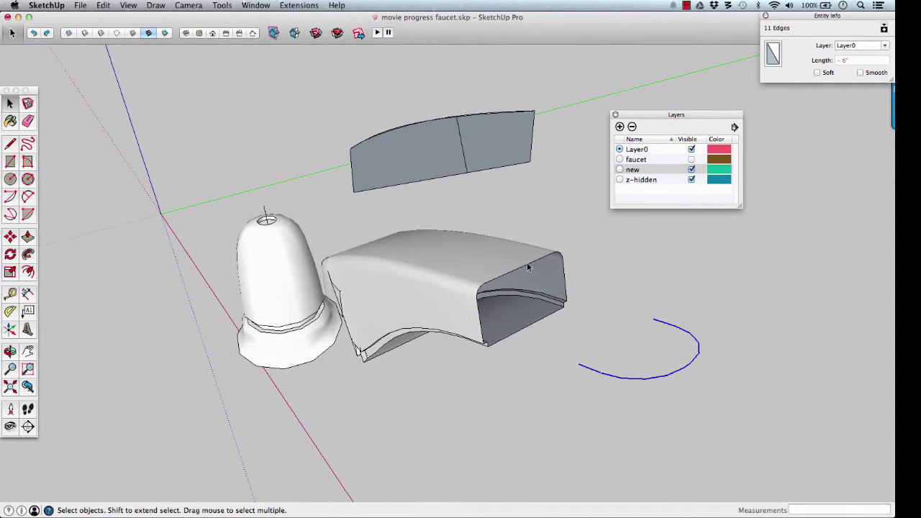
pyautogui.click(529, 269)
pyautogui.scroll(2, 525, 270)
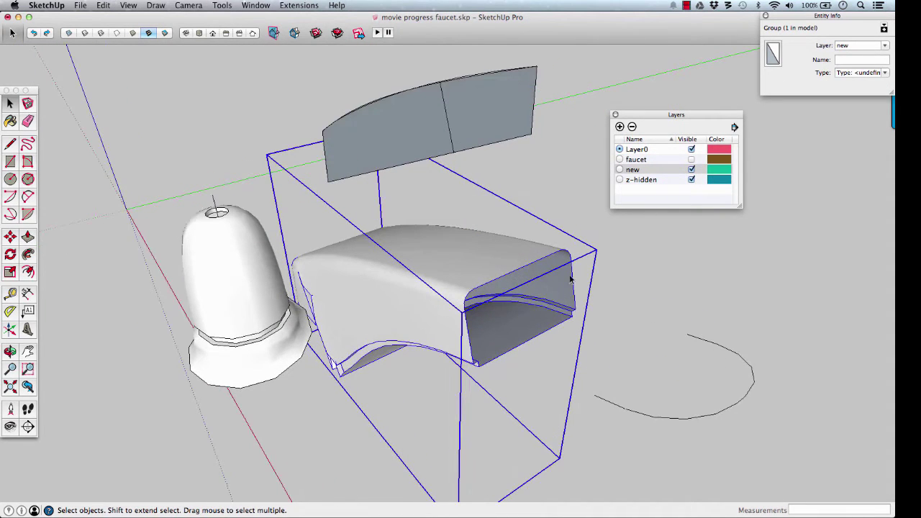
pyautogui.press('l')
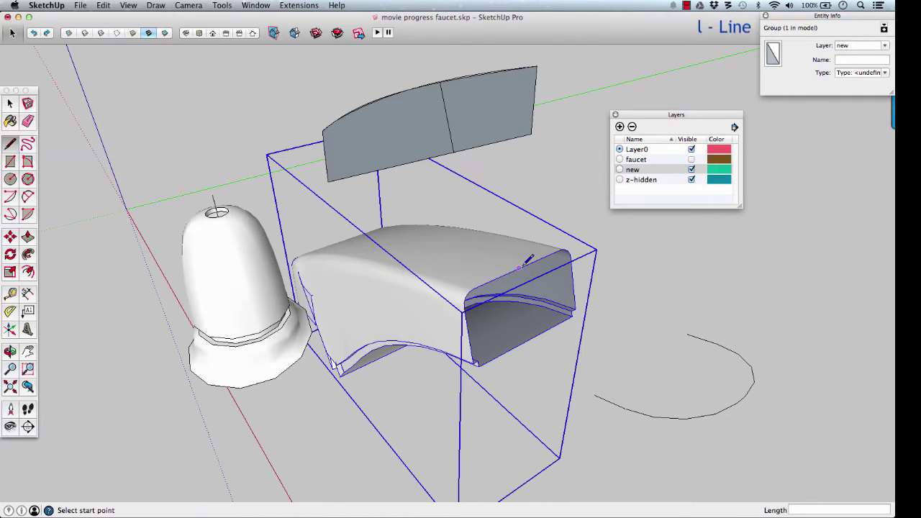
pyautogui.click(523, 267)
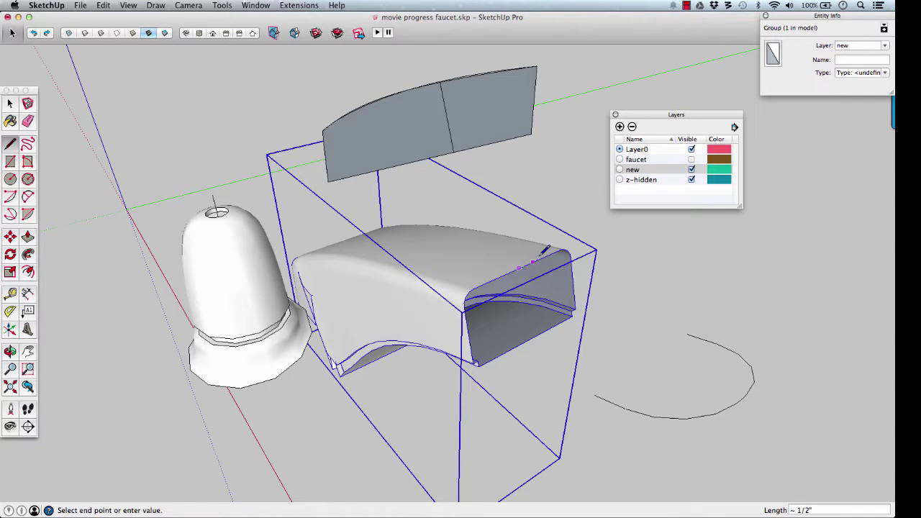
pyautogui.scroll(2, 554, 251)
pyautogui.scroll(3, 563, 247)
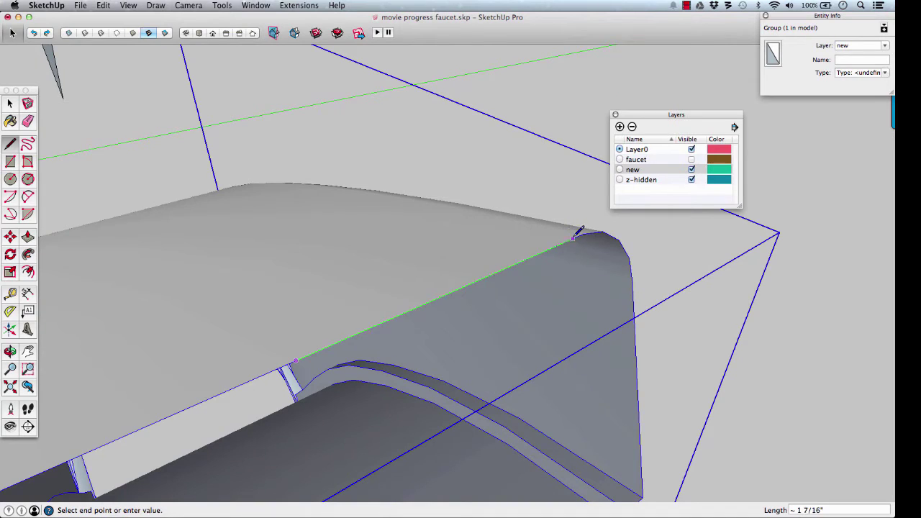
pyautogui.click(583, 234)
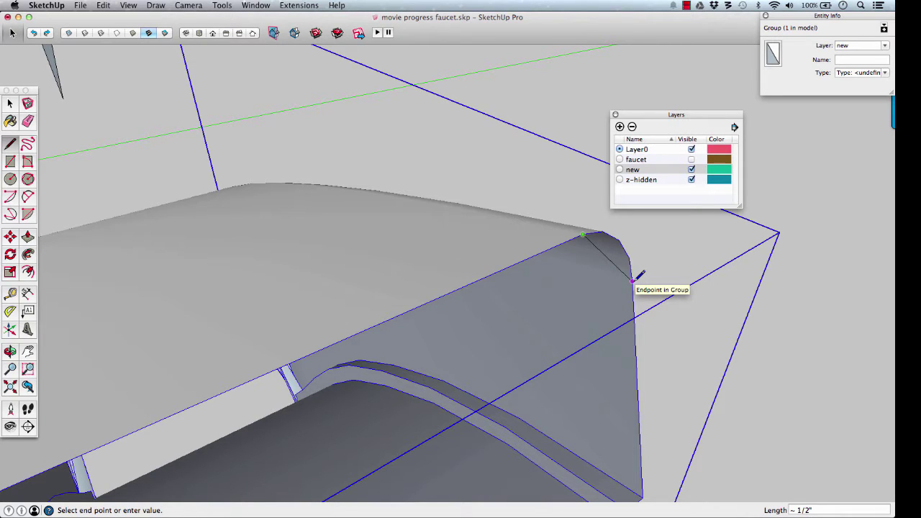
# Trace the far rounded upper corner of the spout's open end with a four-segment arc down to its side edge.
pyautogui.press('a')
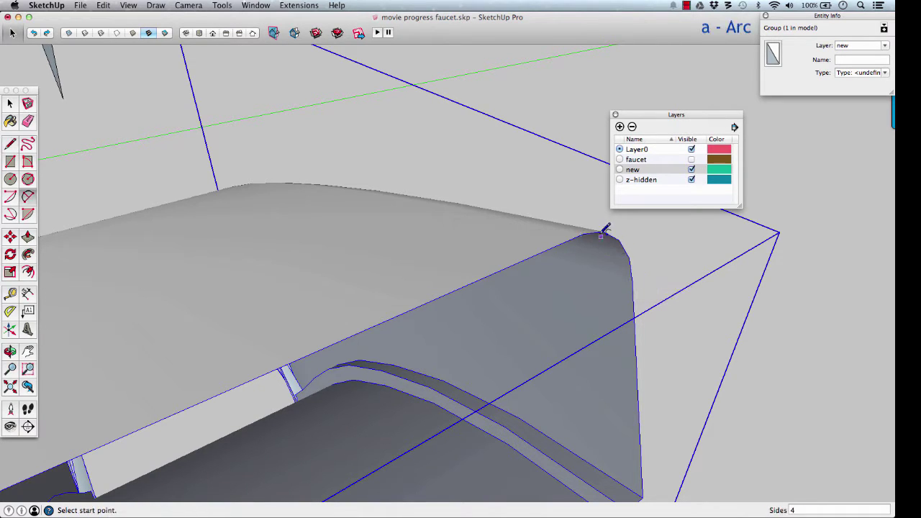
pyautogui.click(583, 233)
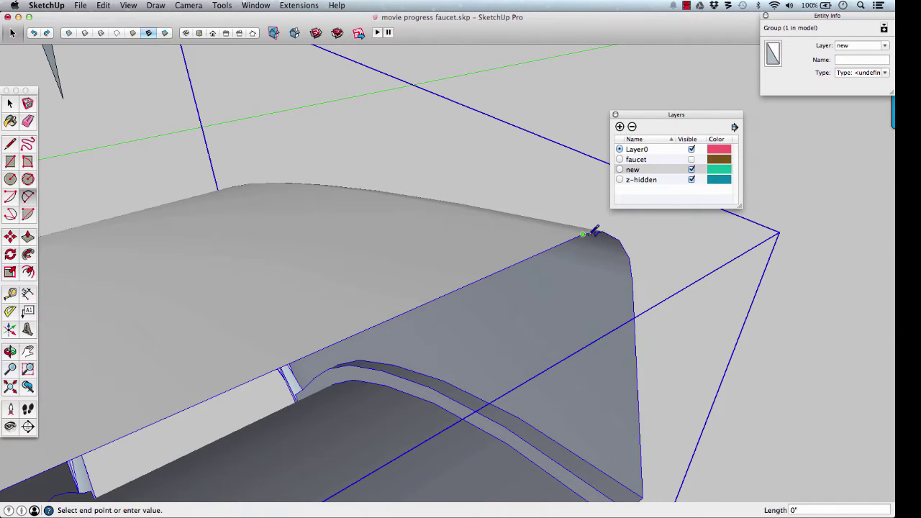
pyautogui.click(633, 280)
# Close the half profile with lines down the side, around the lower lip, along the bottom edge to its midpoint, and up to the top midpoint.
pyautogui.press('l')
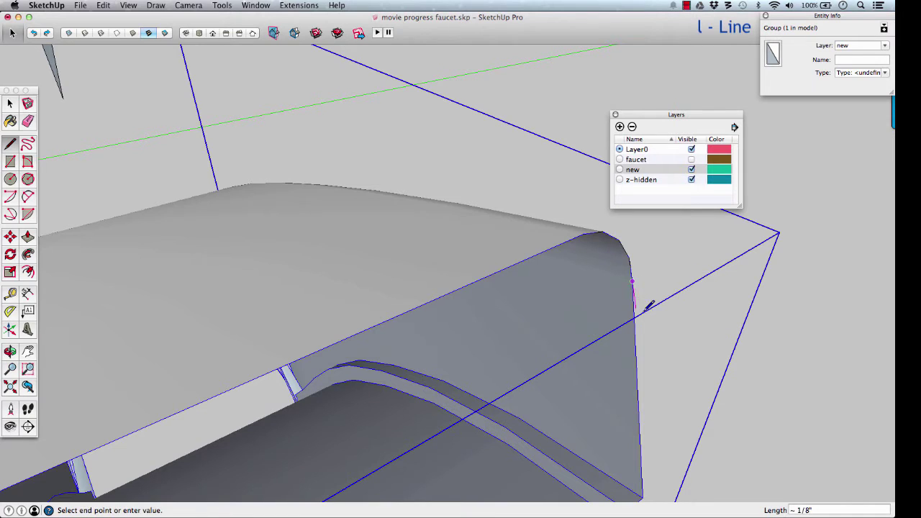
pyautogui.moveTo(648, 341); pyautogui.dragTo(571, 155, button='middle')
pyautogui.click(568, 144)
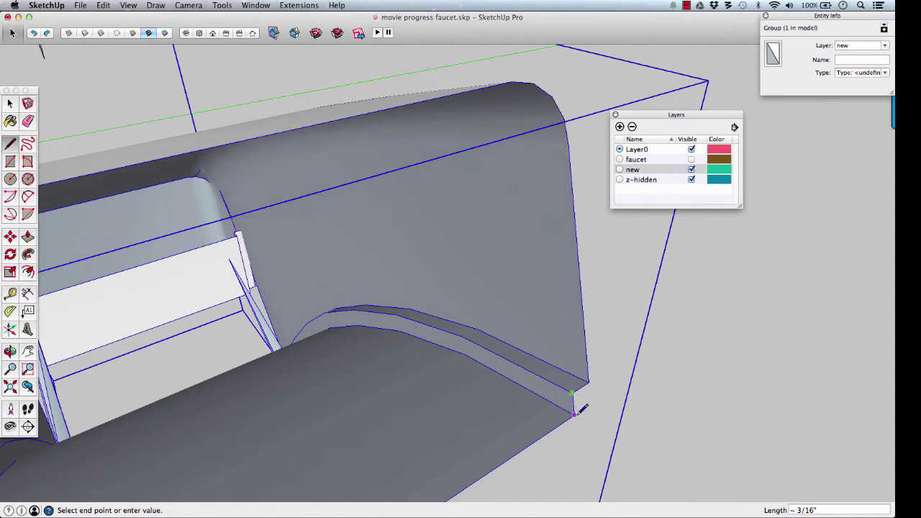
pyautogui.moveTo(581, 408); pyautogui.dragTo(501, 356, button='middle')
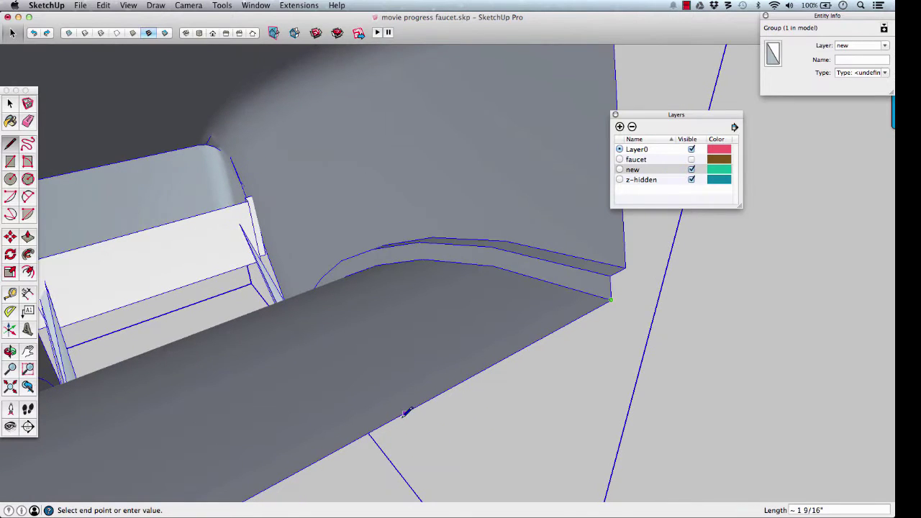
pyautogui.scroll(-5, 386, 406)
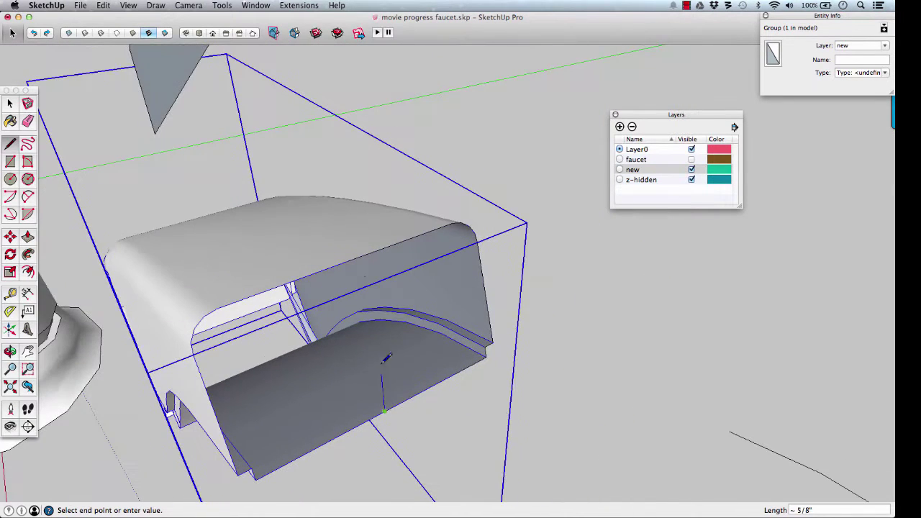
pyautogui.click(350, 256)
# Select the half-profile face with its bounding edges and make it a group.
pyautogui.moveTo(353, 251); pyautogui.dragTo(438, 306, button='middle')
pyautogui.scroll(-5, 469, 305)
pyautogui.press('space')
pyautogui.click(466, 313)
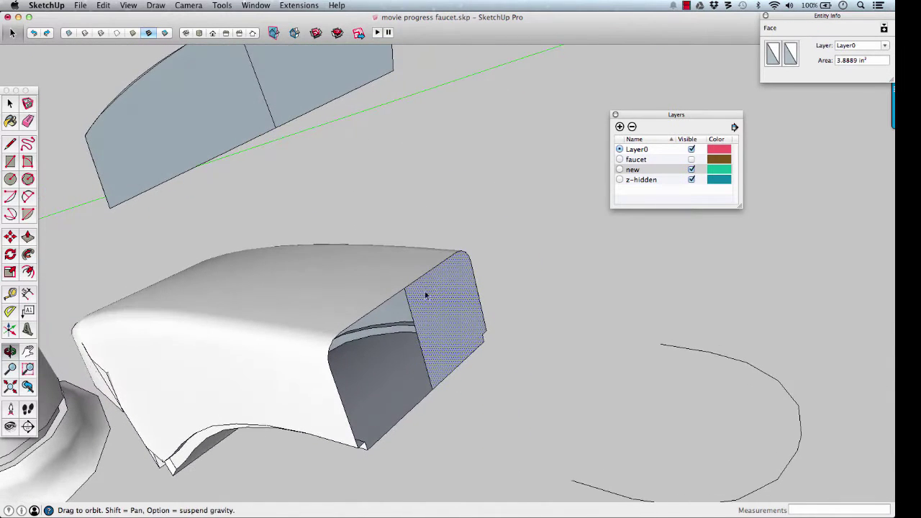
pyautogui.press('g')
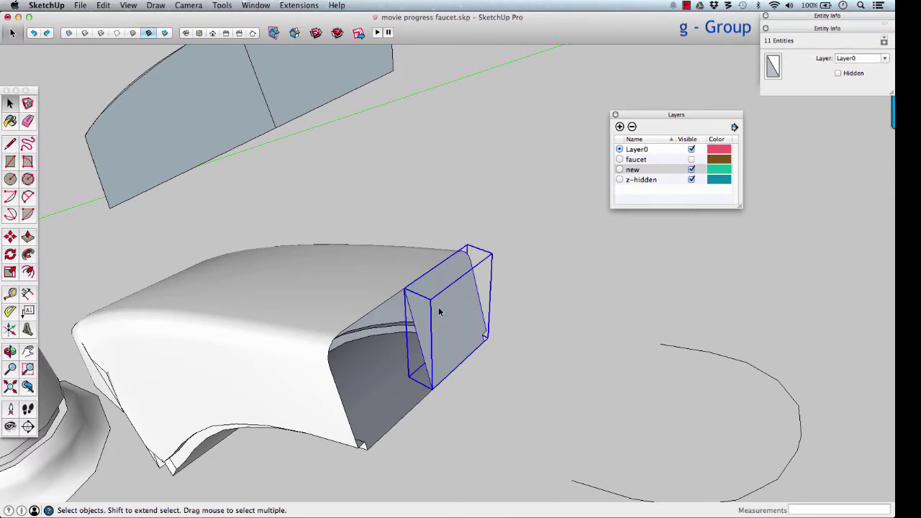
# Move the half-profile group 5" out along the red axis, away from the spout's open end.
pyautogui.press('m')
pyautogui.click(442, 299)
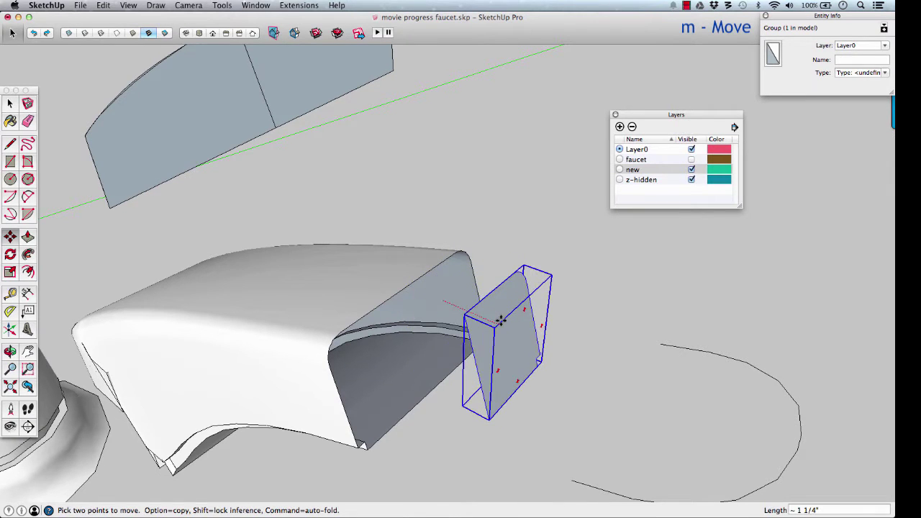
pyautogui.press('Return')
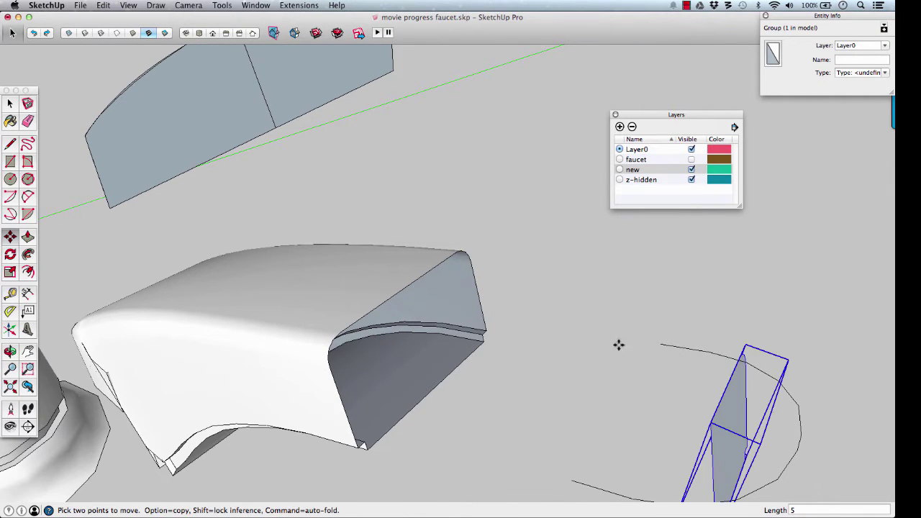
pyautogui.moveTo(669, 358); pyautogui.dragTo(508, 240, button='middle')
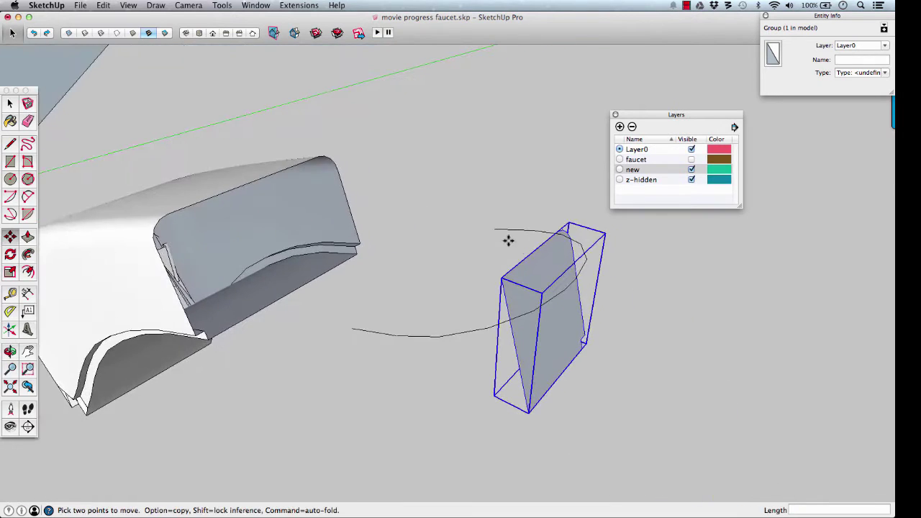
# Move the half-profile group about 1 1/8" so its top edge, near the rounded corner, meets the end of the front outline.
pyautogui.moveTo(575, 279); pyautogui.dragTo(426, 218, button='middle')
pyautogui.press('m')
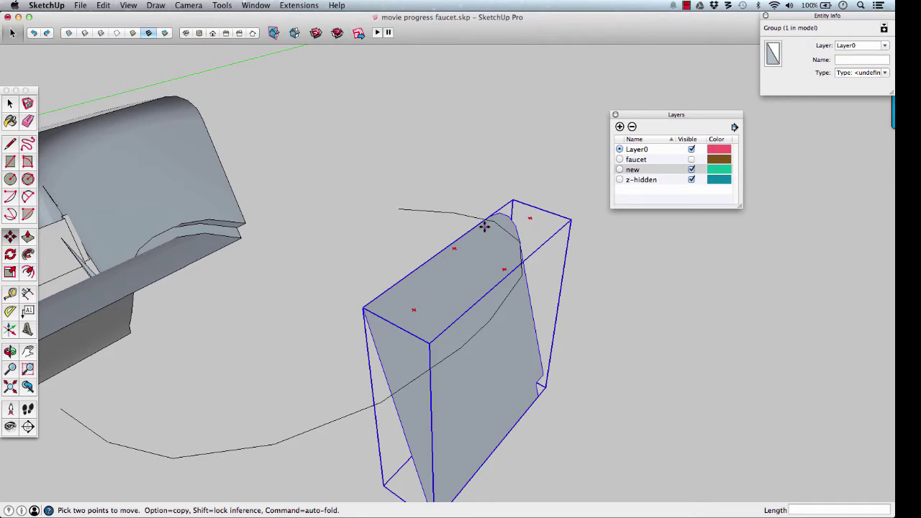
pyautogui.scroll(5, 483, 222)
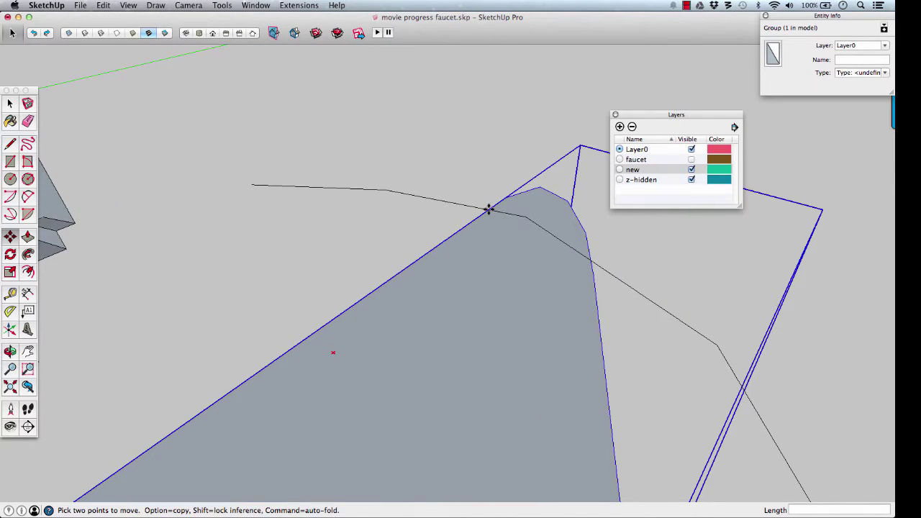
pyautogui.moveTo(487, 210); pyautogui.dragTo(252, 184)
pyautogui.press('t')
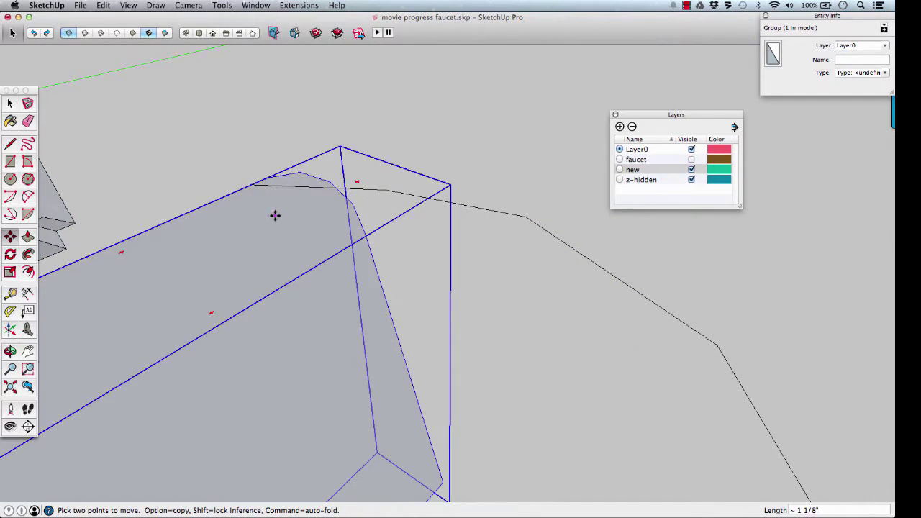
pyautogui.press('t')
pyautogui.moveTo(277, 220); pyautogui.dragTo(367, 251, button='middle')
# Hide the layer "new" and show the faucet layer.
pyautogui.press('m')
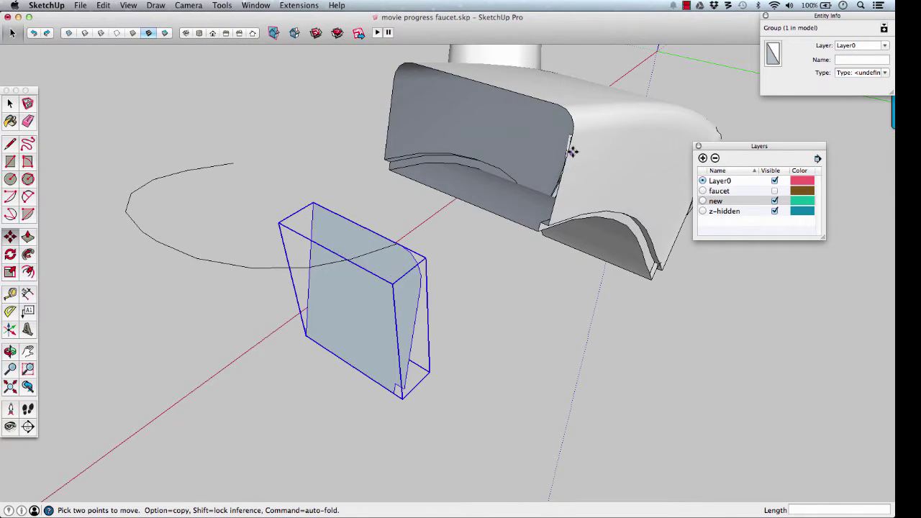
pyautogui.click(774, 202)
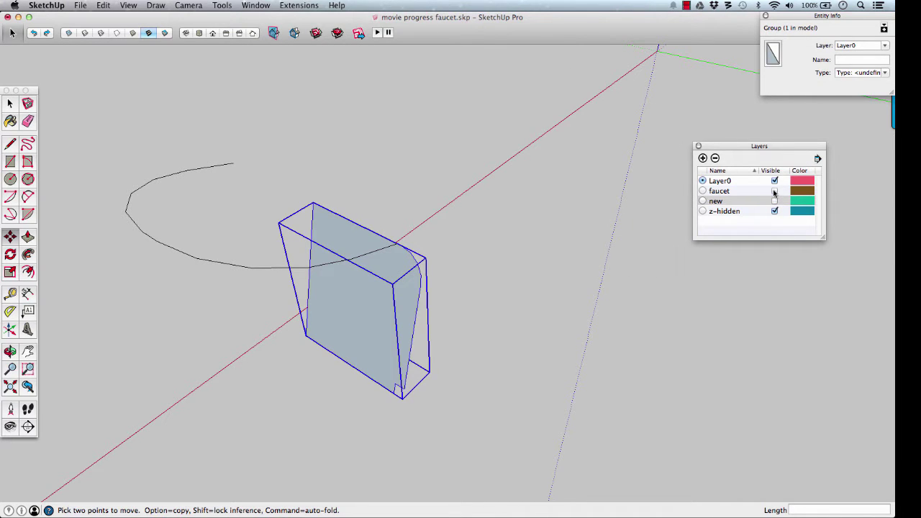
pyautogui.click(774, 191)
# Select the whole front outline together with the half-profile group and move both 5" back along the red axis onto the faucet mesh.
pyautogui.press('space')
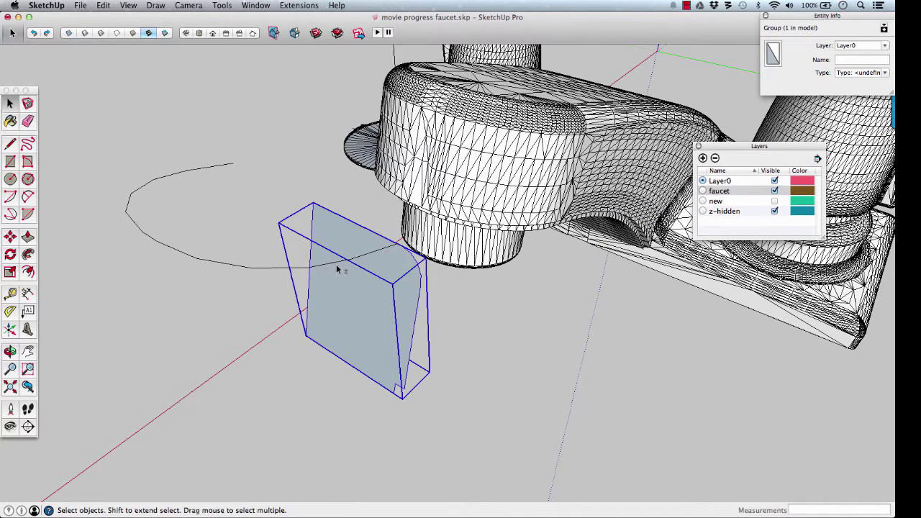
pyautogui.tripleClick(338, 264)
pyautogui.tripleClick(384, 281)
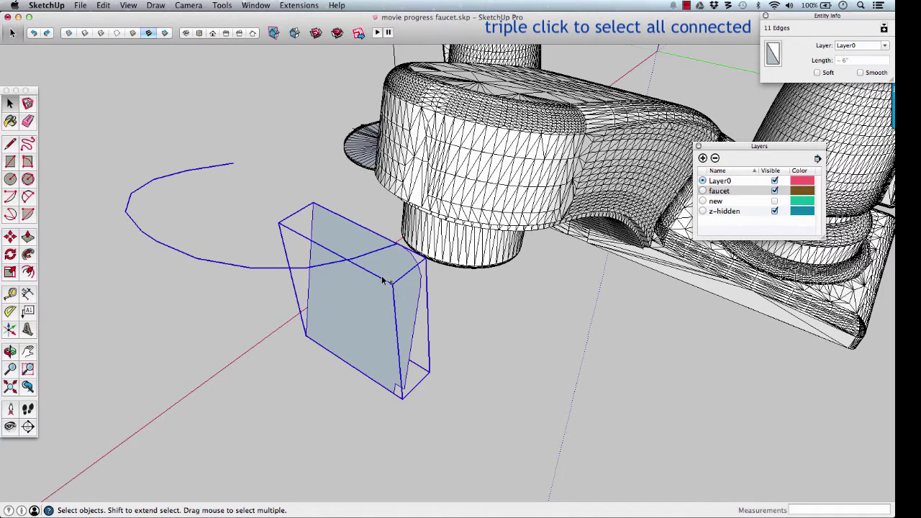
pyautogui.press('m')
pyautogui.click(374, 298)
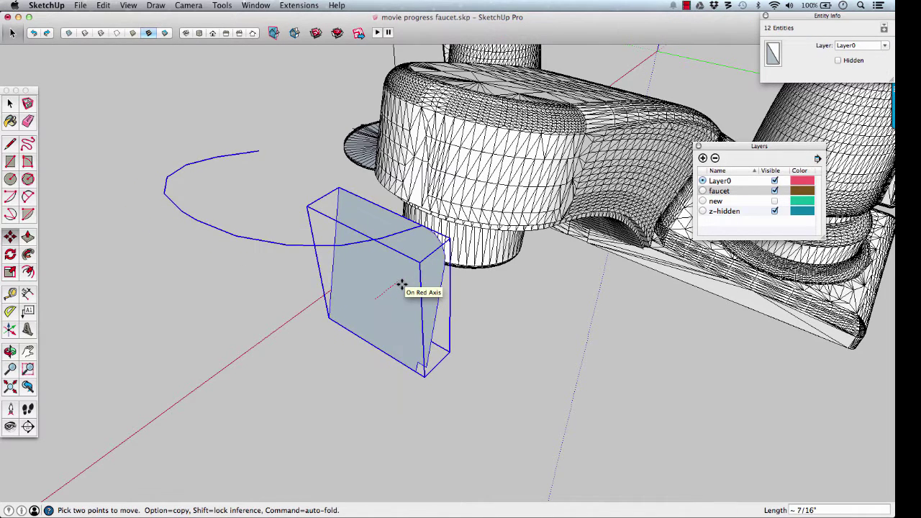
pyautogui.press('Return')
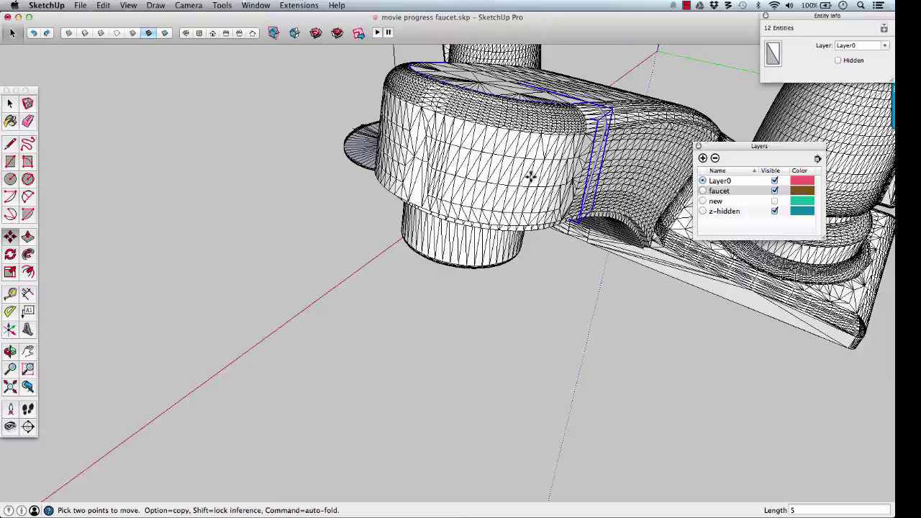
# Select only the half-profile group and shift it about 1/16" inward so its side edge meets the faucet mesh.
pyautogui.scroll(3, 503, 194)
pyautogui.moveTo(479, 209)
pyautogui.mouseDown(button='middle')
pyautogui.moveTo(534, 181)
pyautogui.moveTo(479, 214)
pyautogui.moveTo(518, 183)
pyautogui.moveTo(475, 206)
pyautogui.moveTo(472, 218)
pyautogui.mouseUp(button='middle')
pyautogui.scroll(4, 489, 207)
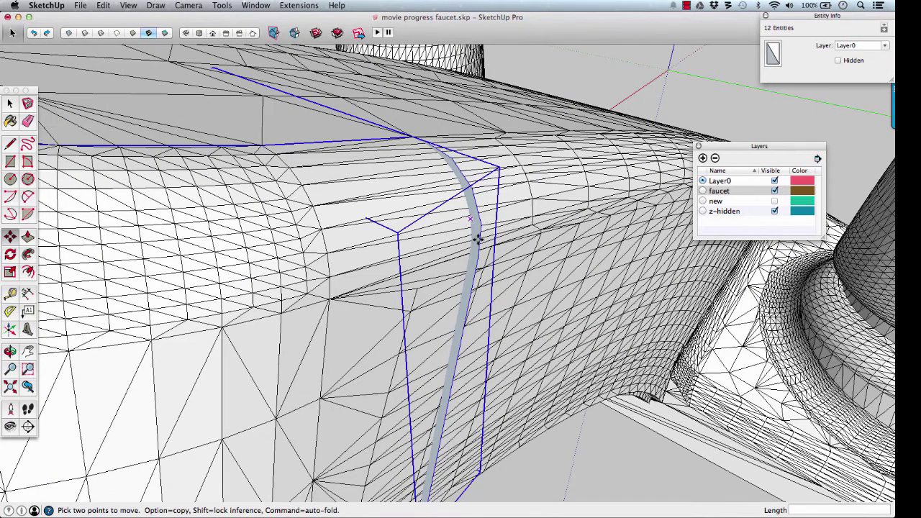
pyautogui.press('space')
pyautogui.click(608, 91)
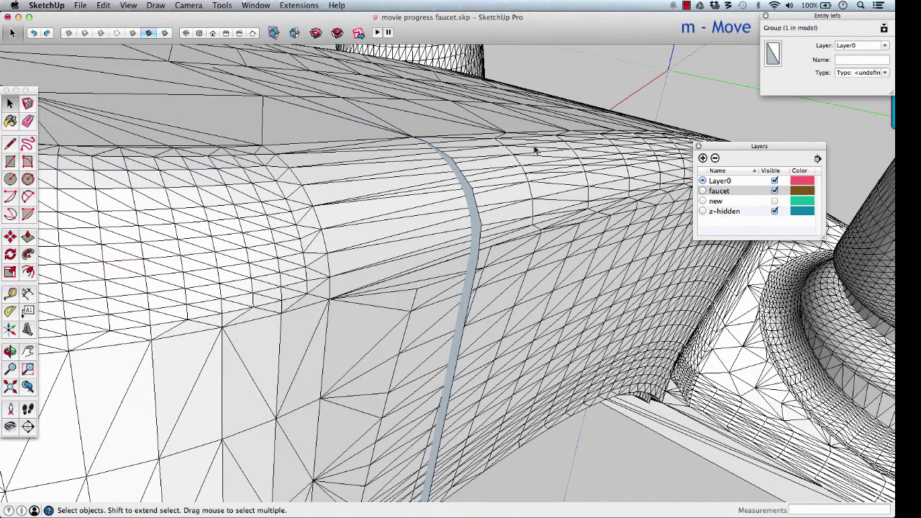
pyautogui.click(477, 219)
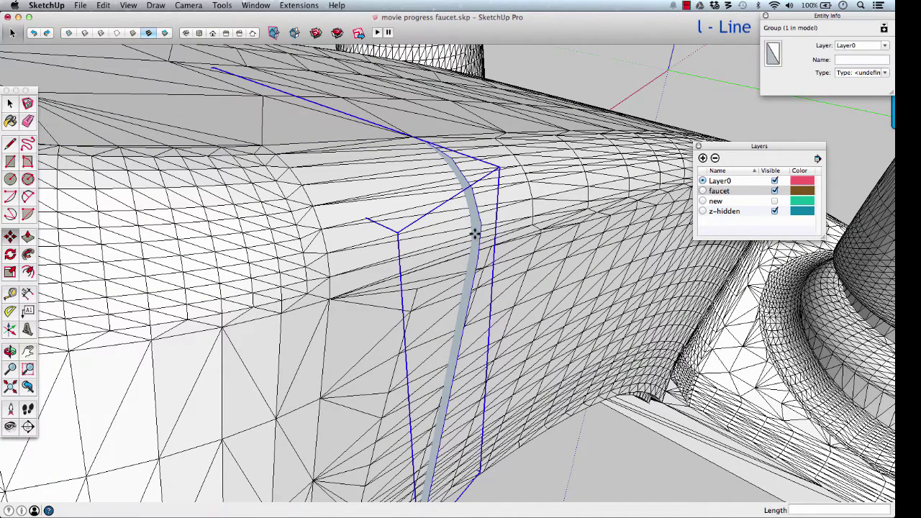
pyautogui.press('m')
pyautogui.click(479, 263)
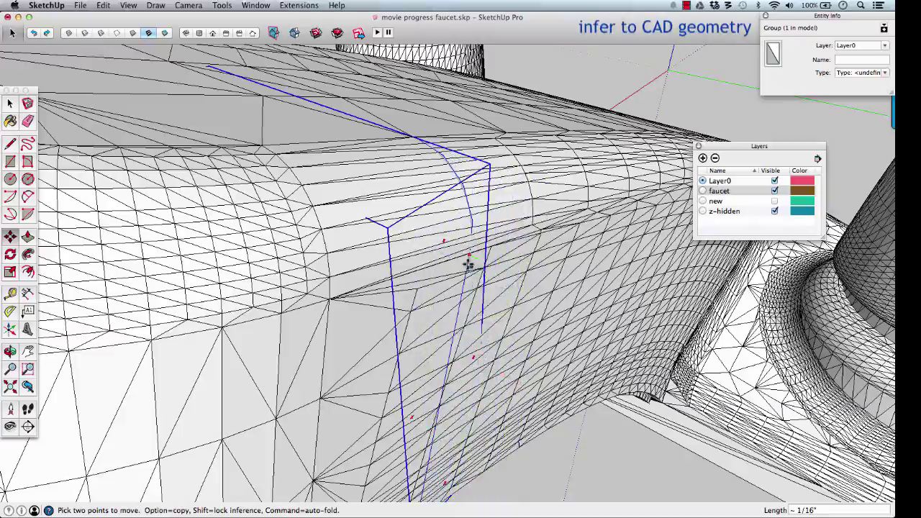
# Hide the faucet layer and show the layer "new" around the positioned profile.
pyautogui.moveTo(468, 275); pyautogui.dragTo(487, 233, button='middle')
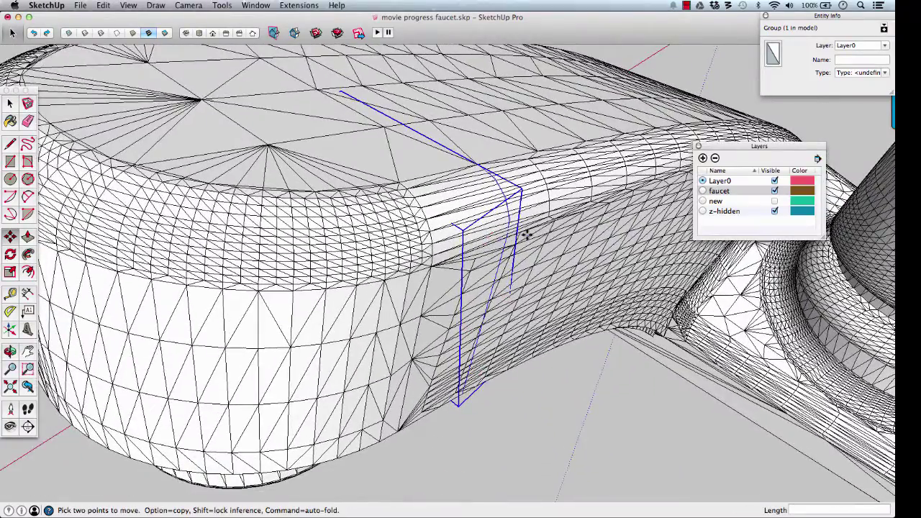
pyautogui.click(774, 191)
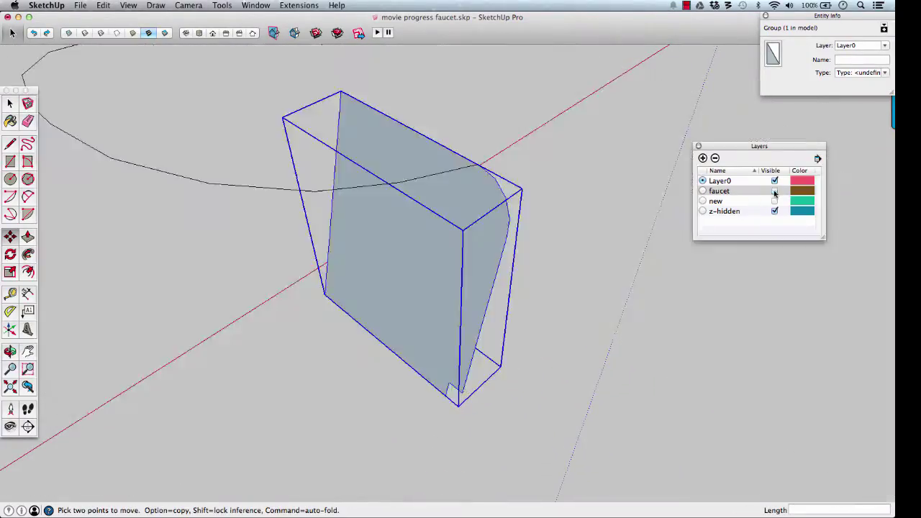
pyautogui.click(773, 202)
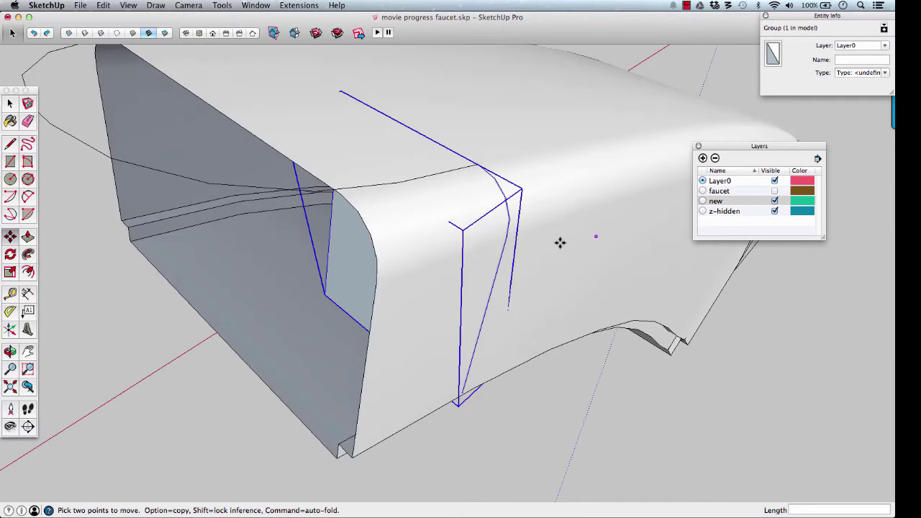
# Nudge the half-profile group so the lower end of its rounded corner lies flush with the new spout's side surface.
pyautogui.scroll(5, 504, 249)
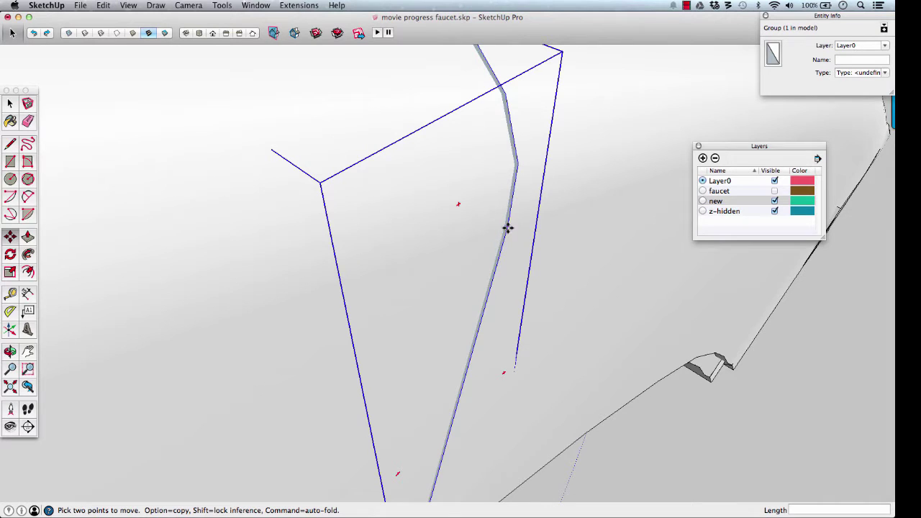
pyautogui.click(507, 228)
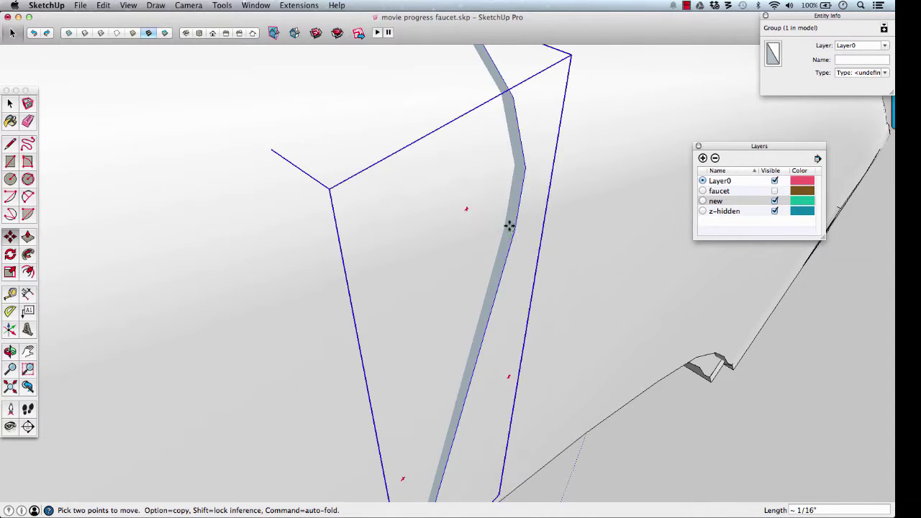
pyautogui.scroll(-5, 498, 219)
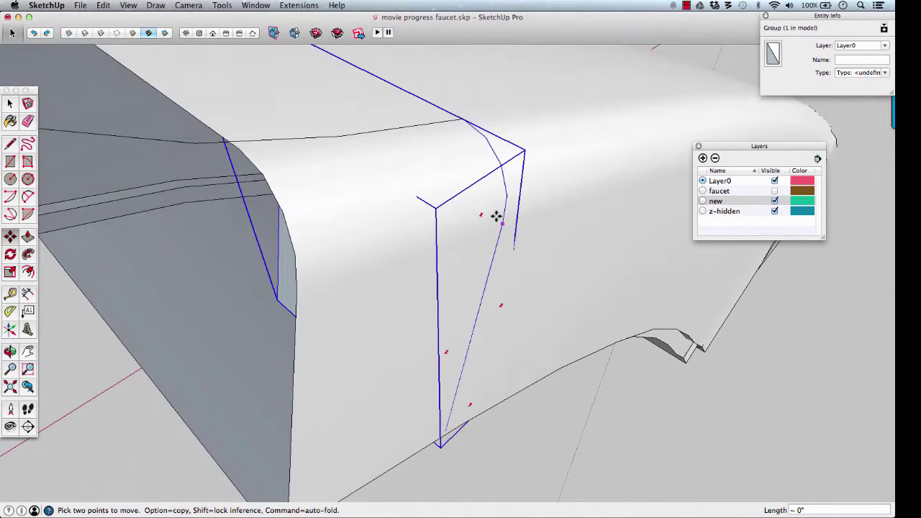
pyautogui.moveTo(495, 215); pyautogui.dragTo(479, 249, button='middle')
pyautogui.scroll(6, 482, 194)
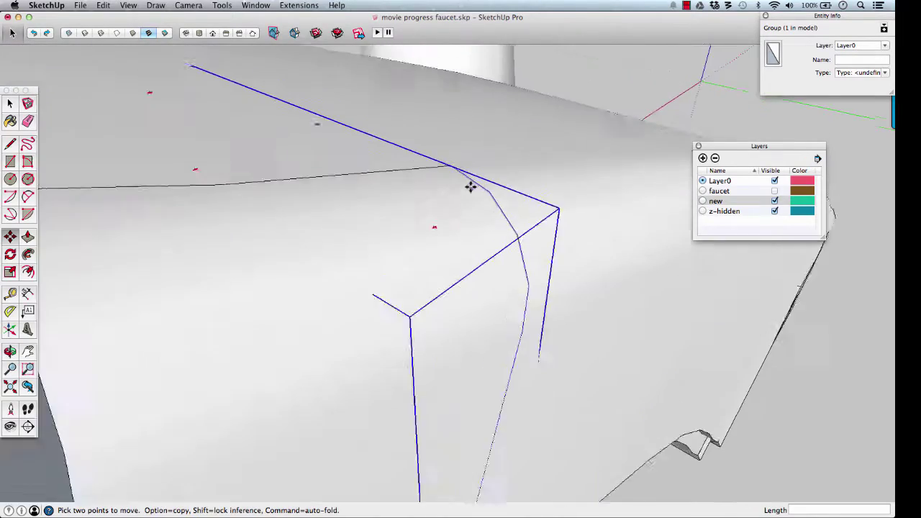
pyautogui.moveTo(465, 177); pyautogui.dragTo(462, 199, button='middle')
pyautogui.scroll(-5, 461, 200)
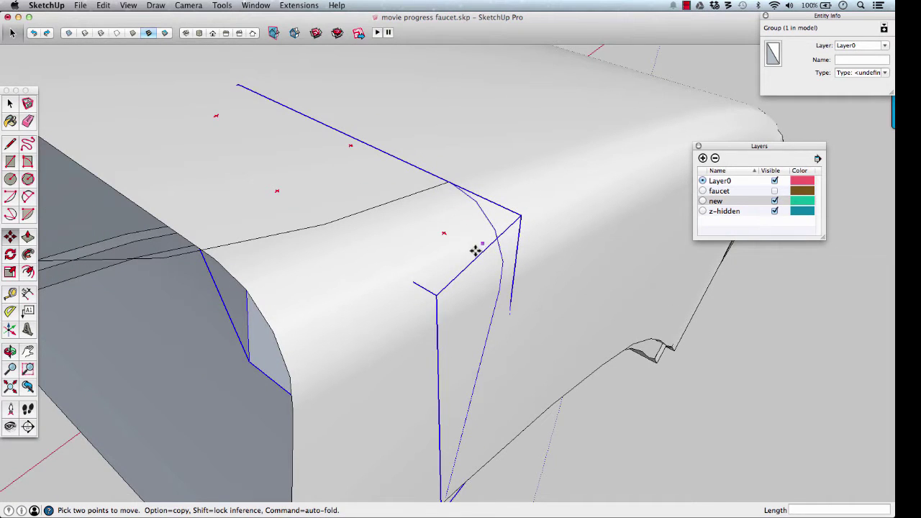
pyautogui.moveTo(475, 249); pyautogui.dragTo(311, 274, button='middle')
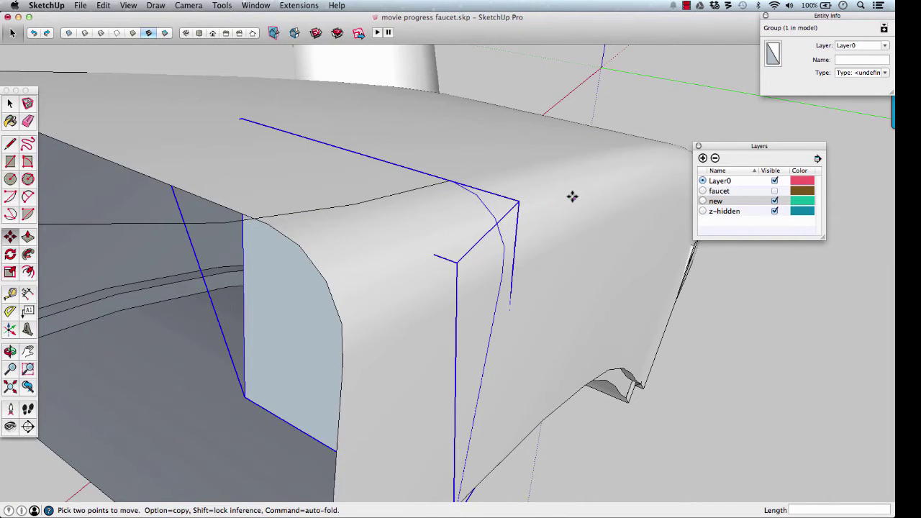
pyautogui.scroll(-4, 430, 239)
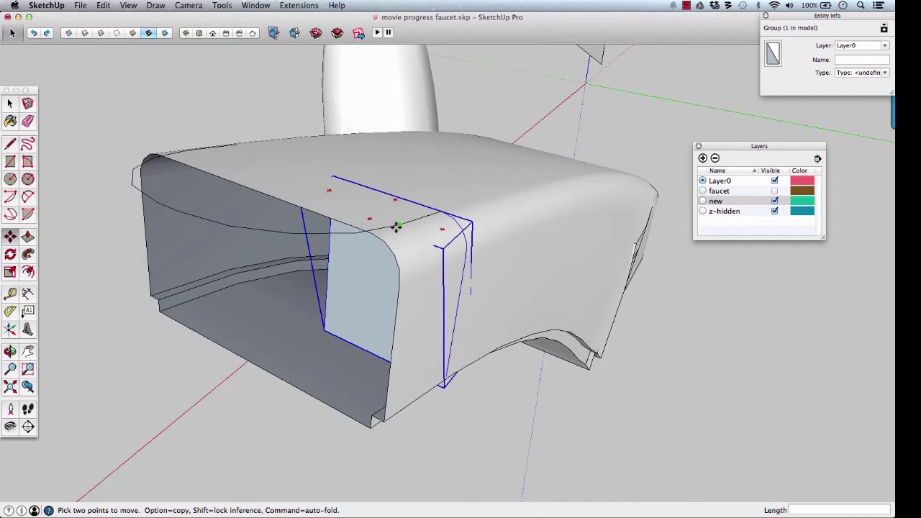
# Deselect the half-profile group and select all connected edges of the spout's front outline.
pyautogui.press('space')
pyautogui.moveTo(412, 224); pyautogui.dragTo(480, 237, button='middle')
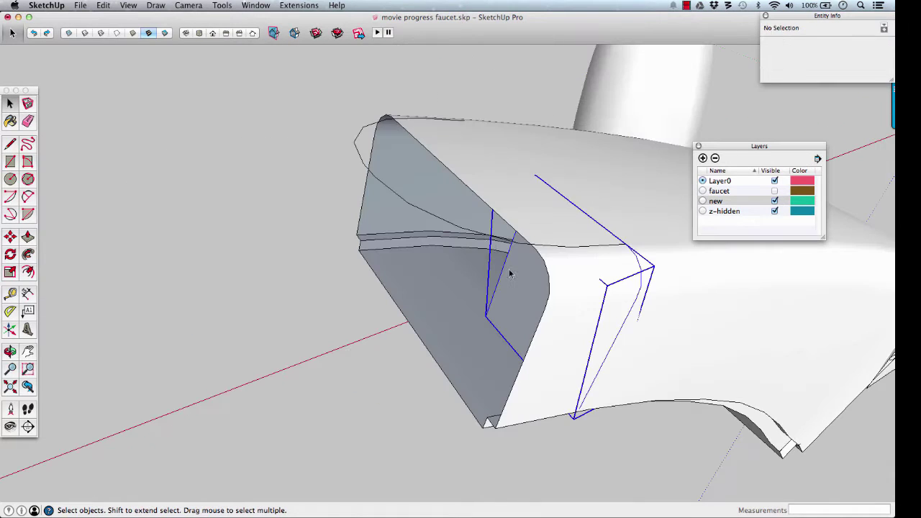
pyautogui.tripleClick(466, 231)
pyautogui.scroll(-3, 463, 233)
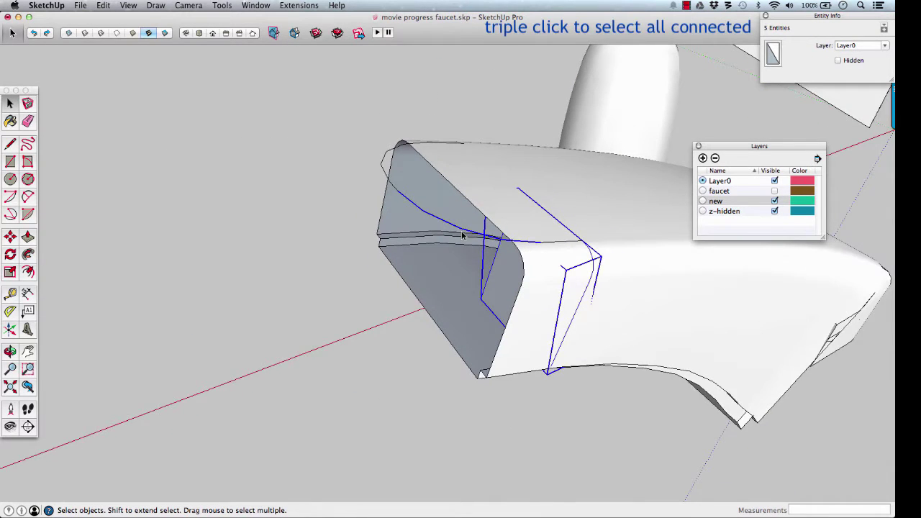
pyautogui.click(463, 233)
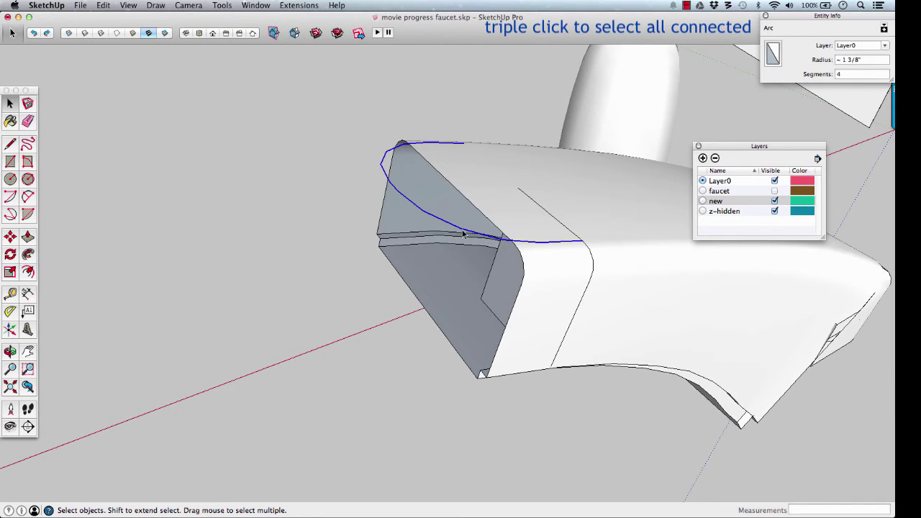
# Add the half-profile group to the selected outline and move both 5" along the red axis, away from the spout.
pyautogui.keyDown('shift'); pyautogui.tripleClick(510, 277); pyautogui.keyUp('shift')
pyautogui.press('m')
pyautogui.click(510, 276)
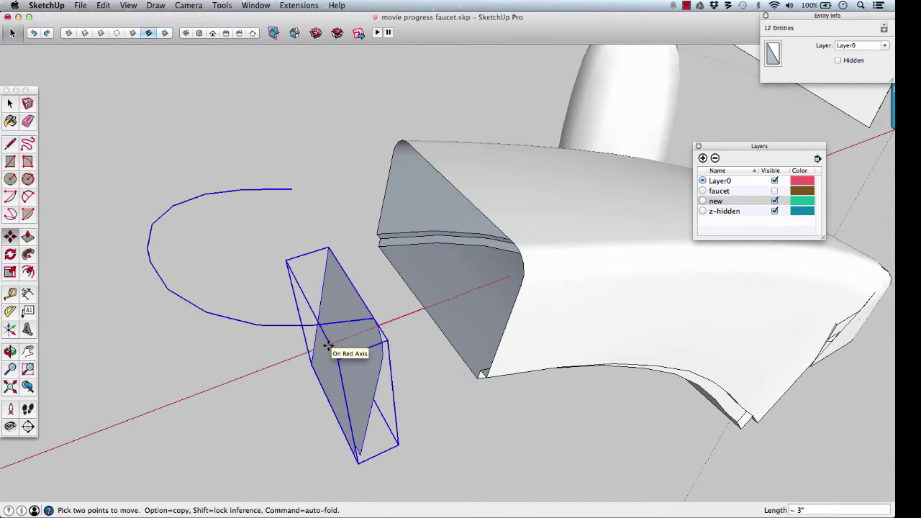
pyautogui.write('5')
pyautogui.press('Return')
# Clear the selection and open the half-profile group for editing, keeping the rest of the model visible.
pyautogui.moveTo(275, 345)
pyautogui.mouseDown(button='middle')
pyautogui.moveTo(510, 280)
pyautogui.moveTo(574, 249)
pyautogui.moveTo(367, 347)
pyautogui.moveTo(518, 294)
pyautogui.moveTo(529, 258)
pyautogui.mouseUp(button='middle')
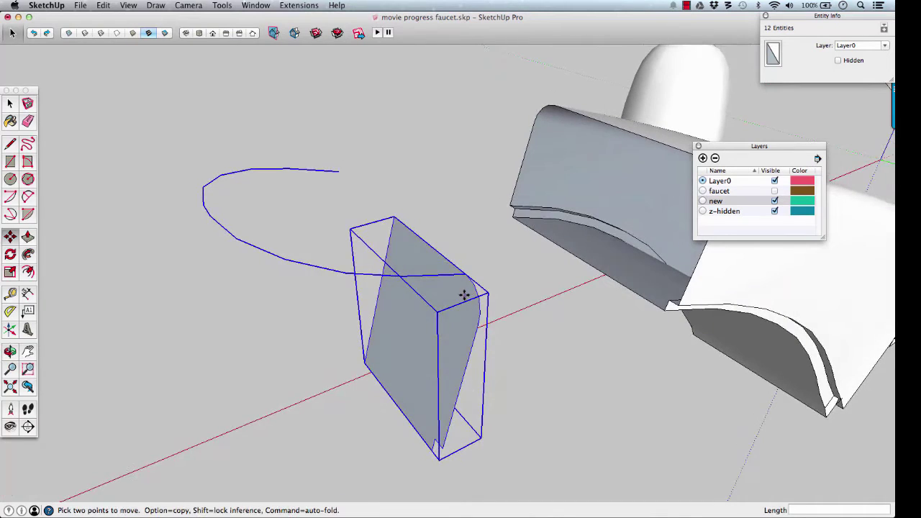
pyautogui.scroll(6, 464, 291)
pyautogui.moveTo(463, 246); pyautogui.dragTo(463, 256, button='middle')
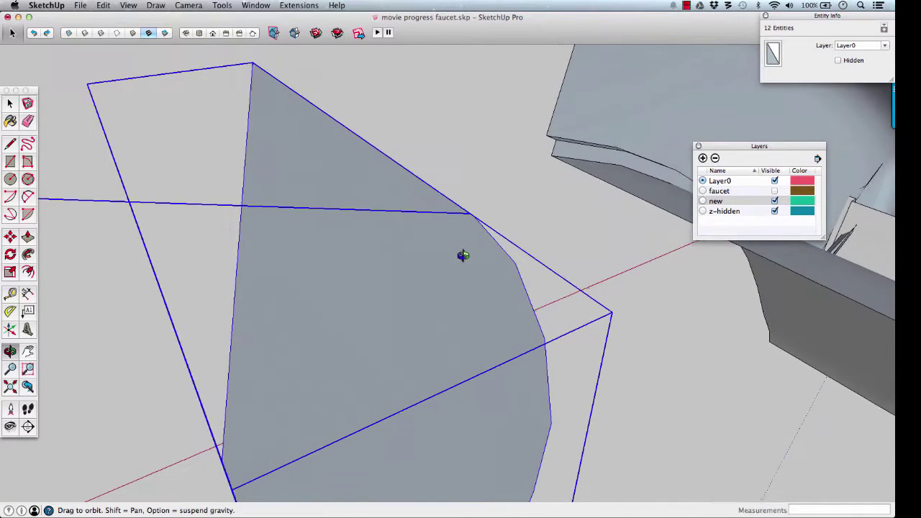
pyautogui.press('space')
pyautogui.click(503, 211)
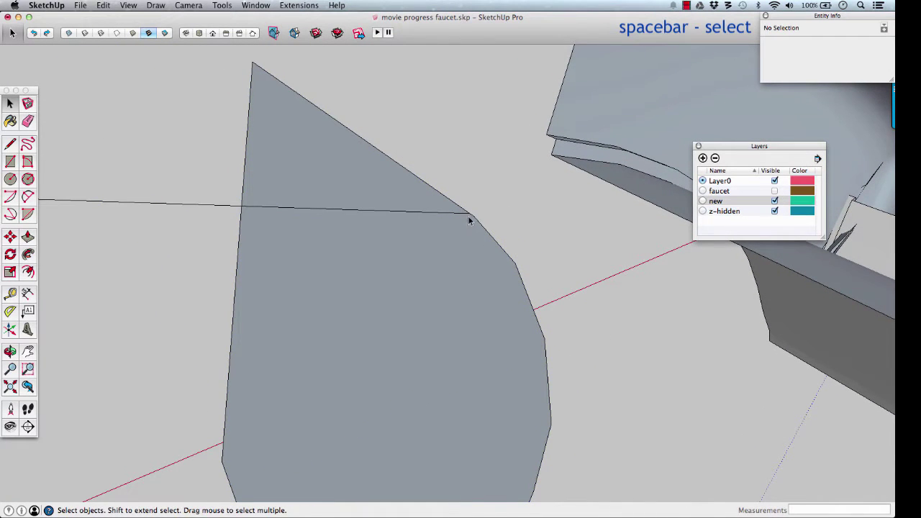
pyautogui.scroll(3, 470, 216)
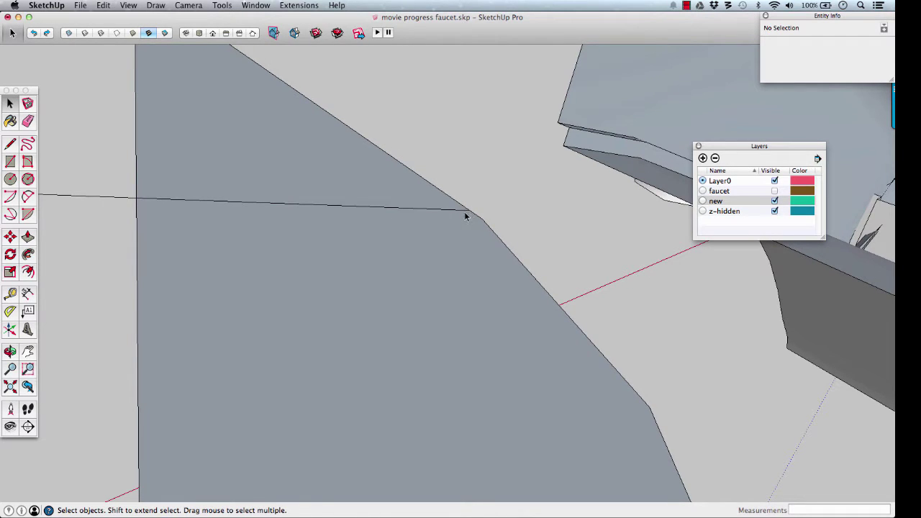
pyautogui.click(471, 251)
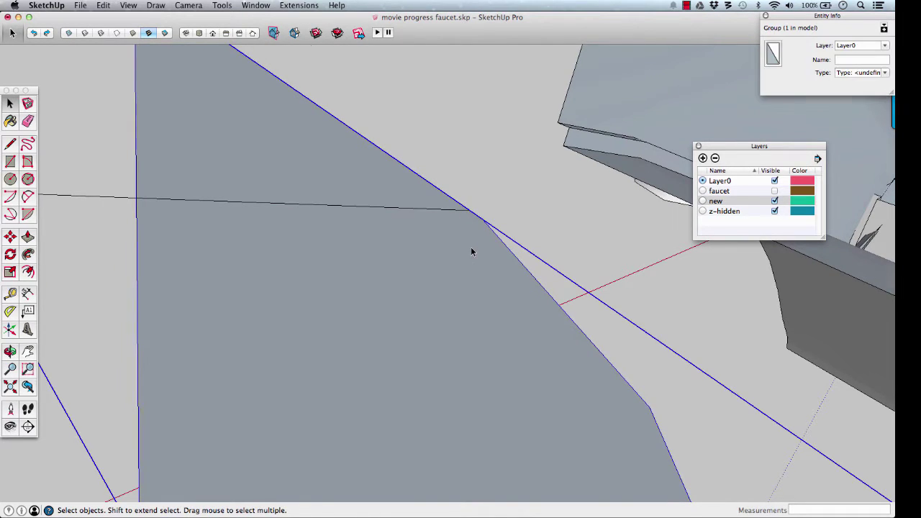
pyautogui.doubleClick(472, 248)
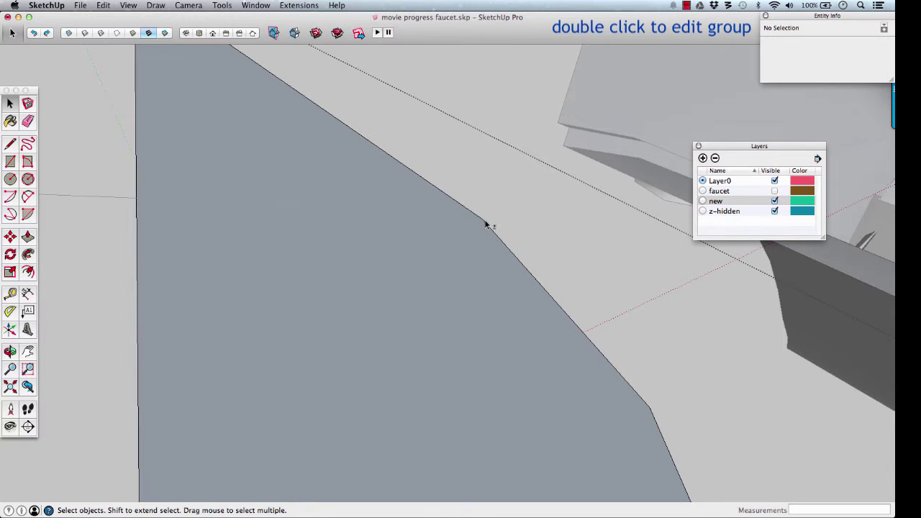
pyautogui.hotkey('shift', 'c')
pyautogui.hotkey('shift', 'c')
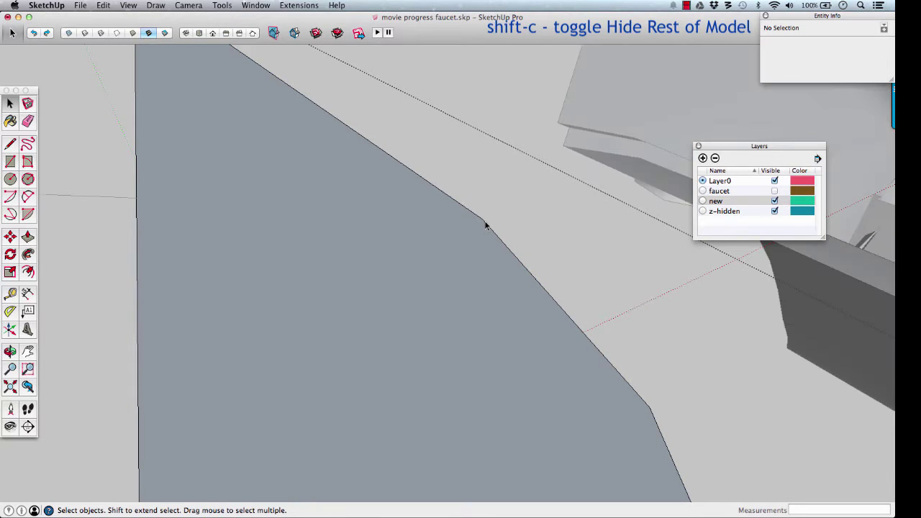
# Move the vertex at the upper end of the profile's rounded corner onto the endpoint of the front outline.
pyautogui.scroll(-3, 485, 225)
pyautogui.moveTo(486, 222)
pyautogui.mouseDown(button='middle')
pyautogui.moveTo(477, 237)
pyautogui.moveTo(373, 248)
pyautogui.mouseUp(button='middle')
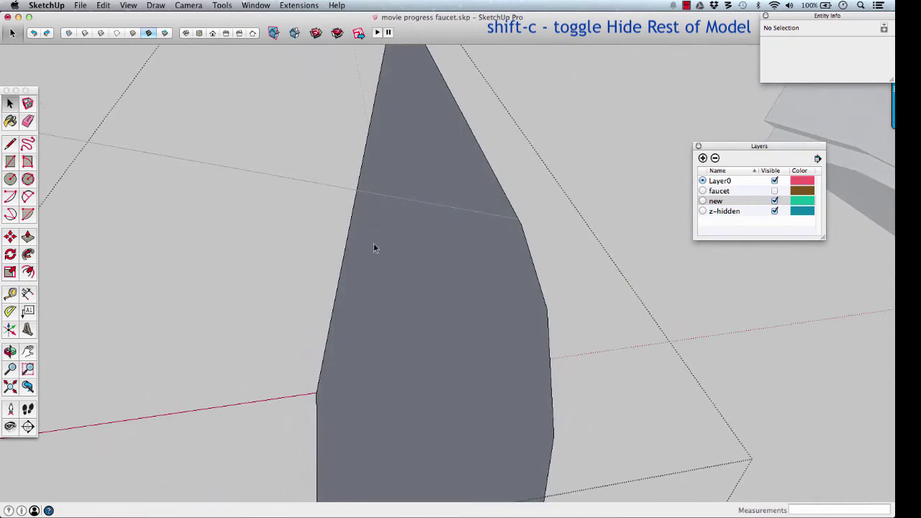
pyautogui.scroll(-5, 374, 245)
pyautogui.scroll(5, 406, 241)
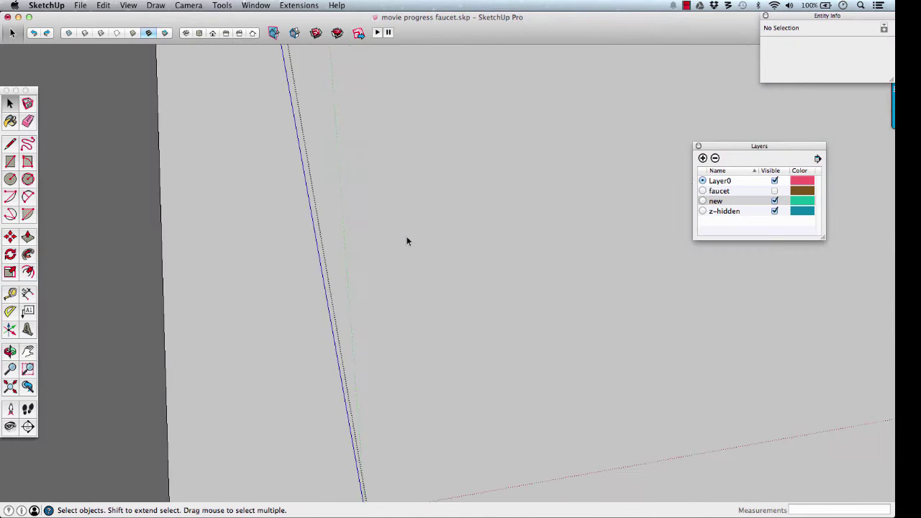
pyautogui.scroll(-2, 400, 243)
pyautogui.moveTo(305, 237); pyautogui.dragTo(335, 243, button='middle')
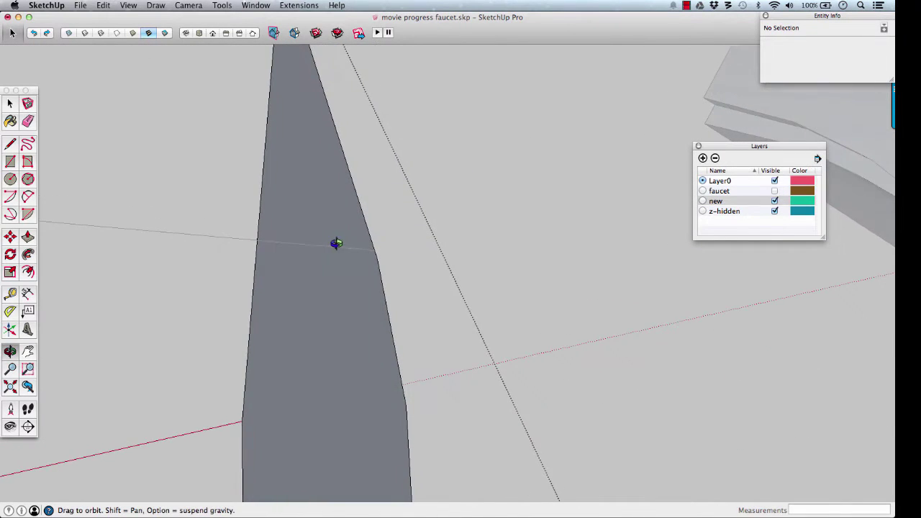
pyautogui.press('m')
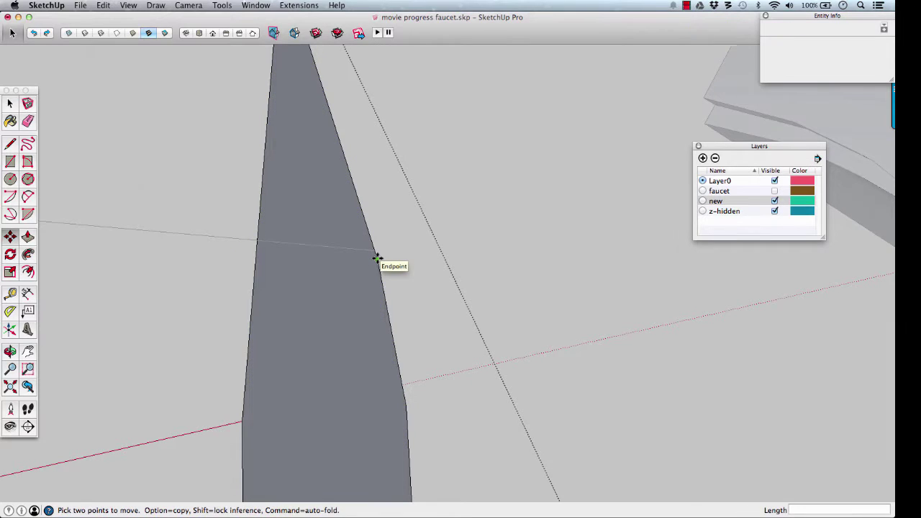
pyautogui.click(377, 258)
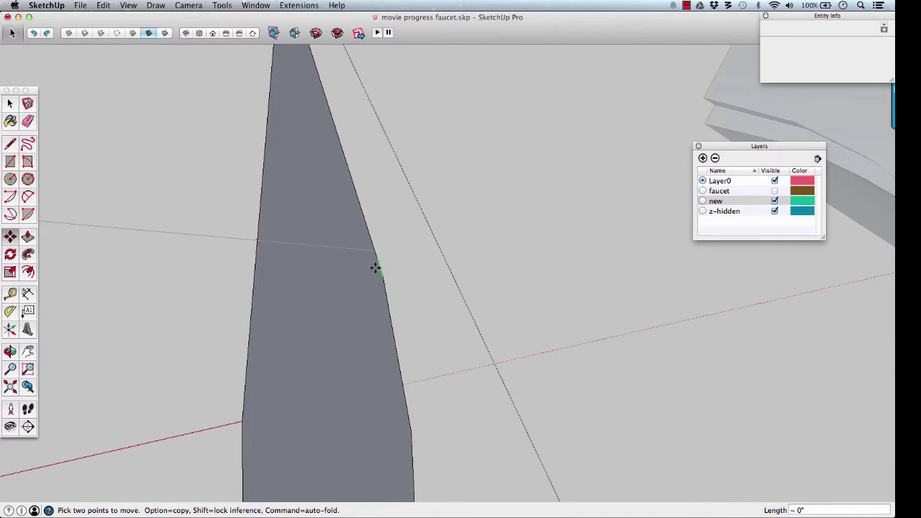
pyautogui.click(372, 250)
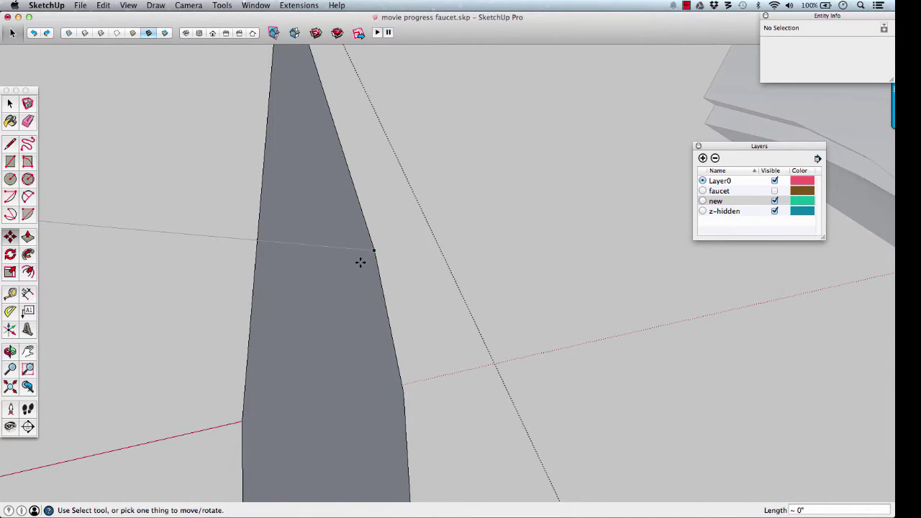
# Close the half-profile group and explode it into loose geometry.
pyautogui.scroll(-3, 359, 262)
pyautogui.moveTo(360, 263); pyautogui.dragTo(457, 236, button='middle')
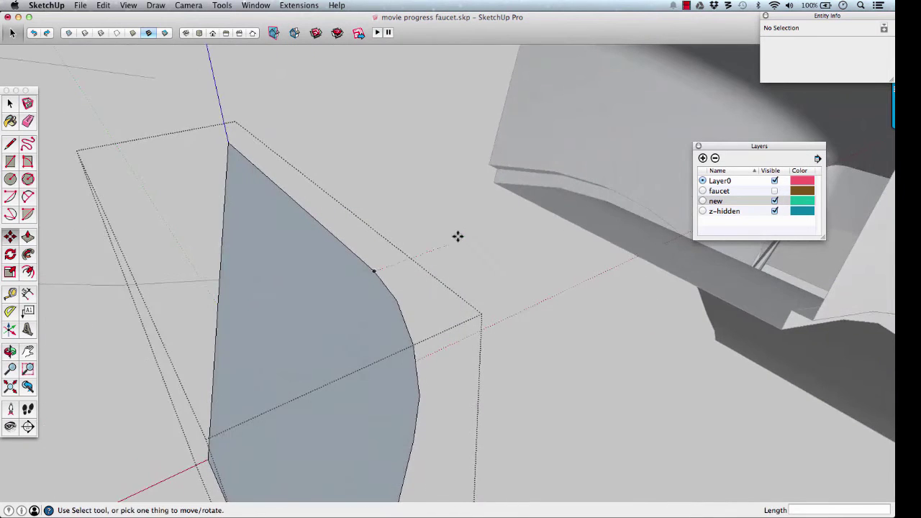
pyautogui.scroll(-5, 457, 236)
pyautogui.press('space')
pyautogui.click(430, 191)
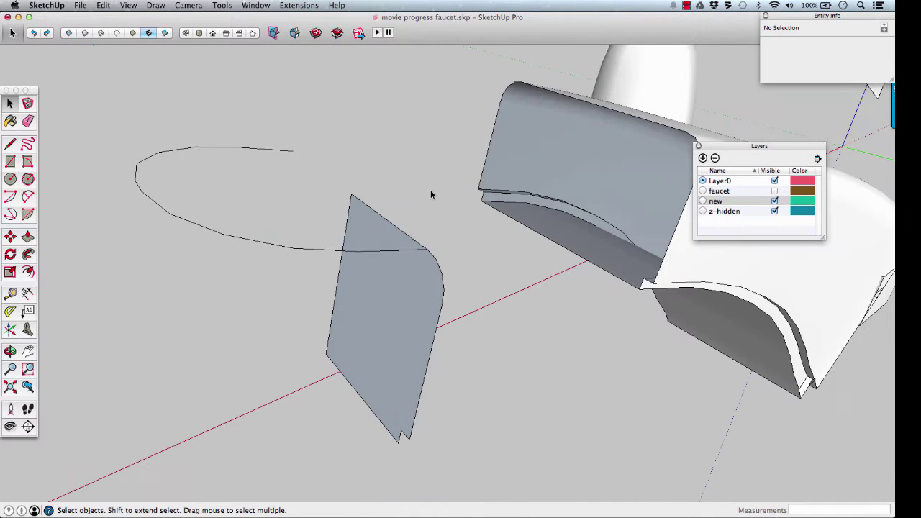
pyautogui.click(404, 283)
pyautogui.rightClick(404, 282)
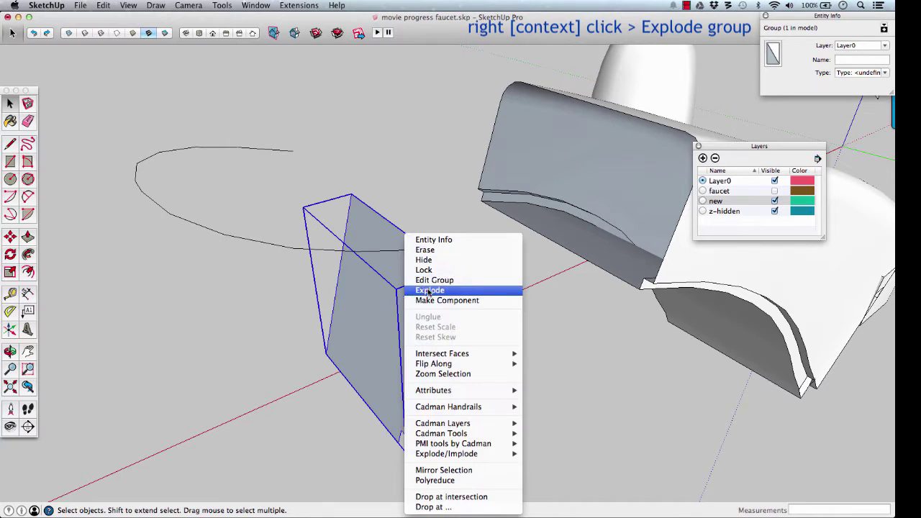
pyautogui.click(429, 291)
# Select only the front outline's edges as the path, excluding the profile face and its edges, and sweep the profile along them with Follow Me.
pyautogui.tripleClick(324, 252)
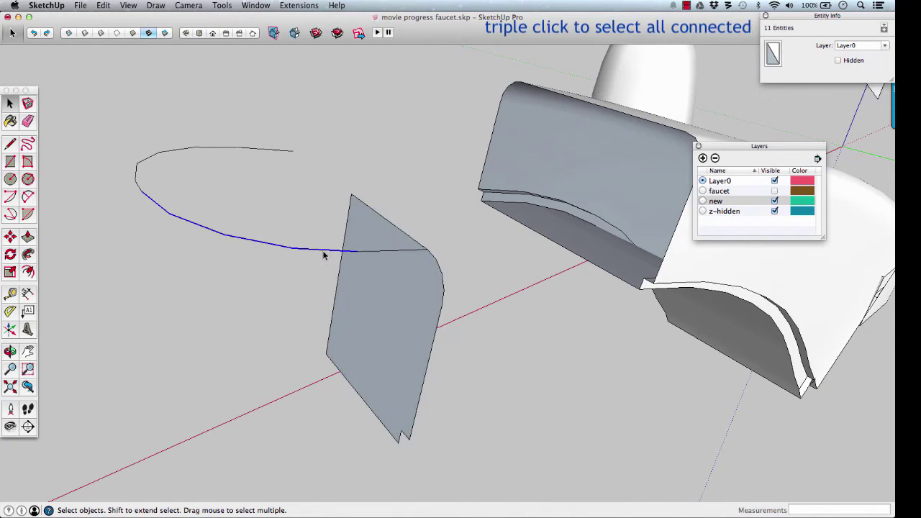
pyautogui.keyDown('shift'); pyautogui.doubleClick(386, 281); pyautogui.keyUp('shift')
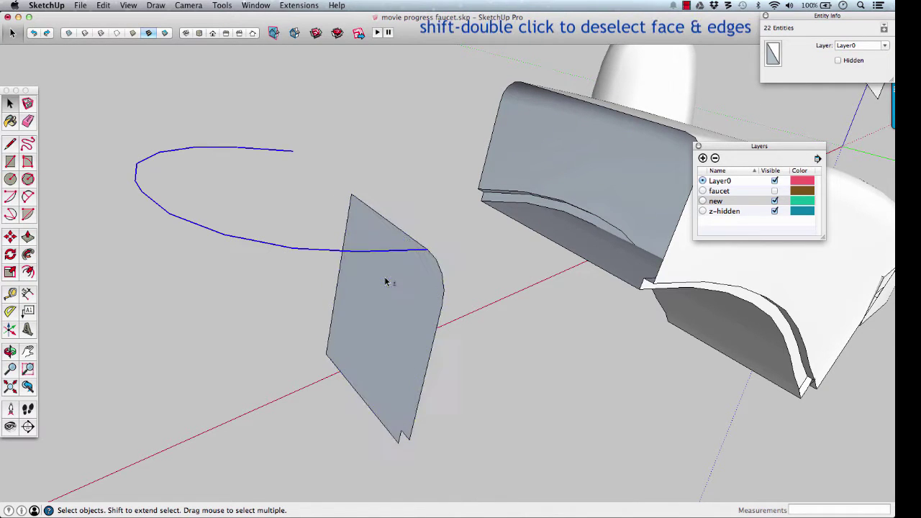
pyautogui.scroll(5, 416, 260)
pyautogui.moveTo(416, 260); pyautogui.dragTo(440, 265, button='middle')
pyautogui.scroll(-5, 532, 284)
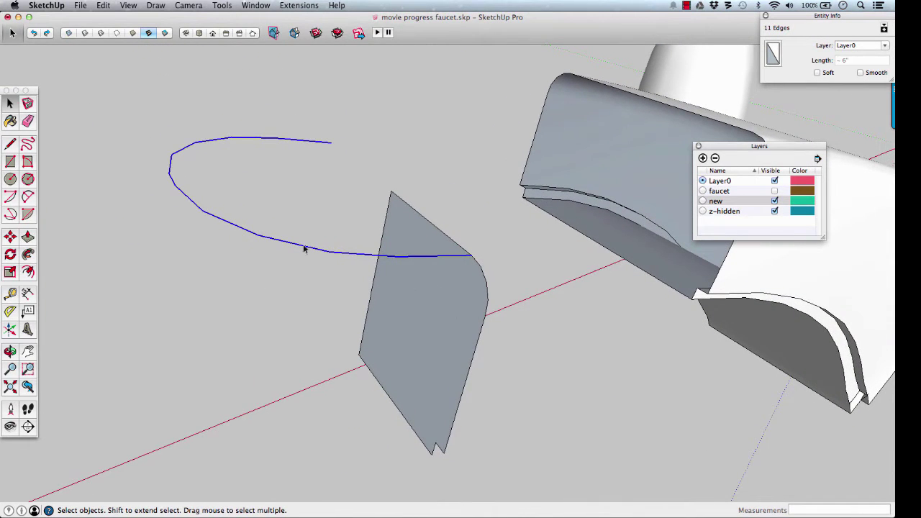
pyautogui.click(27, 256)
pyautogui.click(407, 306)
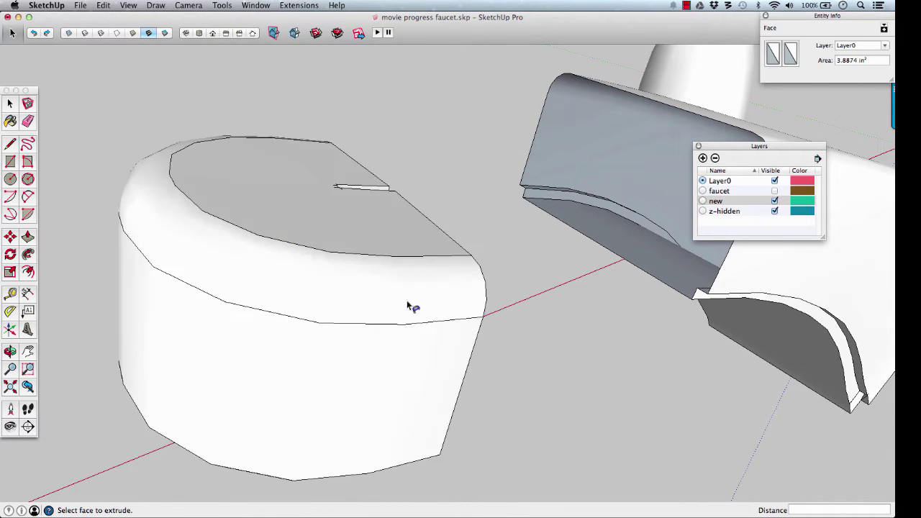
# Display hidden geometry and erase redundant radial edges from the flat top of the swept spout end.
pyautogui.moveTo(256, 264); pyautogui.dragTo(372, 376, button='middle')
pyautogui.press('p')
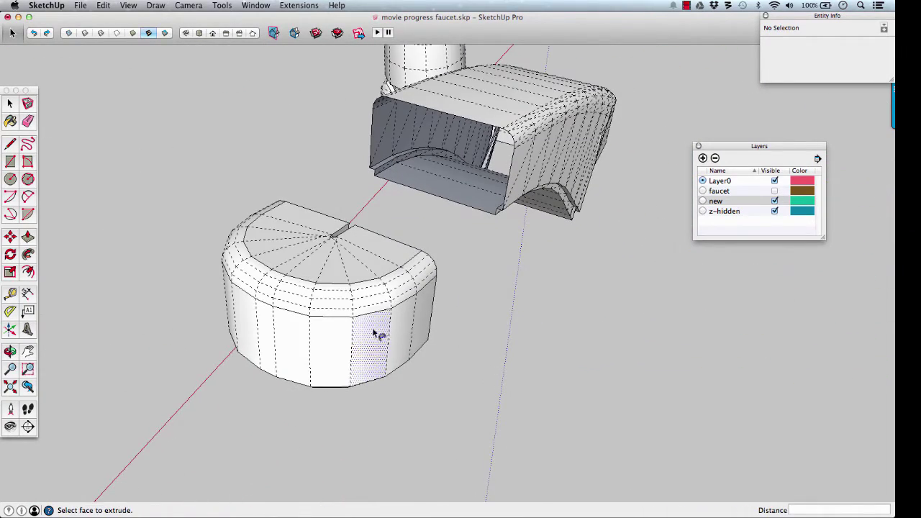
pyautogui.moveTo(374, 335); pyautogui.dragTo(353, 278, button='middle')
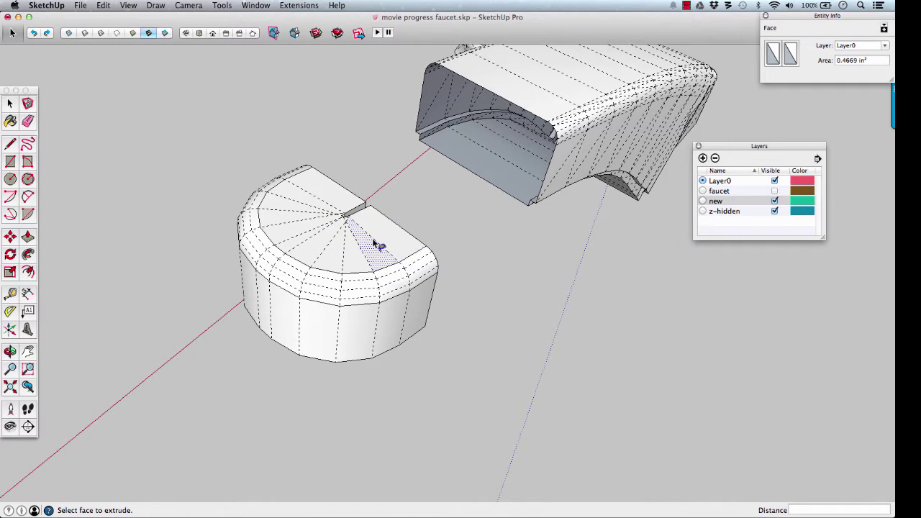
pyautogui.scroll(5, 369, 309)
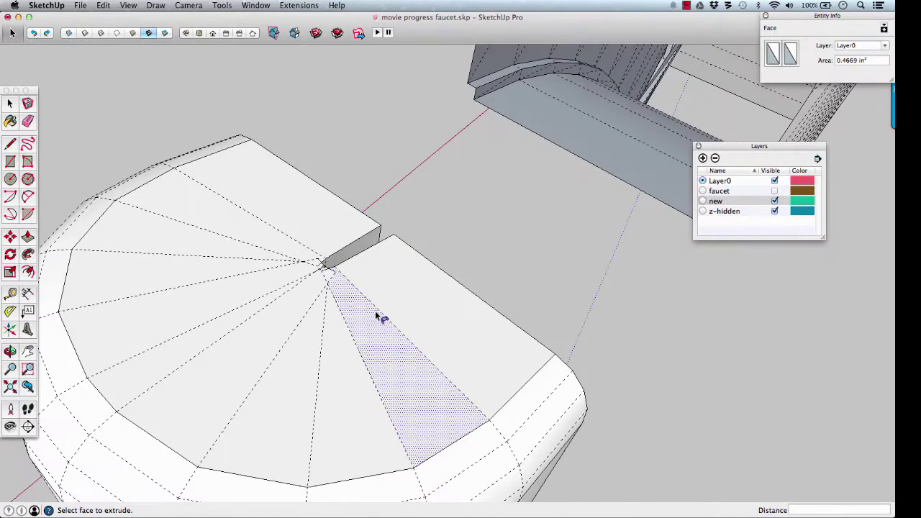
pyautogui.press('e')
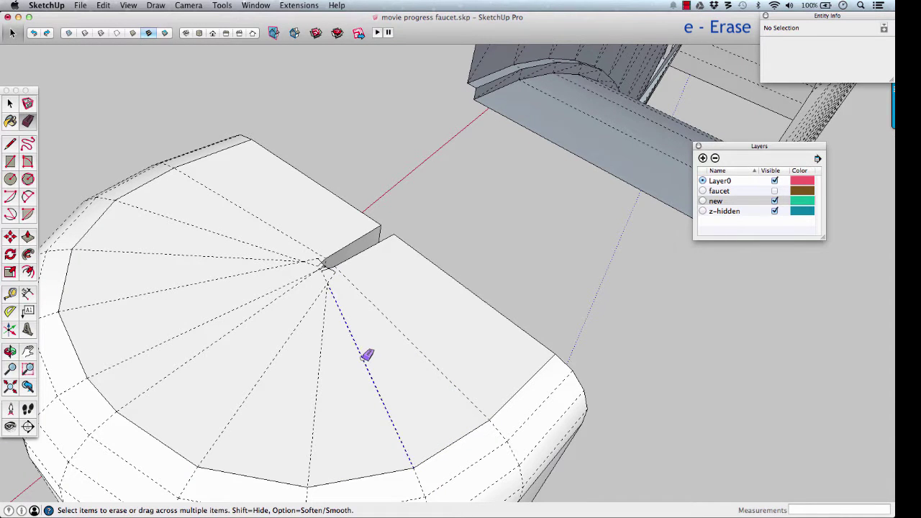
pyautogui.click(367, 355)
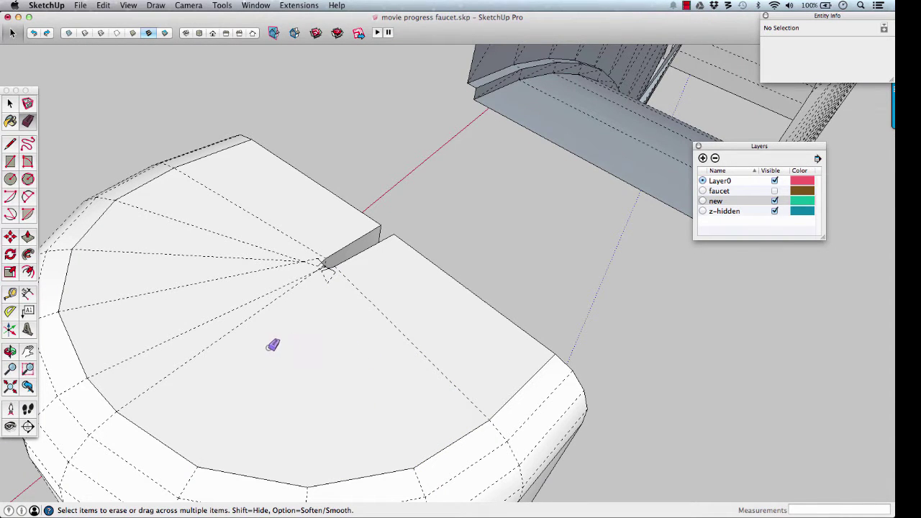
pyautogui.moveTo(272, 345); pyautogui.dragTo(355, 350, button='middle')
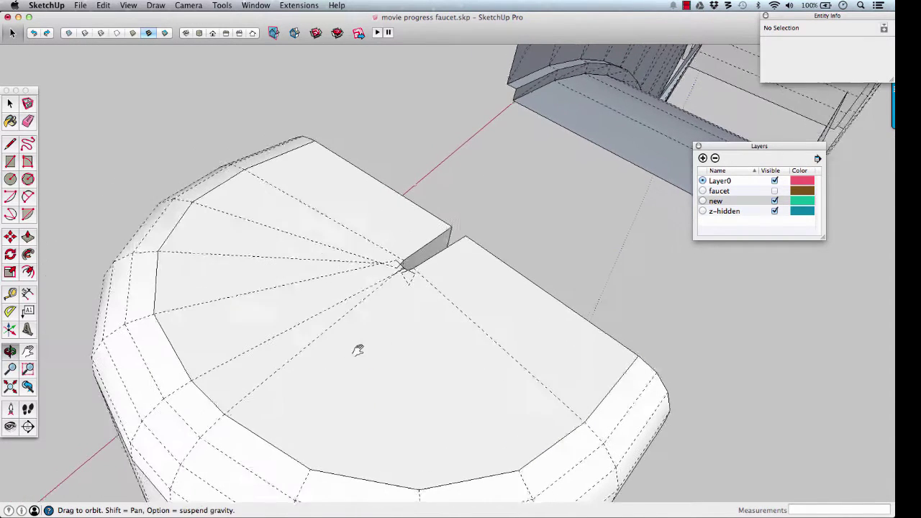
# Erase further radial edges across the flat top, undoing any erasure that removes a face.
pyautogui.click(278, 337)
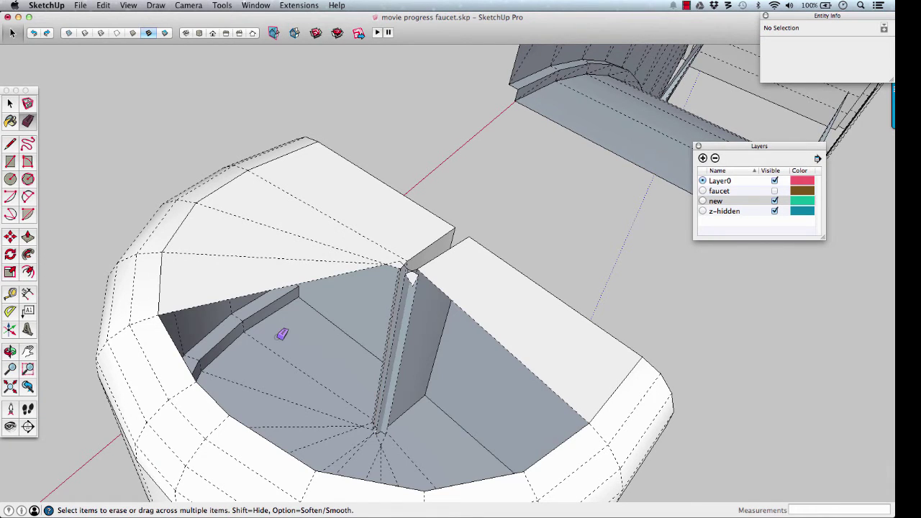
pyautogui.press('super+z')
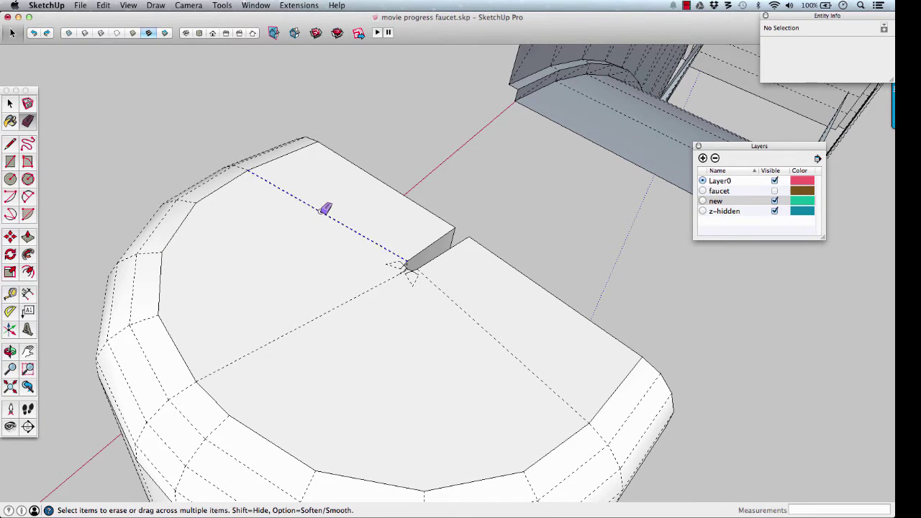
pyautogui.click(324, 210)
pyautogui.press('super+z')
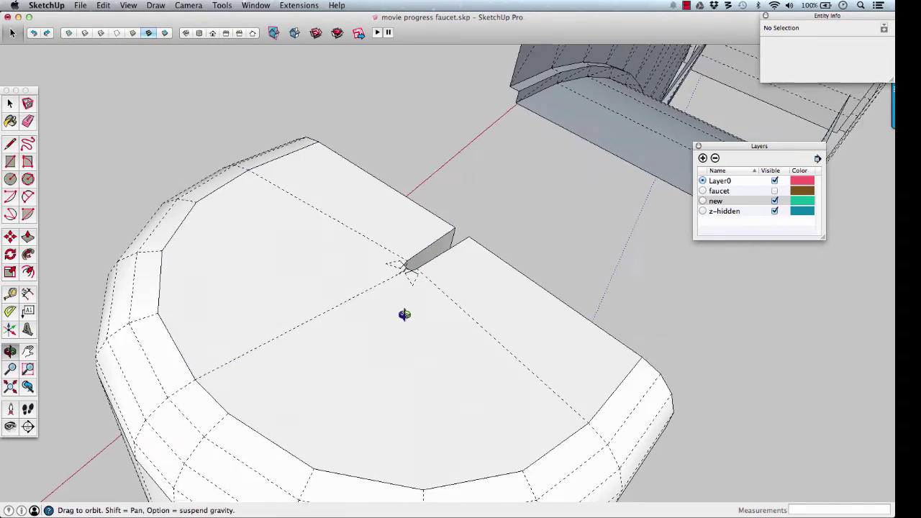
# Try to move the sliver's far tip onto the slot's end vertex with Autofold.
pyautogui.moveTo(405, 315)
pyautogui.mouseDown(button='middle')
pyautogui.moveTo(298, 247)
pyautogui.moveTo(295, 264)
pyautogui.moveTo(376, 283)
pyautogui.moveTo(226, 254)
pyautogui.mouseUp(button='middle')
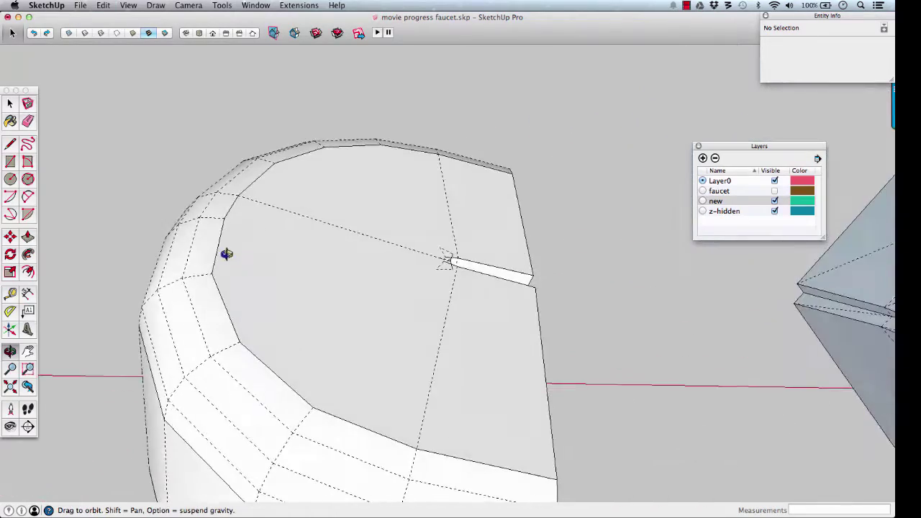
pyautogui.scroll(5, 447, 268)
pyautogui.moveTo(447, 268); pyautogui.dragTo(404, 273, button='middle')
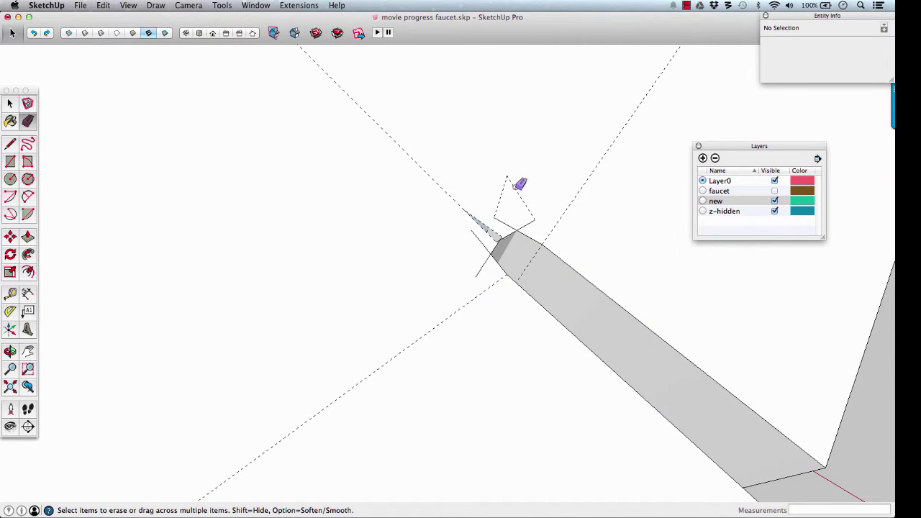
pyautogui.moveTo(523, 232)
pyautogui.mouseDown(button='middle')
pyautogui.moveTo(346, 235)
pyautogui.moveTo(536, 249)
pyautogui.moveTo(477, 243)
pyautogui.moveTo(432, 200)
pyautogui.moveTo(483, 108)
pyautogui.moveTo(520, 211)
pyautogui.mouseUp(button='middle')
pyautogui.scroll(4, 513, 247)
pyautogui.scroll(-2, 517, 217)
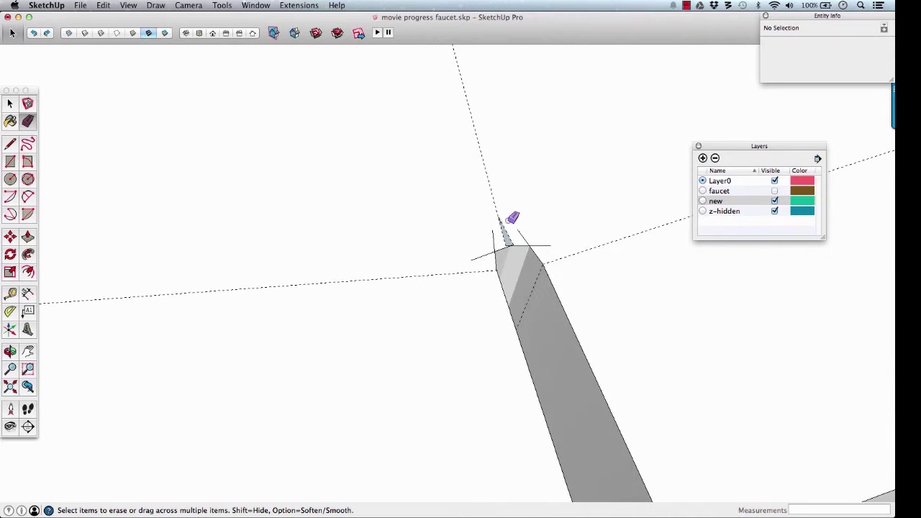
pyautogui.scroll(2, 512, 218)
pyautogui.scroll(1, 510, 216)
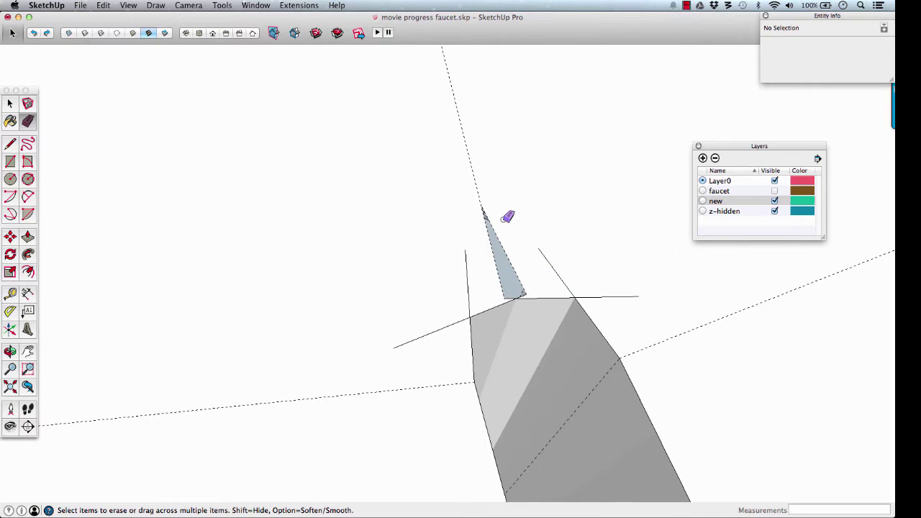
pyautogui.press('m')
pyautogui.click(479, 202)
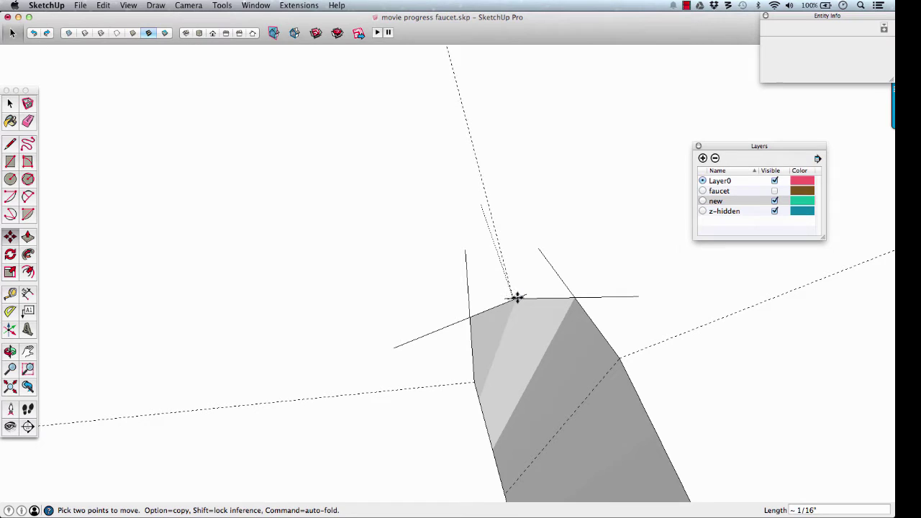
pyautogui.press('super')
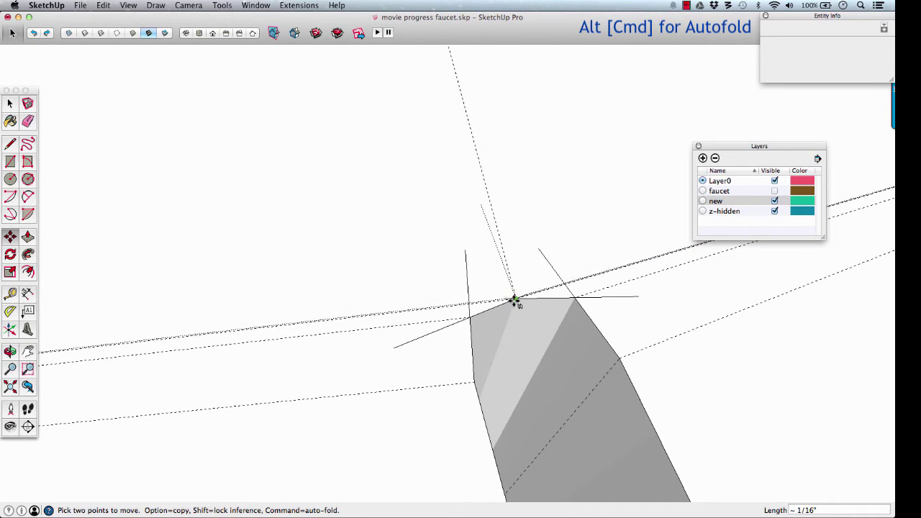
pyautogui.click(516, 300)
pyautogui.scroll(-5, 523, 260)
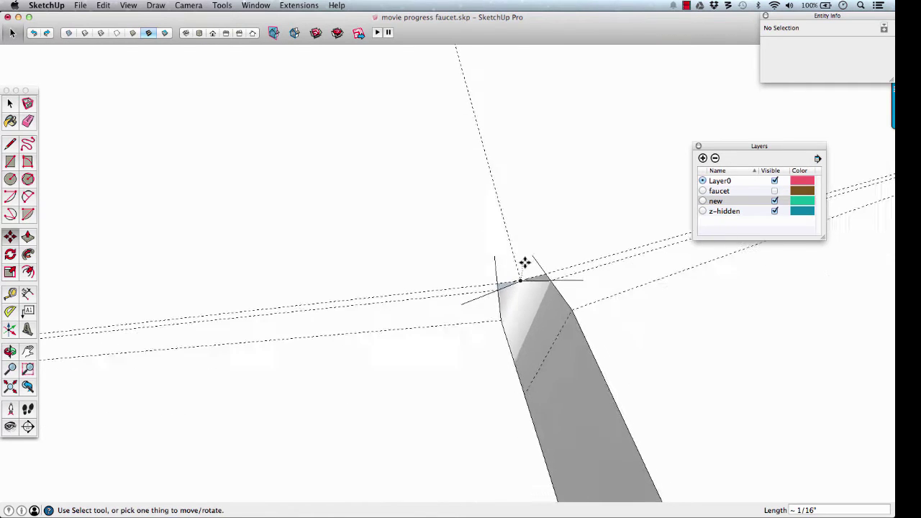
pyautogui.press('e')
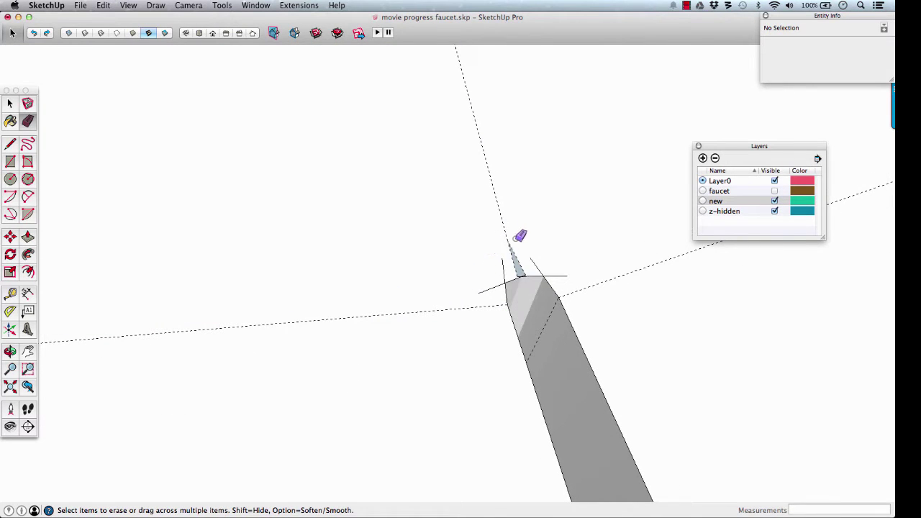
# Draw a line along the open side of the sliver gap at the slot's end, and erase that line once the gap is filled.
pyautogui.scroll(3, 515, 240)
pyautogui.press('l')
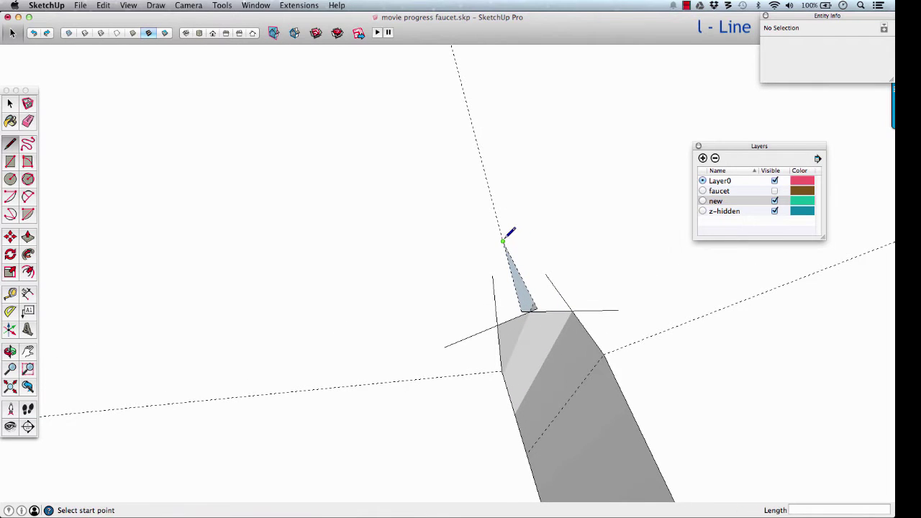
pyautogui.click(503, 240)
pyautogui.click(533, 308)
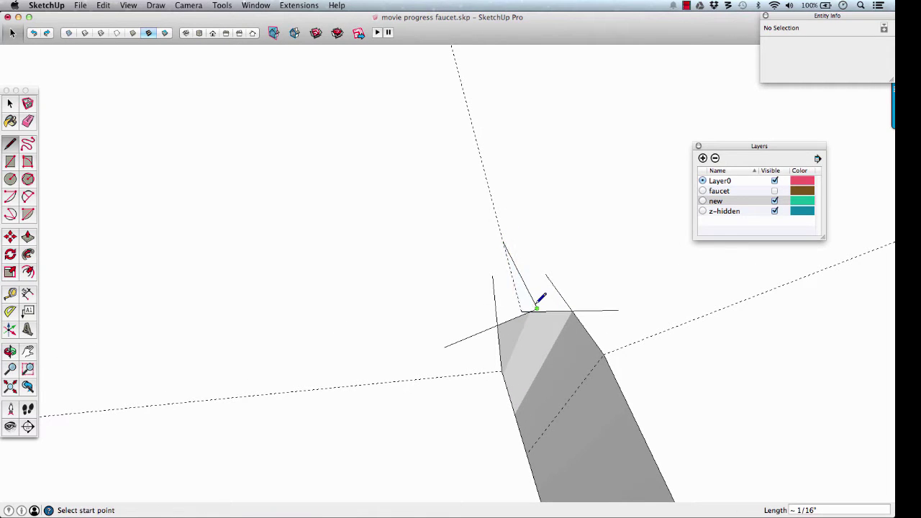
pyautogui.scroll(3, 533, 297)
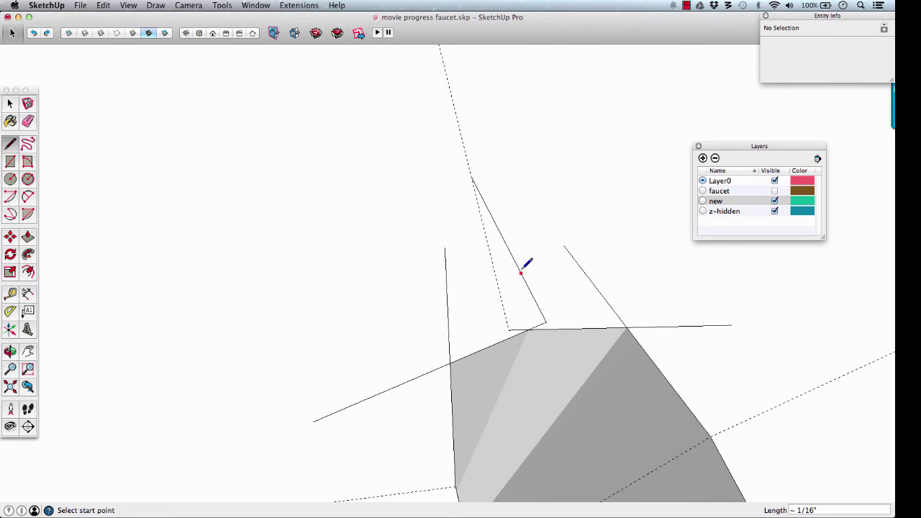
pyautogui.press('e')
pyautogui.click(520, 272)
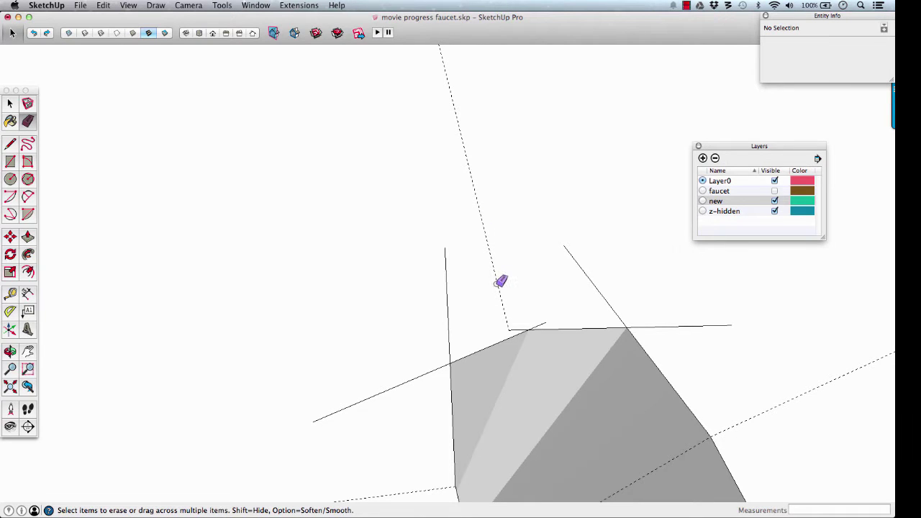
pyautogui.click(497, 284)
pyautogui.press('super+z')
# Erase the stray edge segments that overhang the inner end of the slot in the top face.
pyautogui.click(545, 321)
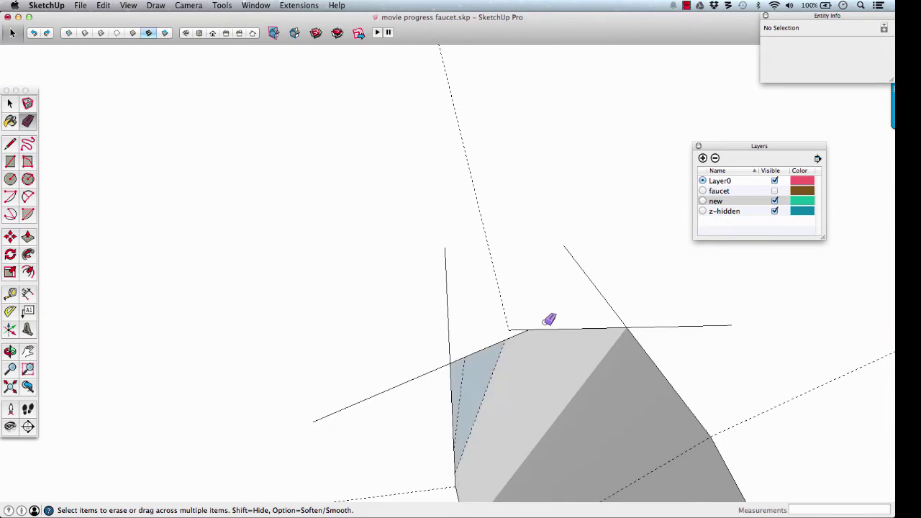
pyautogui.click(412, 372)
pyautogui.click(586, 276)
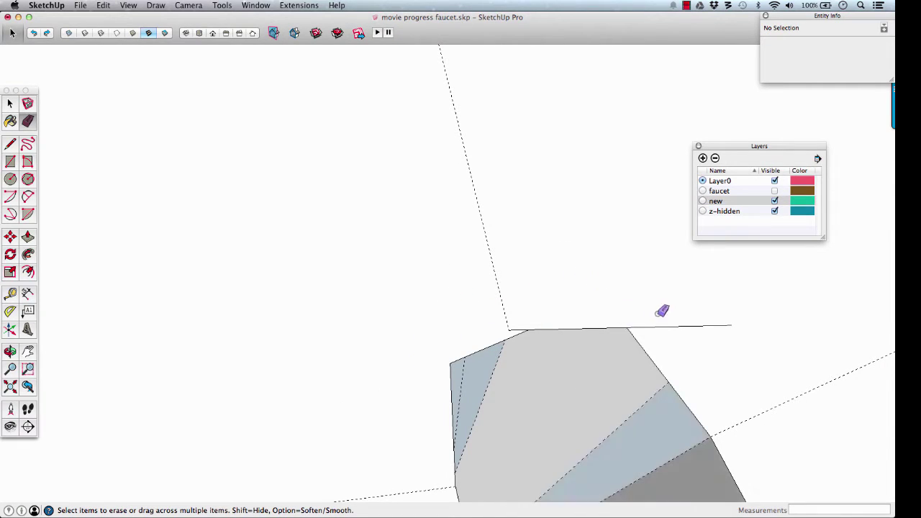
pyautogui.click(683, 324)
# Draw a line from the central radial edge's end to the slot's corner, and erase the old slot edge beneath it.
pyautogui.moveTo(684, 323)
pyautogui.mouseDown(button='middle')
pyautogui.moveTo(637, 318)
pyautogui.moveTo(563, 277)
pyautogui.mouseUp(button='middle')
pyautogui.scroll(5, 596, 347)
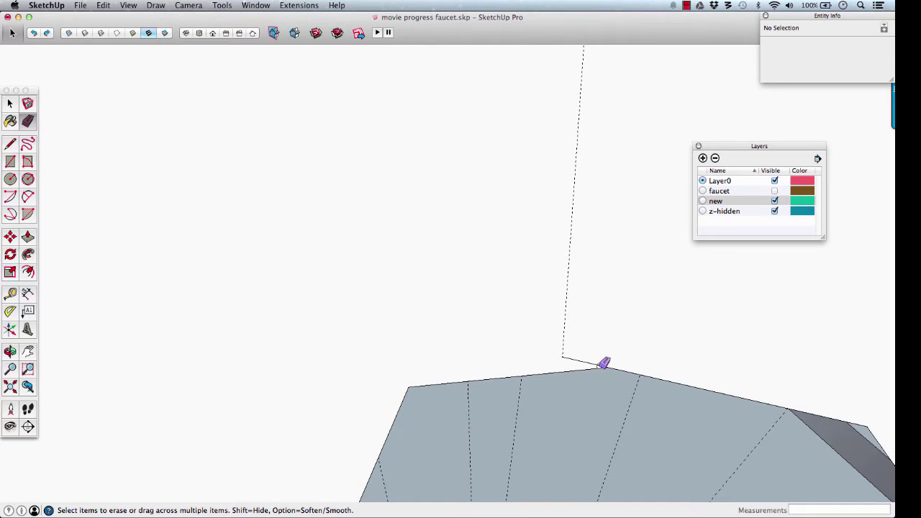
pyautogui.press('l')
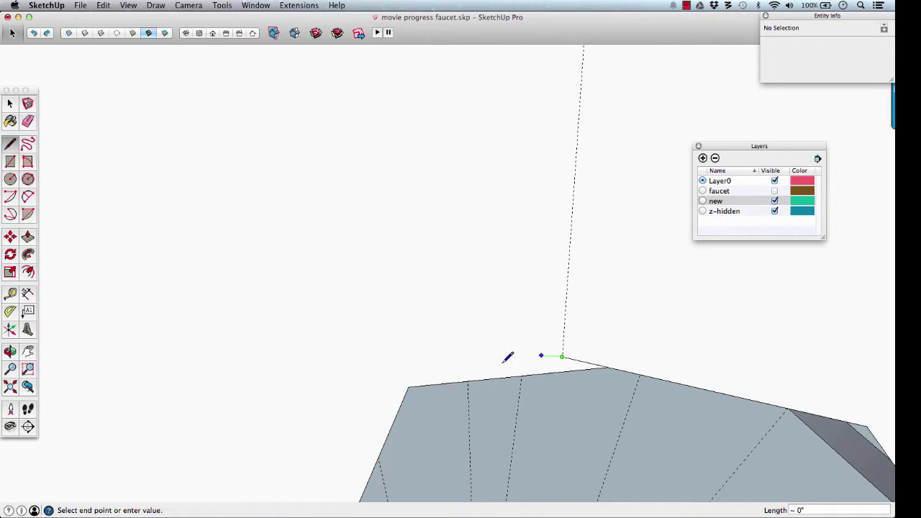
pyautogui.click(408, 387)
pyautogui.press('e')
pyautogui.click(570, 367)
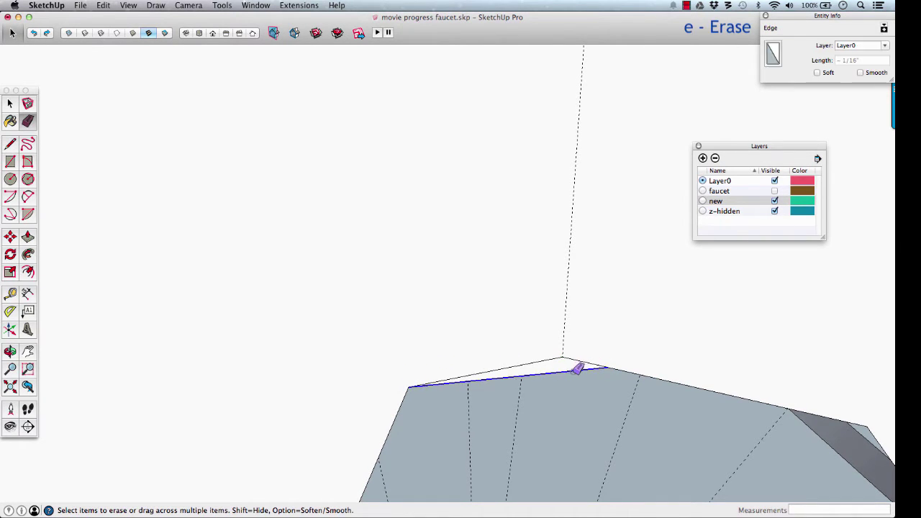
# Try to erase the central radial edge on the flat top, and undo the erasure.
pyautogui.scroll(5, 575, 364)
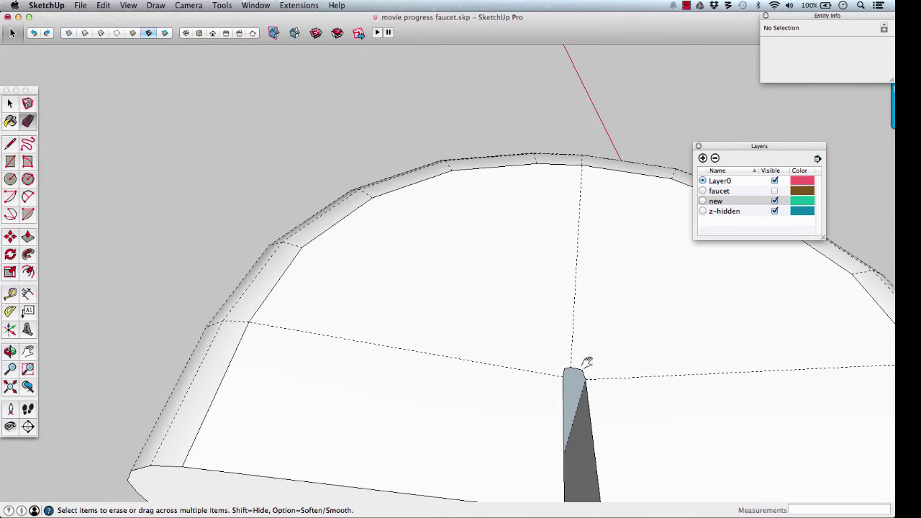
pyautogui.moveTo(585, 362)
pyautogui.mouseDown(button='middle')
pyautogui.moveTo(554, 328)
pyautogui.moveTo(551, 295)
pyautogui.mouseUp(button='middle')
pyautogui.click(541, 288)
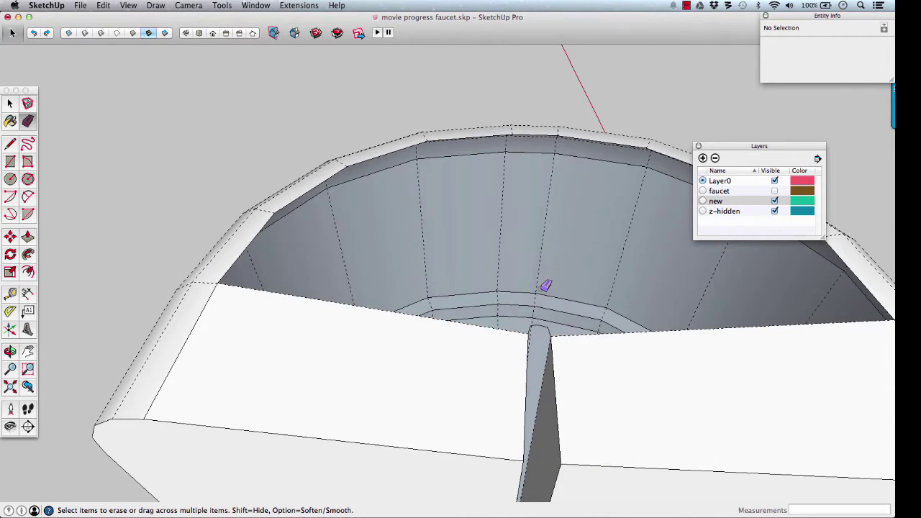
pyautogui.press('super+z')
pyautogui.moveTo(569, 360)
pyautogui.mouseDown(button='middle')
pyautogui.moveTo(569, 319)
pyautogui.moveTo(624, 313)
pyautogui.moveTo(537, 312)
pyautogui.moveTo(565, 321)
pyautogui.mouseUp(button='middle')
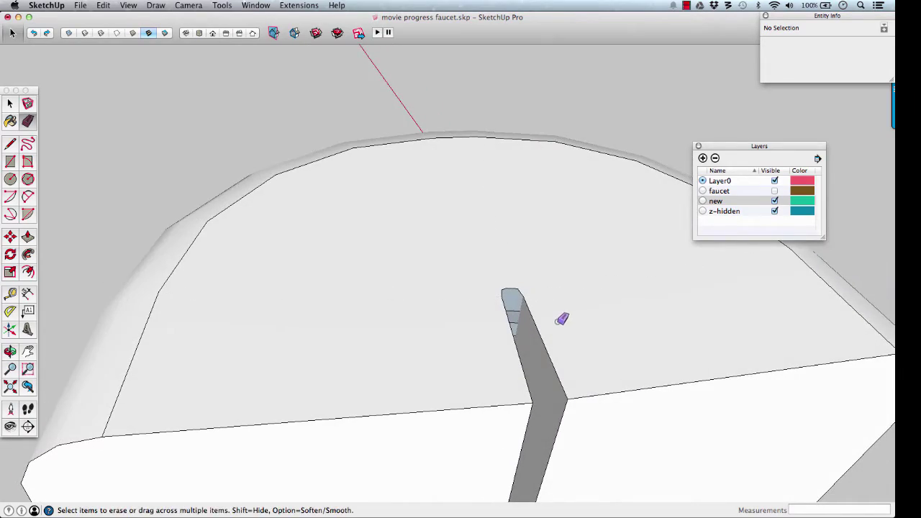
# Select the flat top to check whether it is a single surface.
pyautogui.press('space')
pyautogui.click(499, 252)
pyautogui.moveTo(497, 255); pyautogui.dragTo(429, 282, button='middle')
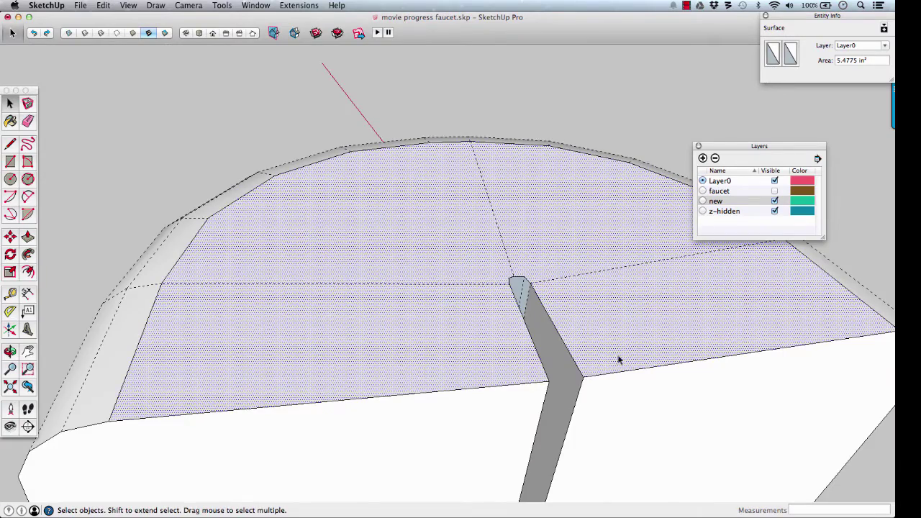
# Erase the slot's inner wall faces and the flat faces closing the cut side of the spout end, leaving its interior open.
pyautogui.moveTo(617, 362)
pyautogui.mouseDown(button='middle')
pyautogui.moveTo(571, 332)
pyautogui.moveTo(508, 341)
pyautogui.mouseUp(button='middle')
pyautogui.press('e')
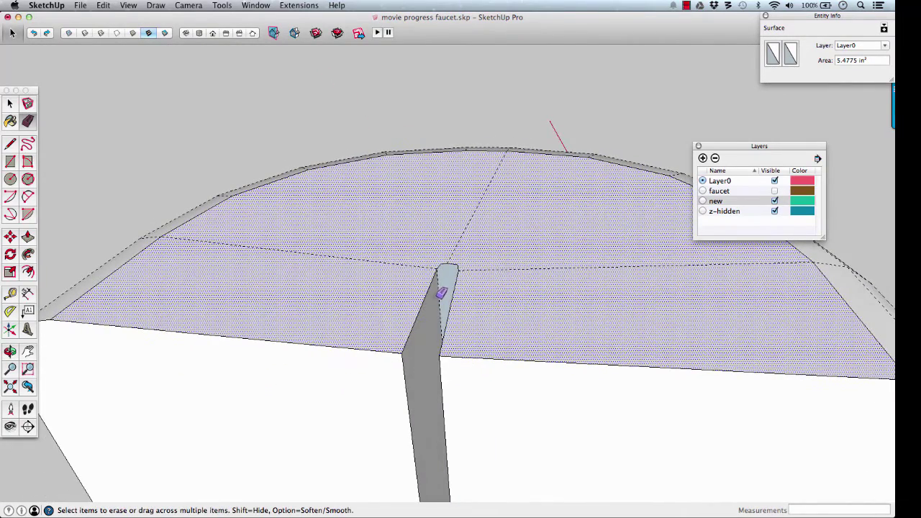
pyautogui.keyDown('alt'); pyautogui.click(444, 289); pyautogui.keyUp('alt')
pyautogui.moveTo(443, 289)
pyautogui.mouseDown(button='middle')
pyautogui.moveTo(481, 329)
pyautogui.moveTo(549, 325)
pyautogui.moveTo(508, 280)
pyautogui.mouseUp(button='middle')
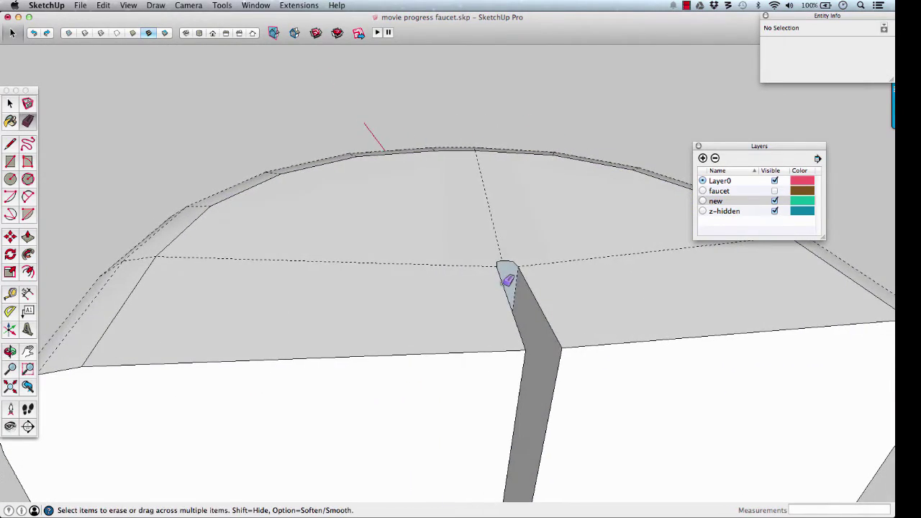
pyautogui.keyDown('alt'); pyautogui.moveTo(519, 286); pyautogui.dragTo(552, 363); pyautogui.keyUp('alt')
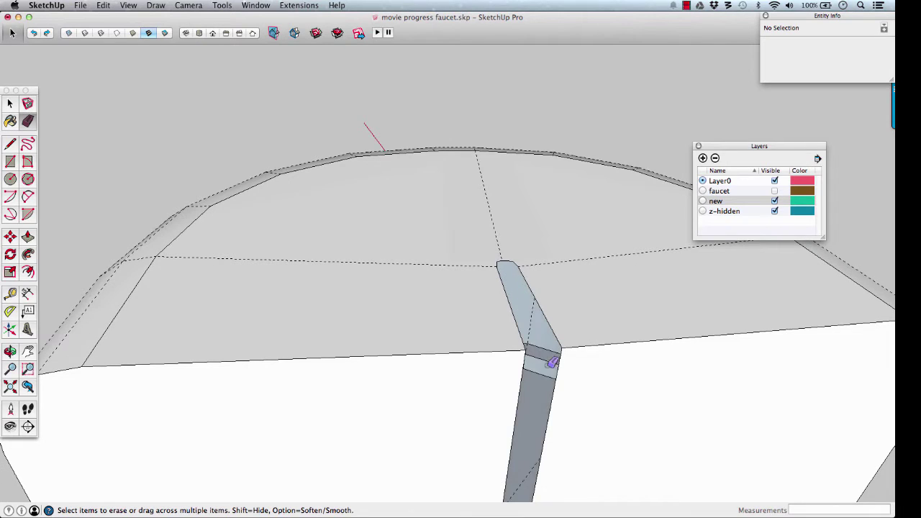
pyautogui.keyDown('alt'); pyautogui.click(548, 407); pyautogui.keyUp('alt')
pyautogui.keyDown('alt'); pyautogui.moveTo(518, 403); pyautogui.dragTo(530, 411); pyautogui.keyUp('alt')
# Erase the redundant radial edges across the inner bottom face, undoing any erasure that removes the face.
pyautogui.moveTo(530, 411)
pyautogui.mouseDown(button='middle')
pyautogui.moveTo(489, 382)
pyautogui.moveTo(453, 297)
pyautogui.moveTo(477, 305)
pyautogui.moveTo(462, 295)
pyautogui.moveTo(487, 329)
pyautogui.moveTo(546, 325)
pyautogui.mouseUp(button='middle')
pyautogui.moveTo(522, 385)
pyautogui.mouseDown(button='middle')
pyautogui.moveTo(509, 346)
pyautogui.moveTo(519, 337)
pyautogui.mouseUp(button='middle')
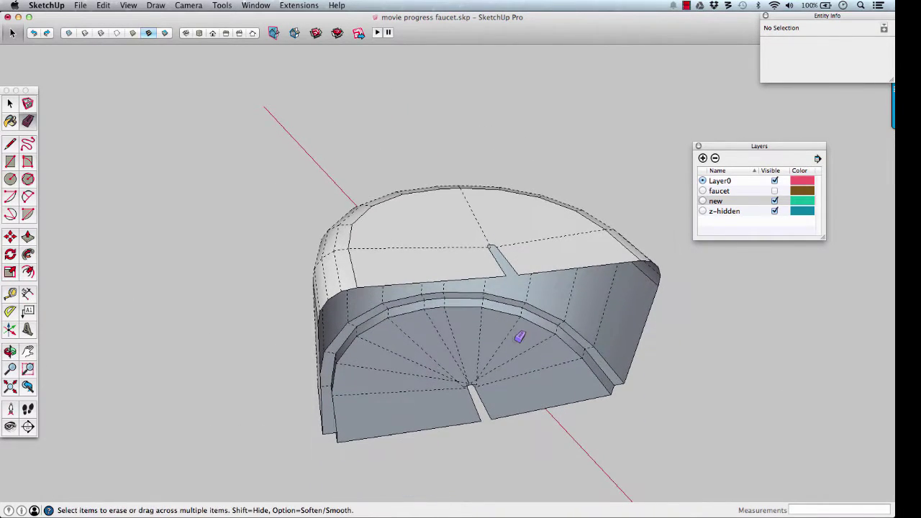
pyautogui.scroll(5, 471, 387)
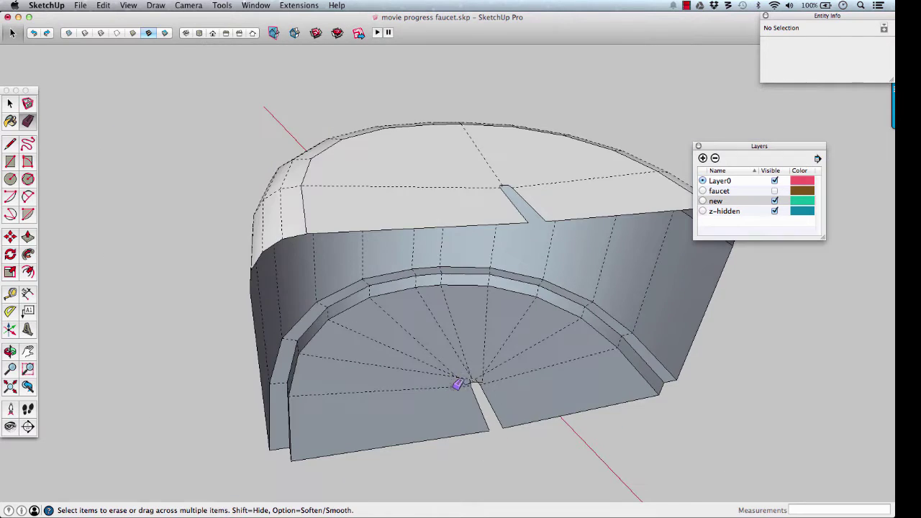
pyautogui.scroll(3, 412, 379)
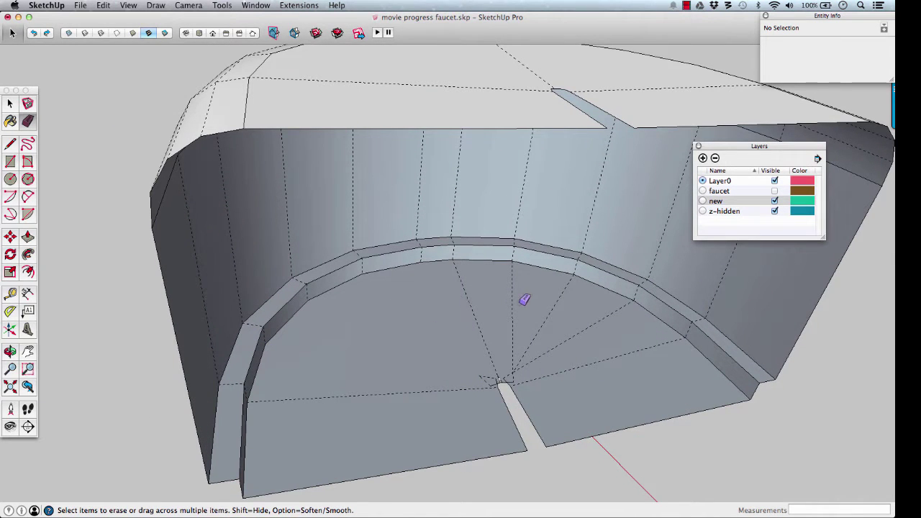
pyautogui.moveTo(524, 300)
pyautogui.mouseDown()
pyautogui.moveTo(565, 329)
pyautogui.moveTo(520, 353)
pyautogui.moveTo(495, 351)
pyautogui.mouseUp()
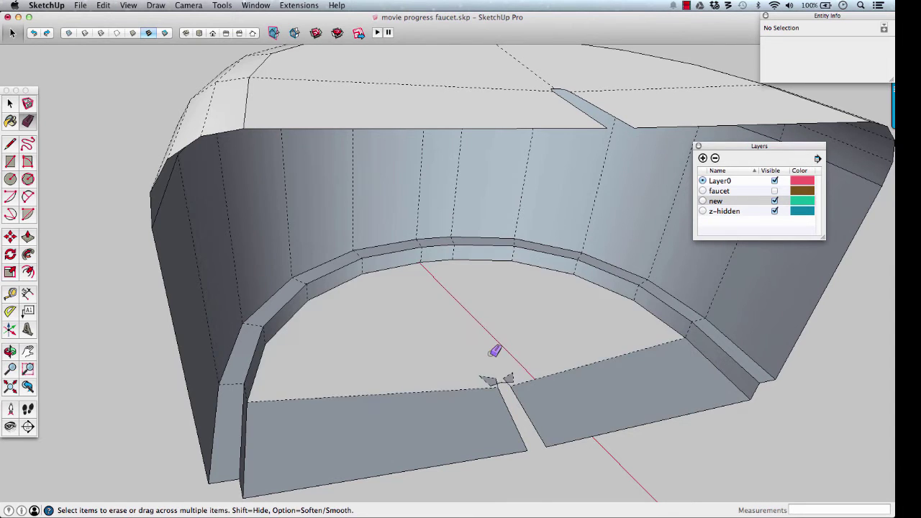
pyautogui.press('super+z')
pyautogui.scroll(5, 497, 356)
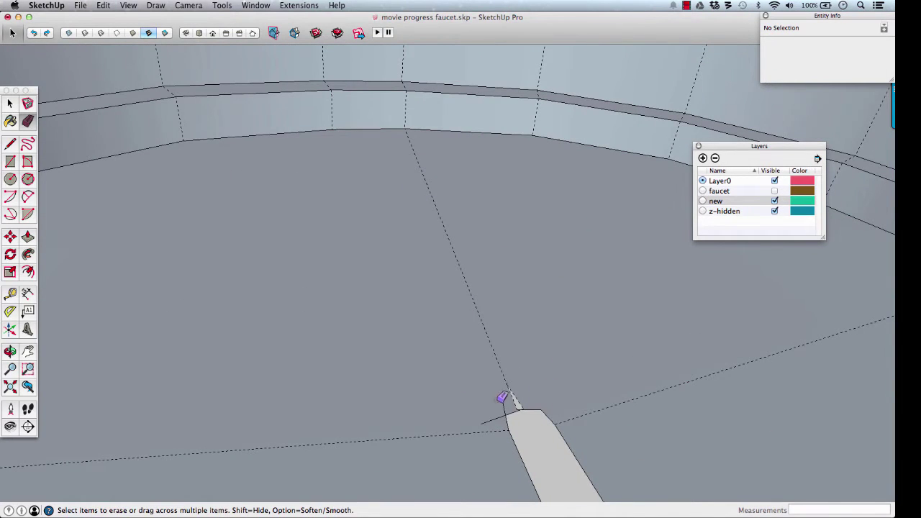
# Close the sliver gap at the bottom slot's tip with a line, and erase that line and the stray edges around the tip.
pyautogui.scroll(5, 523, 401)
pyautogui.press('l')
pyautogui.click(459, 332)
pyautogui.click(526, 435)
pyautogui.press('e')
pyautogui.click(528, 433)
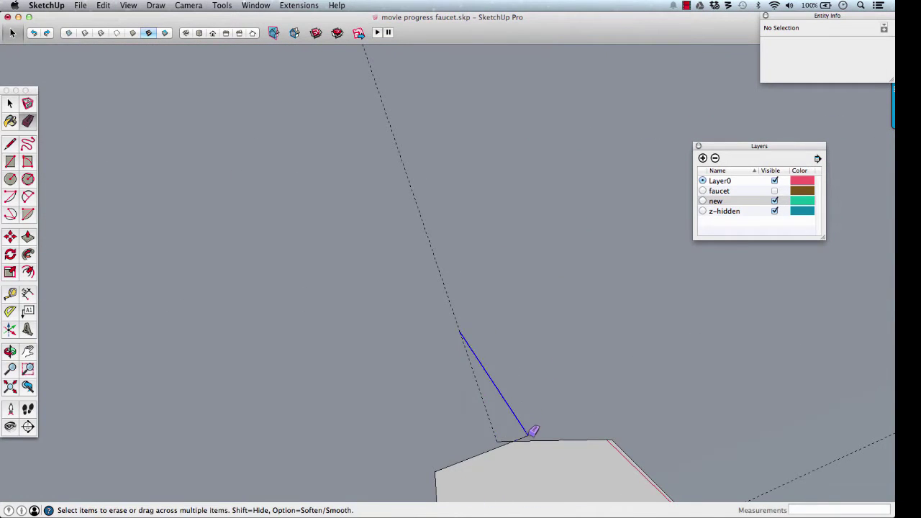
pyautogui.keyDown('shift'); pyautogui.moveTo(501, 412); pyautogui.dragTo(512, 353, button='middle'); pyautogui.keyUp('shift')
pyautogui.press('l')
pyautogui.press('e')
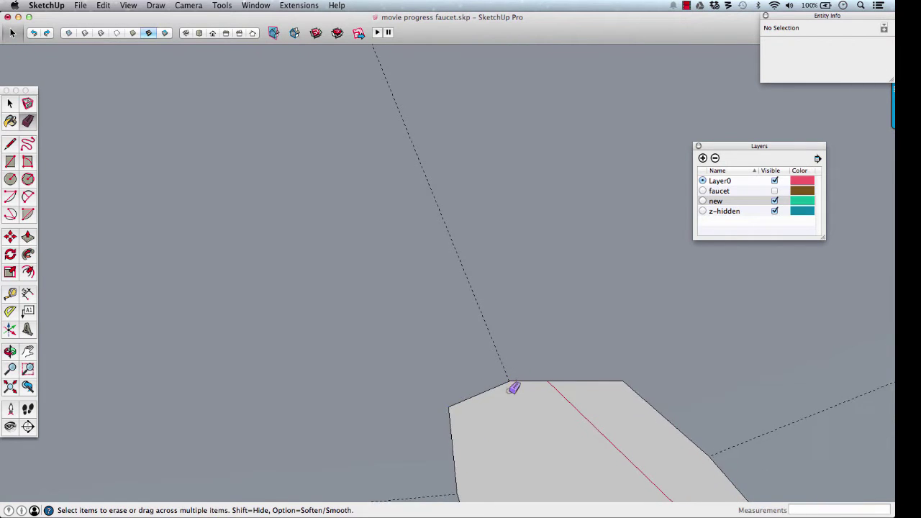
# Turn off the hidden geometry display and bring the spout end and faucet body into view.
pyautogui.scroll(-10, 538, 330)
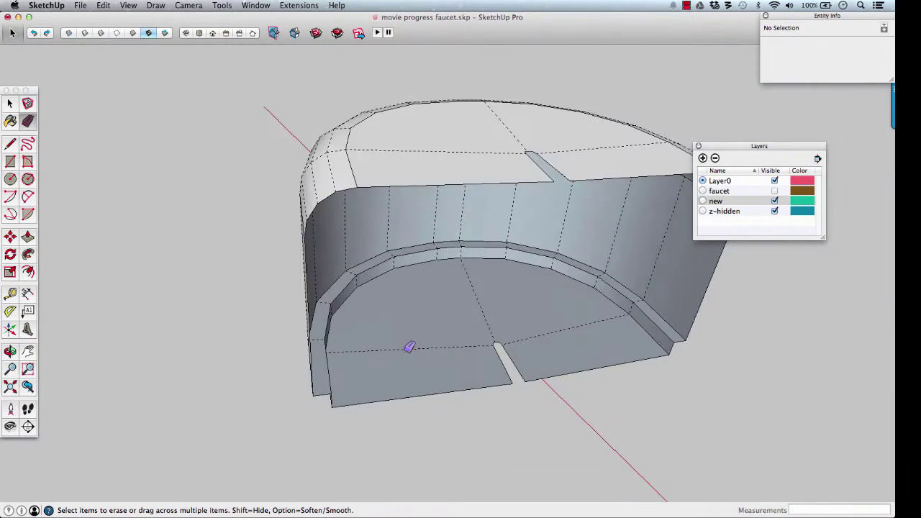
pyautogui.moveTo(409, 345); pyautogui.dragTo(579, 366, button='middle')
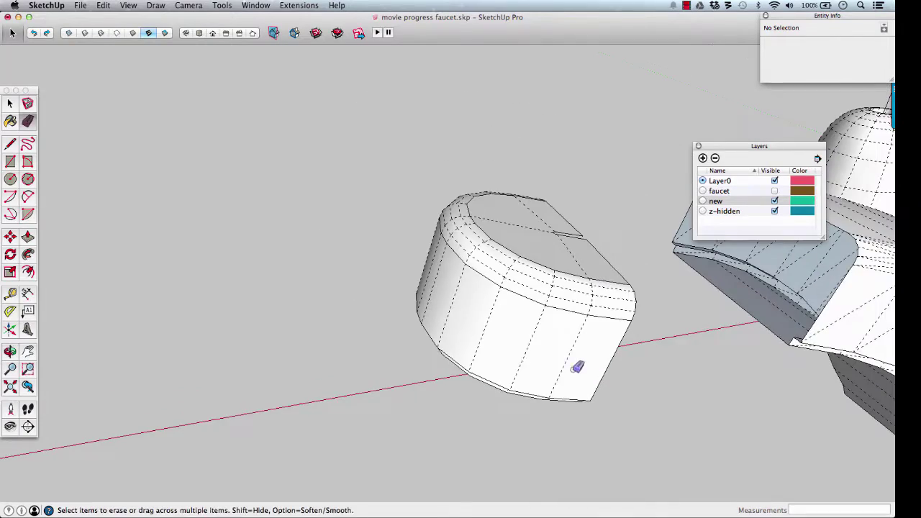
pyautogui.press('space')
pyautogui.moveTo(501, 346); pyautogui.dragTo(499, 376, button='middle')
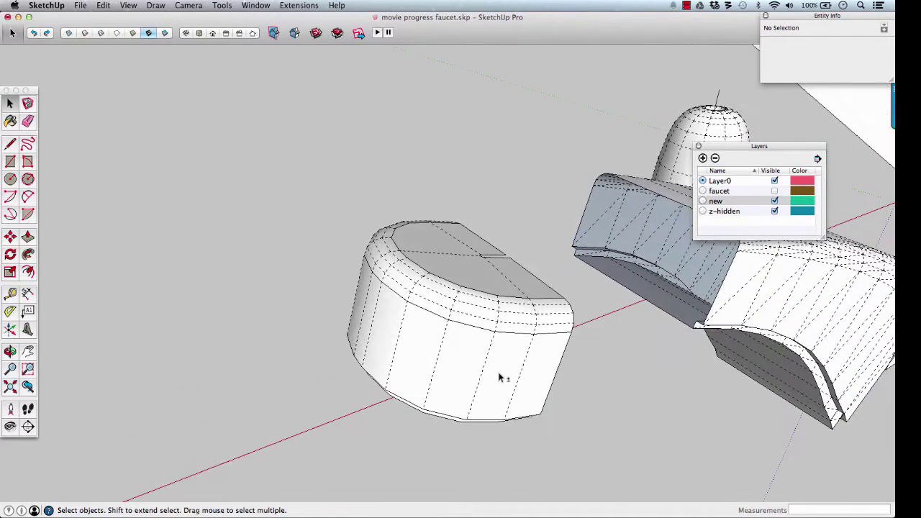
pyautogui.scroll(-5, 475, 363)
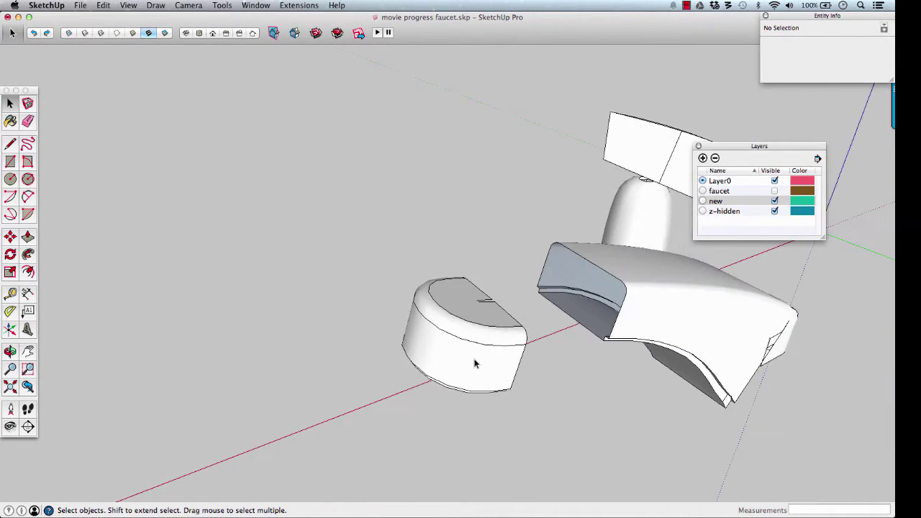
# Move the whole spout end by 5 along the red axis so it overlaps the faucet body's open end.
pyautogui.tripleClick(476, 356)
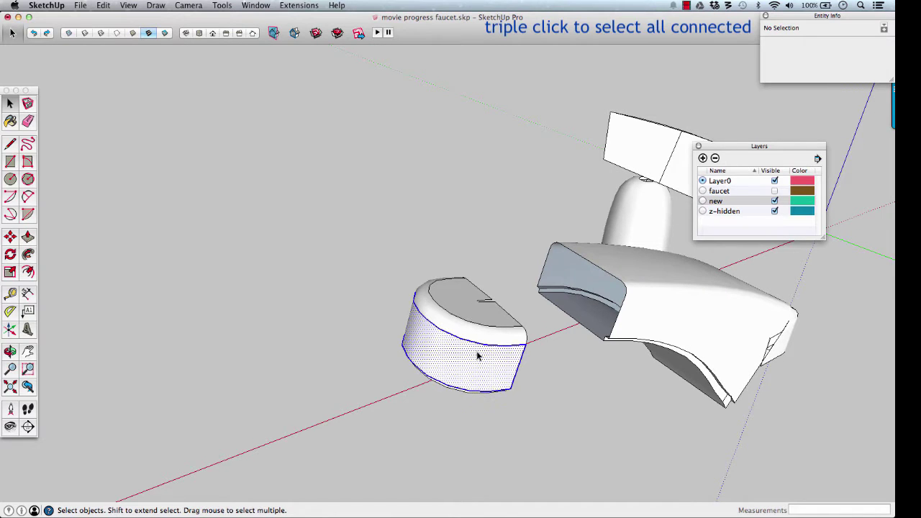
pyautogui.moveTo(481, 353); pyautogui.dragTo(441, 310, button='middle')
pyautogui.press('m')
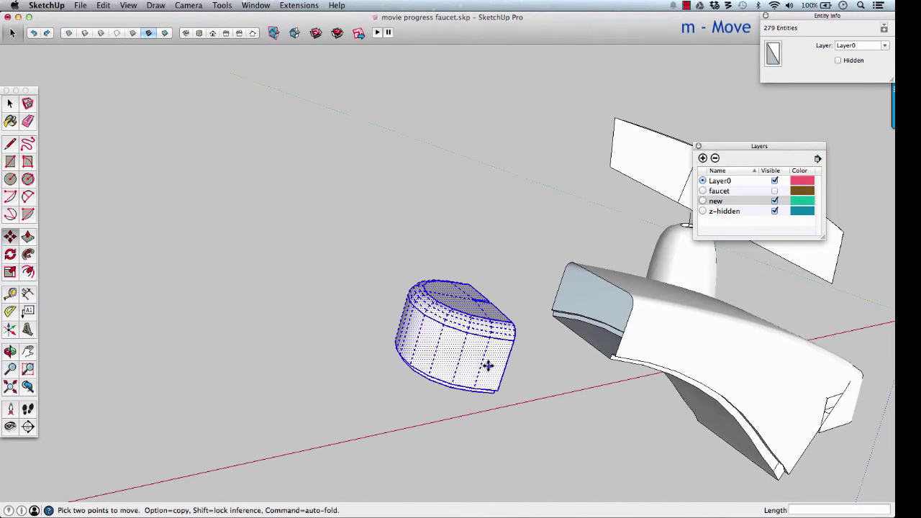
pyautogui.click(489, 366)
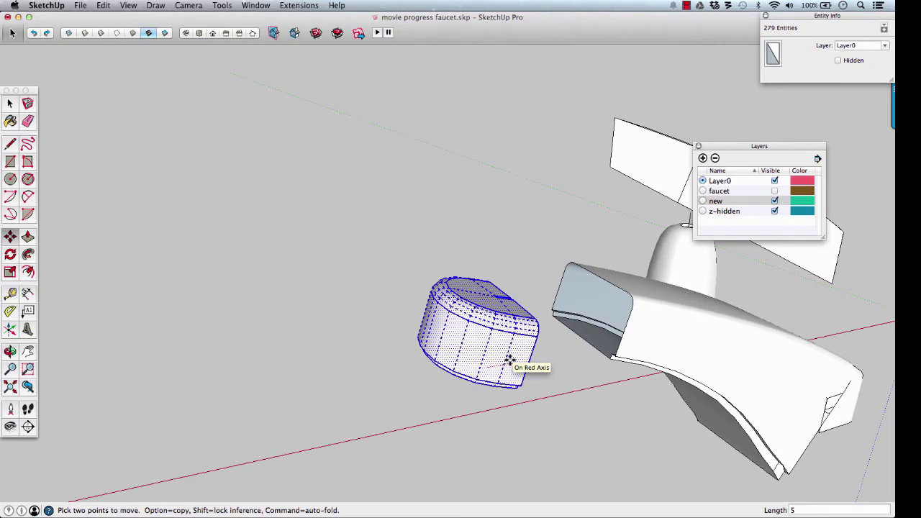
pyautogui.press('Return')
pyautogui.scroll(5, 620, 316)
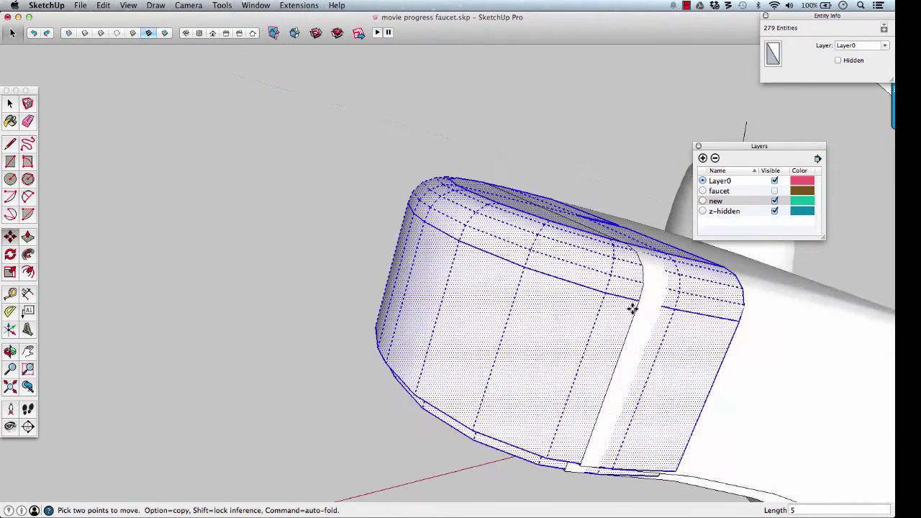
# Open the faucet body group for editing and hide the rest of the model.
pyautogui.moveTo(625, 309); pyautogui.dragTo(479, 366, button='middle')
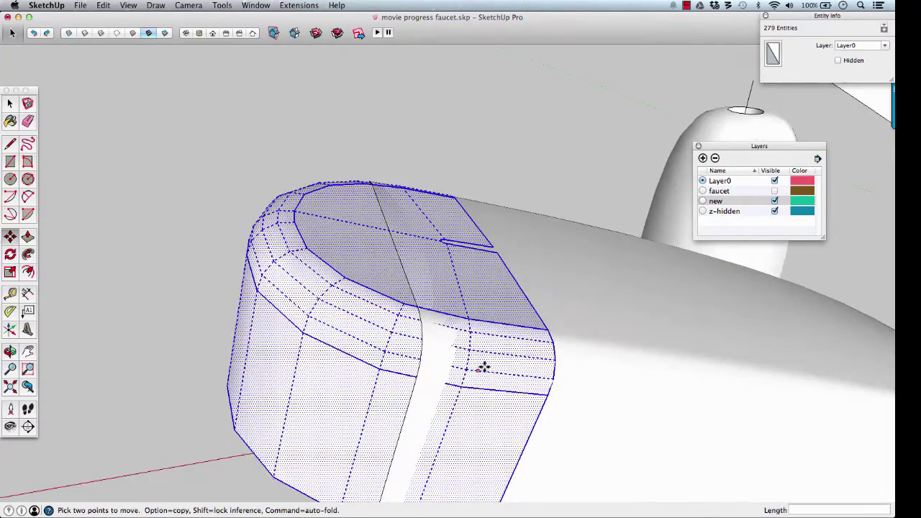
pyautogui.scroll(4, 487, 353)
pyautogui.scroll(-3, 501, 288)
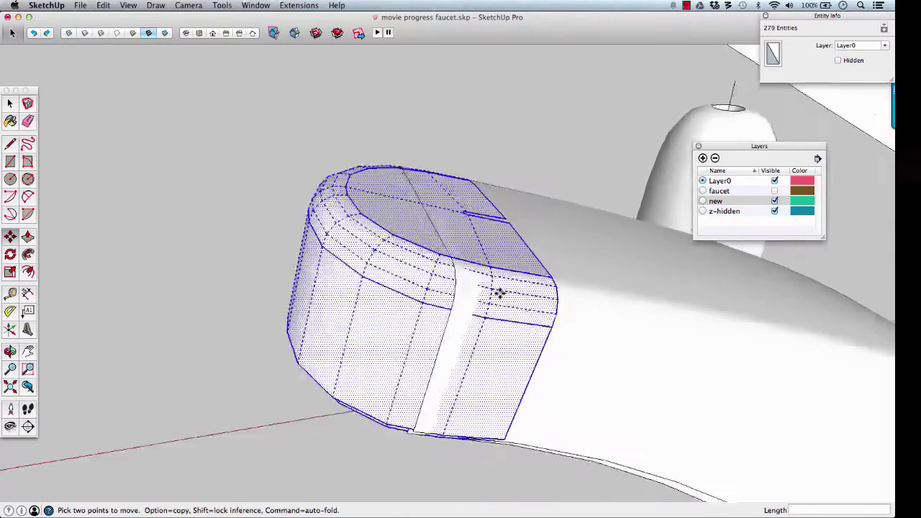
pyautogui.moveTo(497, 292); pyautogui.dragTo(564, 311, button='middle')
pyautogui.moveTo(505, 297); pyautogui.dragTo(481, 267, button='middle')
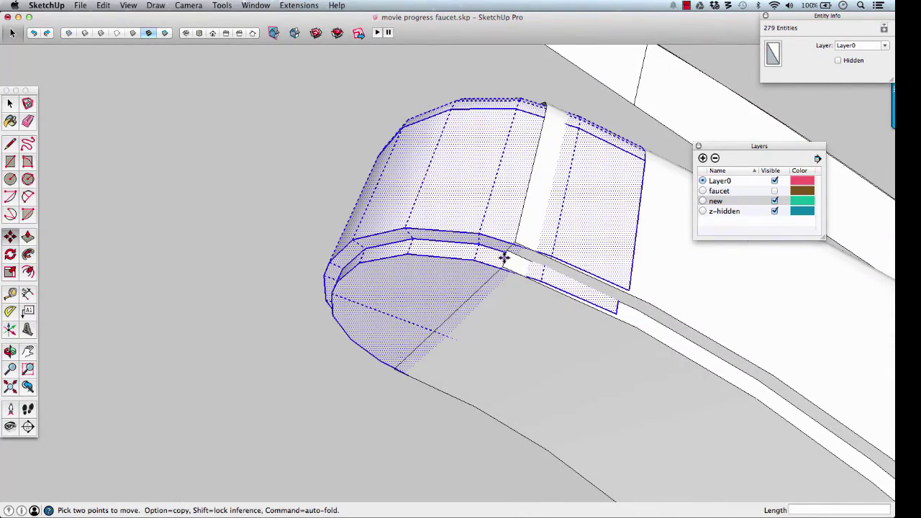
pyautogui.moveTo(532, 268); pyautogui.dragTo(468, 300, button='middle')
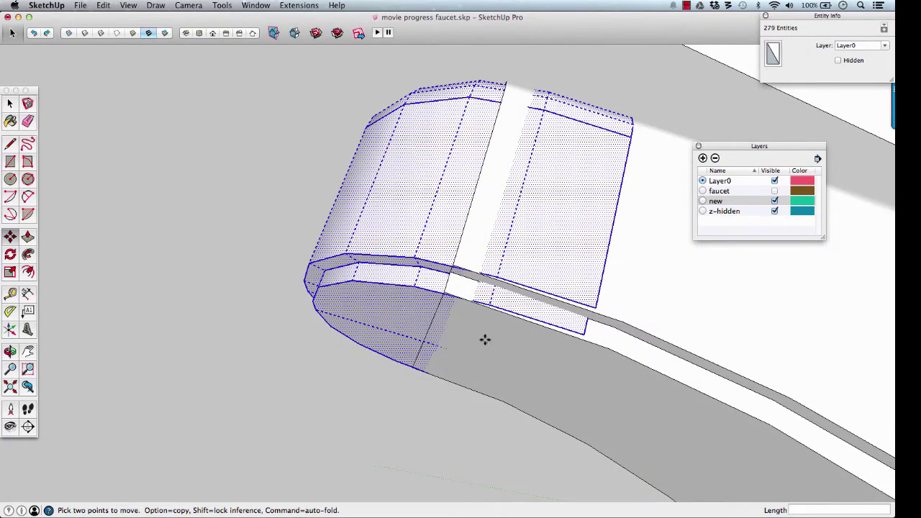
pyautogui.moveTo(453, 221); pyautogui.dragTo(581, 354, button='middle')
pyautogui.press('space')
pyautogui.click(581, 354)
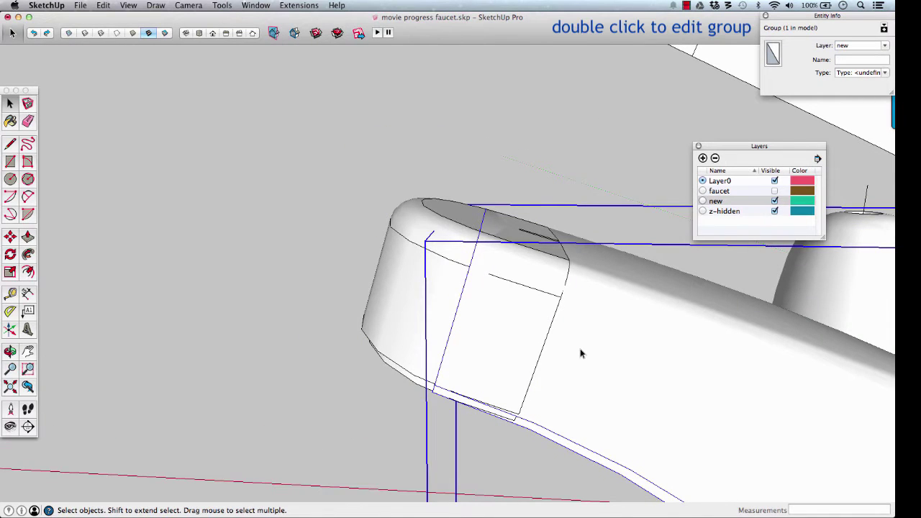
pyautogui.doubleClick(581, 351)
pyautogui.hotkey('shift', 'c')
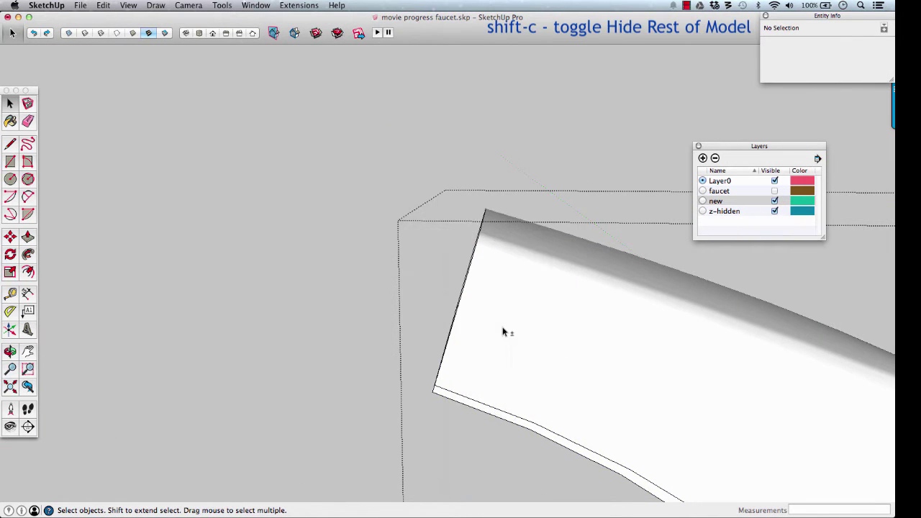
# Draw a line down the body's open end from the middle of its upper edge to its lower edge, capping the opening.
pyautogui.moveTo(504, 329); pyautogui.dragTo(609, 332, button='middle')
pyautogui.press('l')
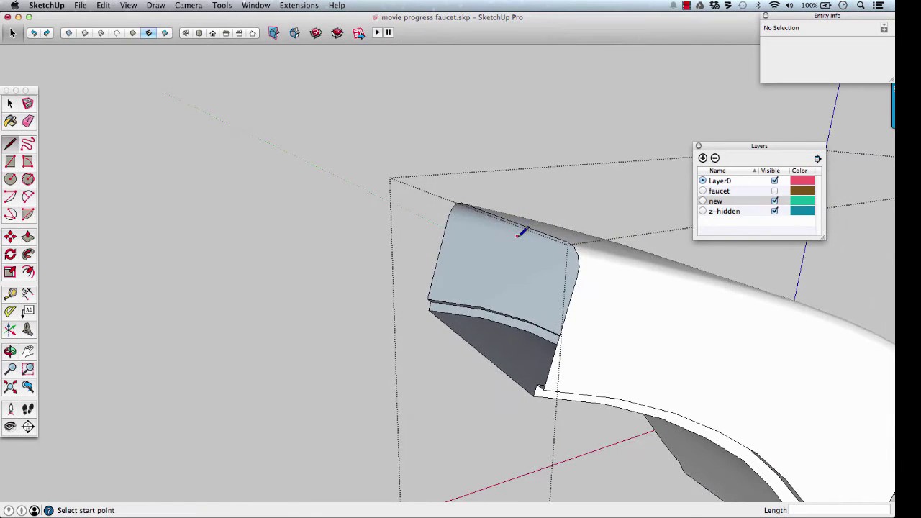
pyautogui.click(506, 220)
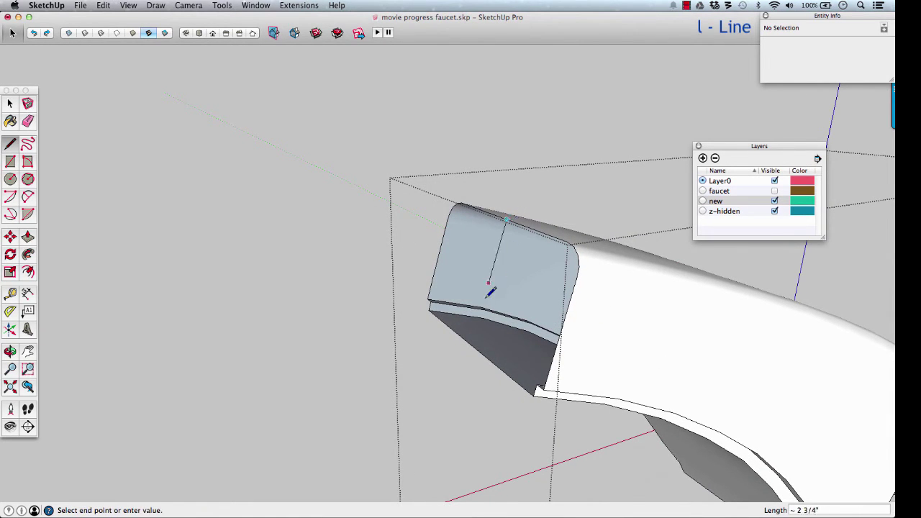
pyautogui.click(472, 344)
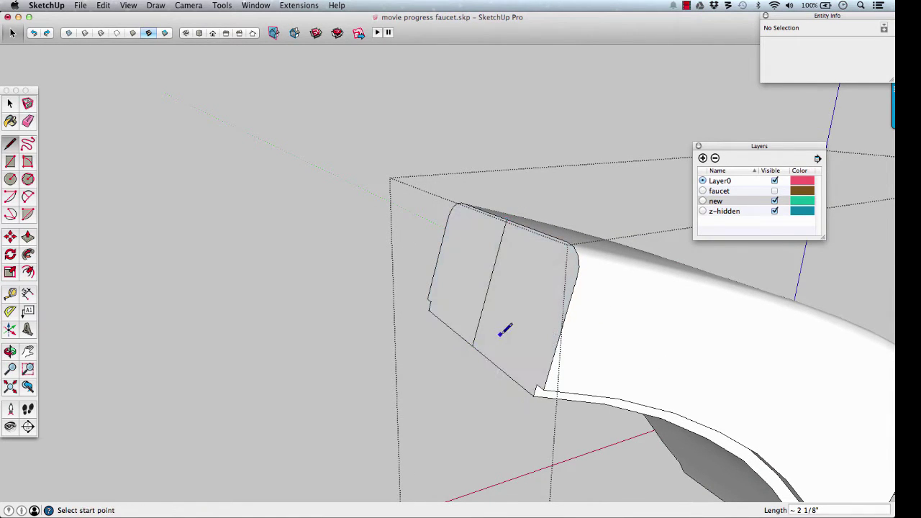
# Show the rest of the model and move both end-cap faces about 5/16" along the body's lower side edge to the spout end's segment line.
pyautogui.moveTo(500, 333); pyautogui.dragTo(465, 328, button='middle')
pyautogui.press('space')
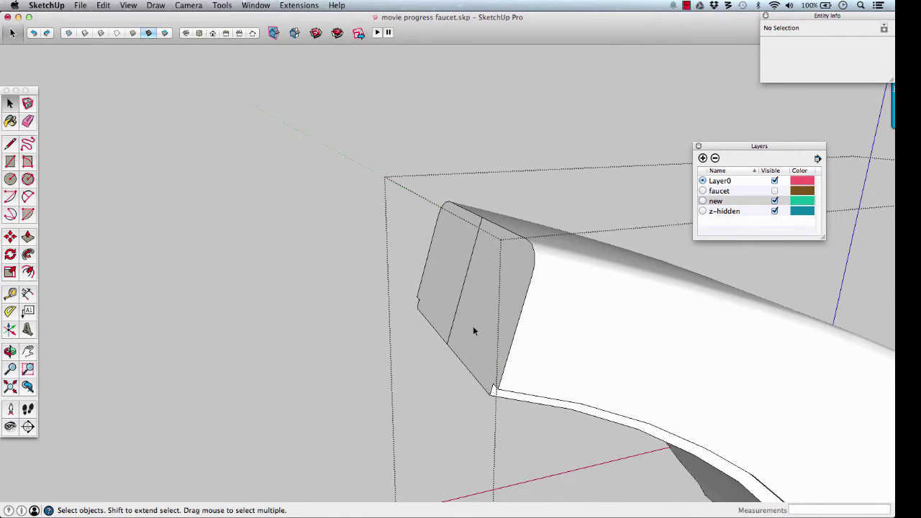
pyautogui.click(472, 331)
pyautogui.keyDown('shift'); pyautogui.click(444, 280); pyautogui.keyUp('shift')
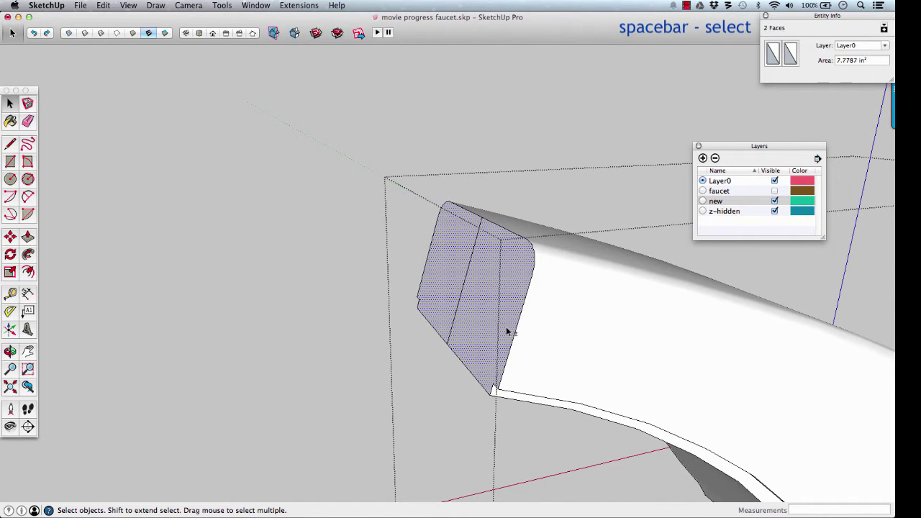
pyautogui.moveTo(508, 328); pyautogui.dragTo(489, 282, button='middle')
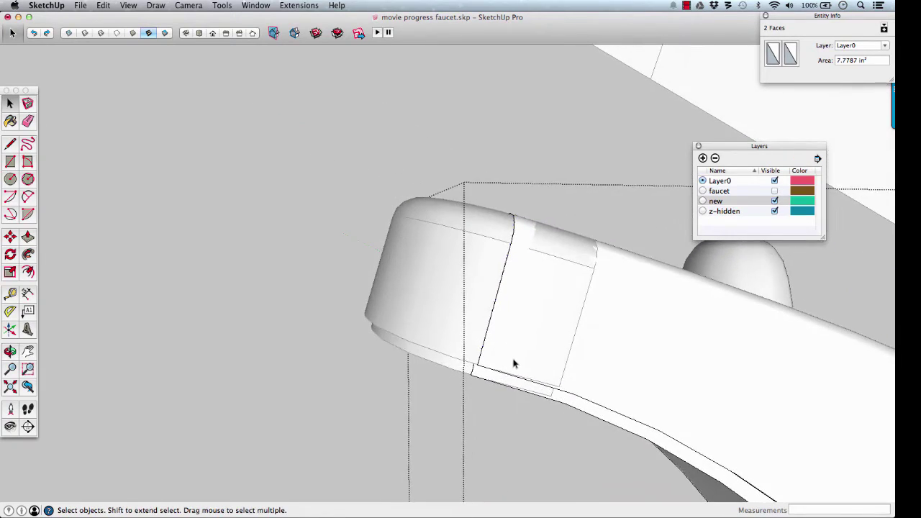
pyautogui.scroll(3, 511, 364)
pyautogui.moveTo(501, 366); pyautogui.dragTo(509, 290, button='middle')
pyautogui.press('m')
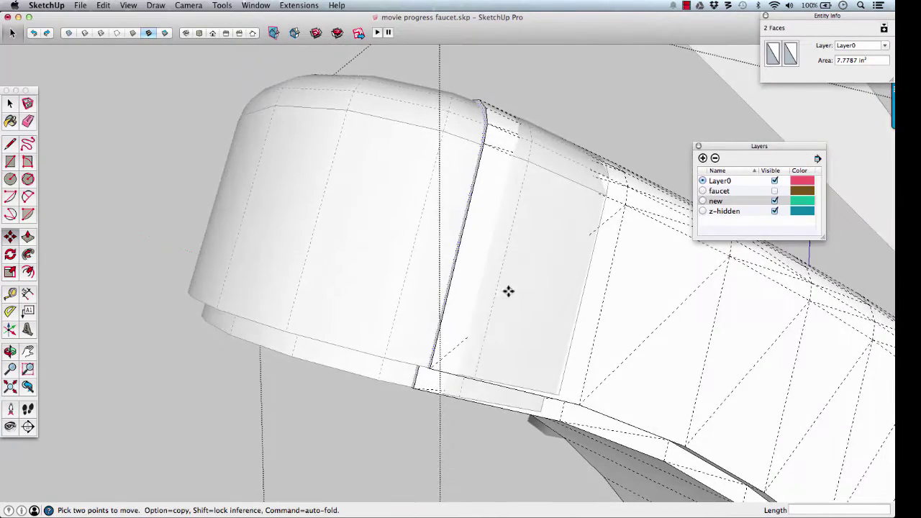
pyautogui.scroll(5, 446, 372)
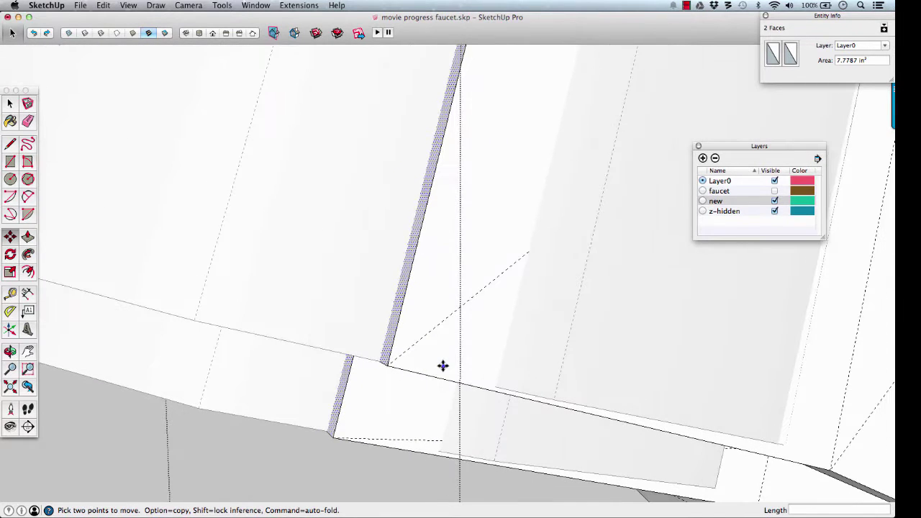
pyautogui.press('m')
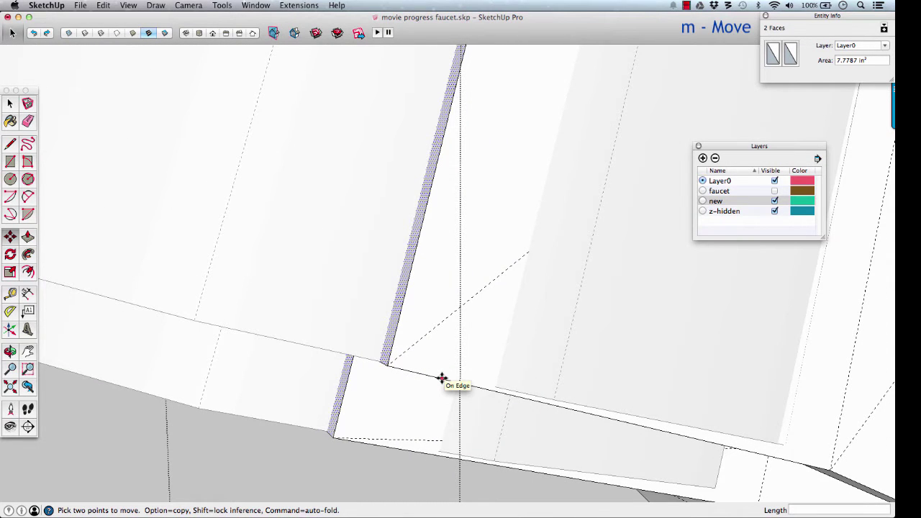
pyautogui.press('shift')
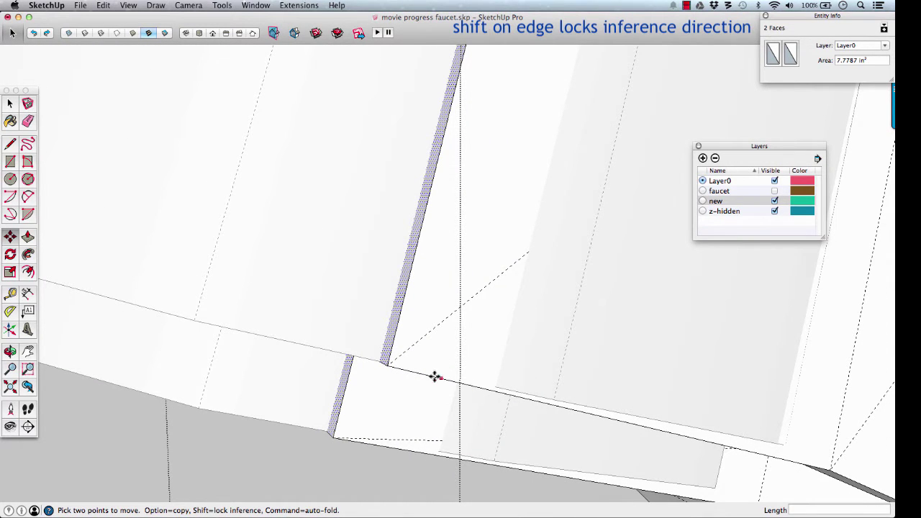
pyautogui.click(389, 367)
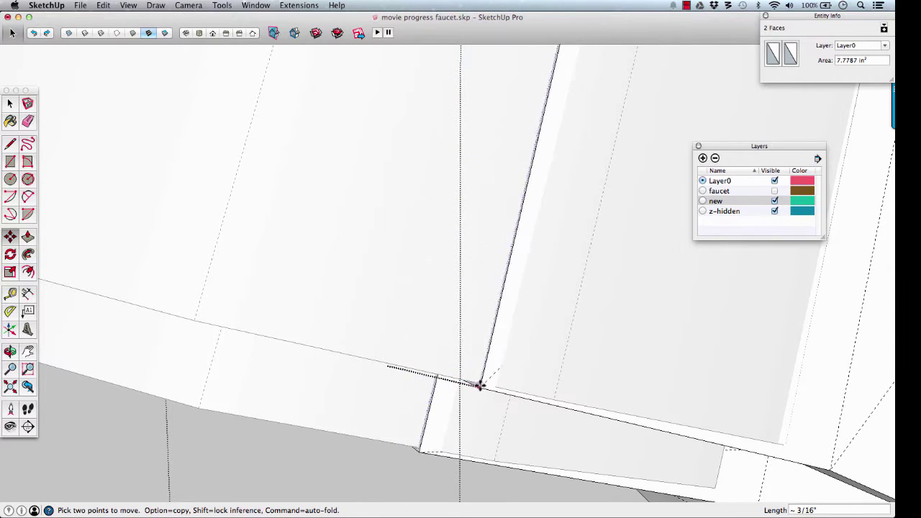
pyautogui.click(495, 389)
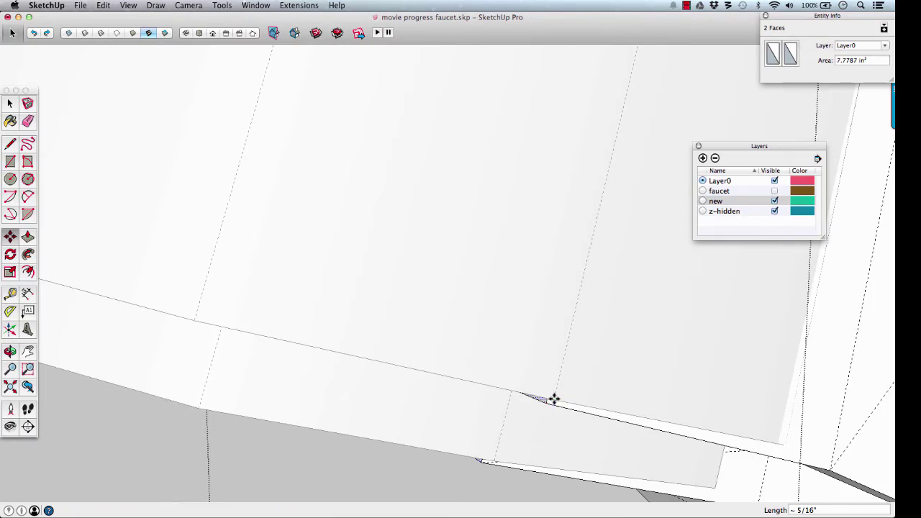
# Select the four lower edges of the body's end cap, including its side ledges, and move them up flush with the spout end's underside.
pyautogui.scroll(-5, 553, 397)
pyautogui.keyDown('shift'); pyautogui.moveTo(553, 397); pyautogui.dragTo(552, 246, button='middle'); pyautogui.keyUp('shift')
pyautogui.press('m')
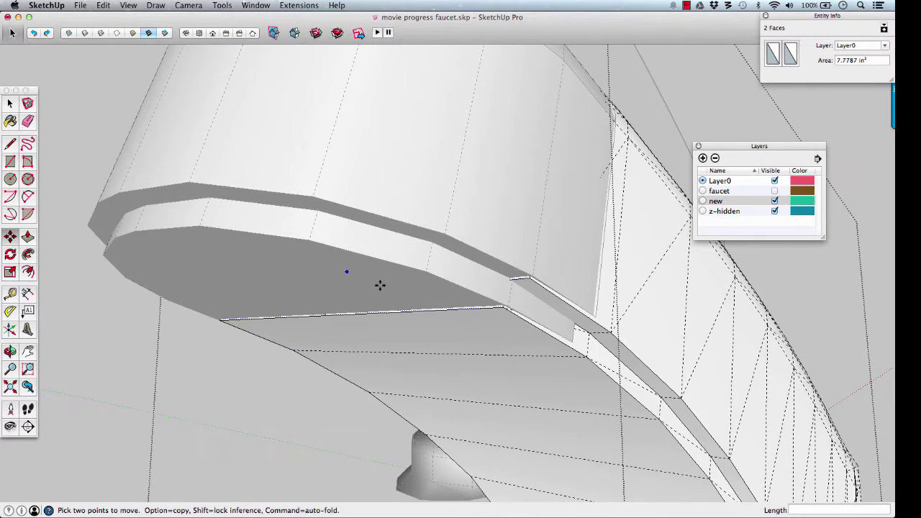
pyautogui.moveTo(529, 349); pyautogui.dragTo(405, 309, button='middle')
pyautogui.scroll(3, 415, 303)
pyautogui.scroll(1, 415, 304)
pyautogui.press('space')
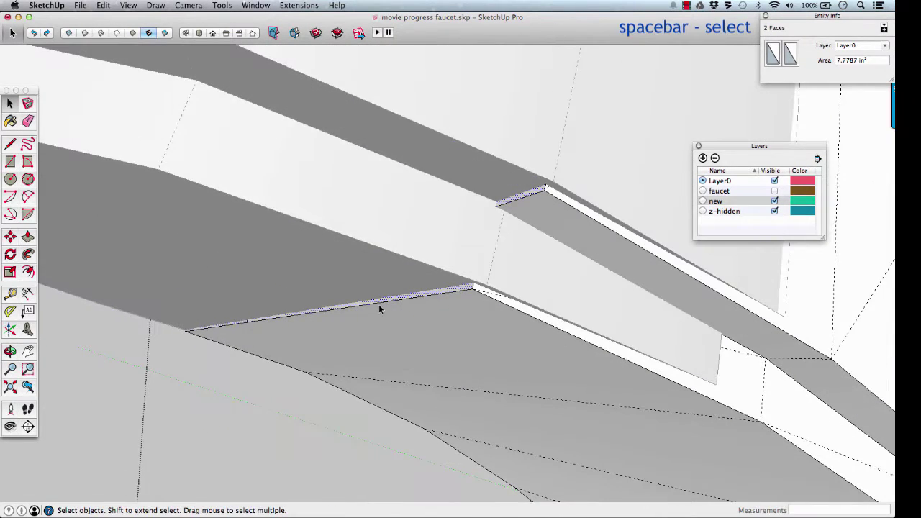
pyautogui.click(381, 306)
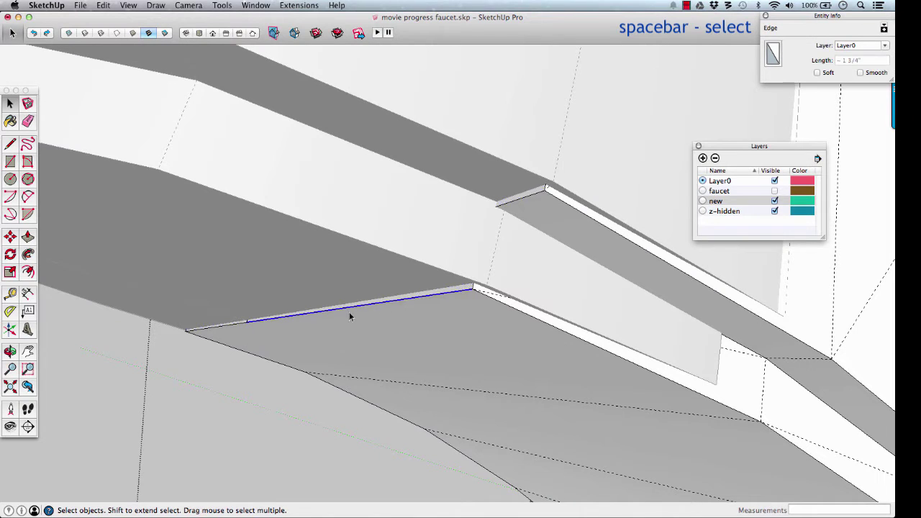
pyautogui.keyDown('shift'); pyautogui.click(214, 331); pyautogui.keyUp('shift')
pyautogui.moveTo(214, 331); pyautogui.dragTo(439, 310, button='middle')
pyautogui.scroll(-5, 469, 281)
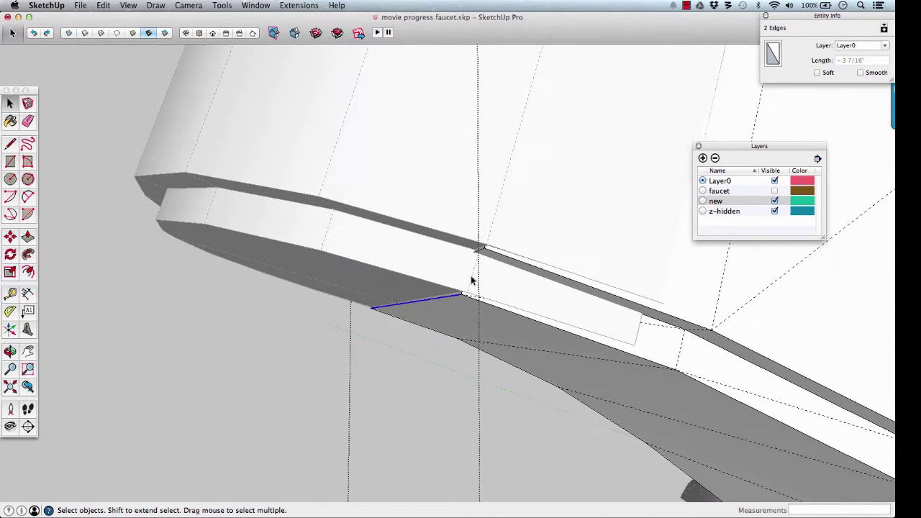
pyautogui.scroll(-2, 481, 254)
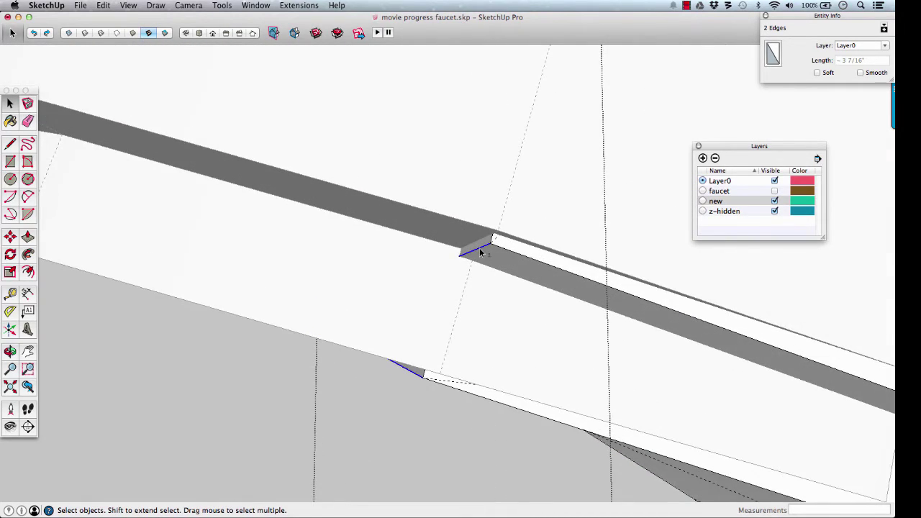
pyautogui.scroll(-5, 431, 286)
pyautogui.moveTo(390, 290); pyautogui.dragTo(428, 294, button='middle')
pyautogui.scroll(3, 308, 283)
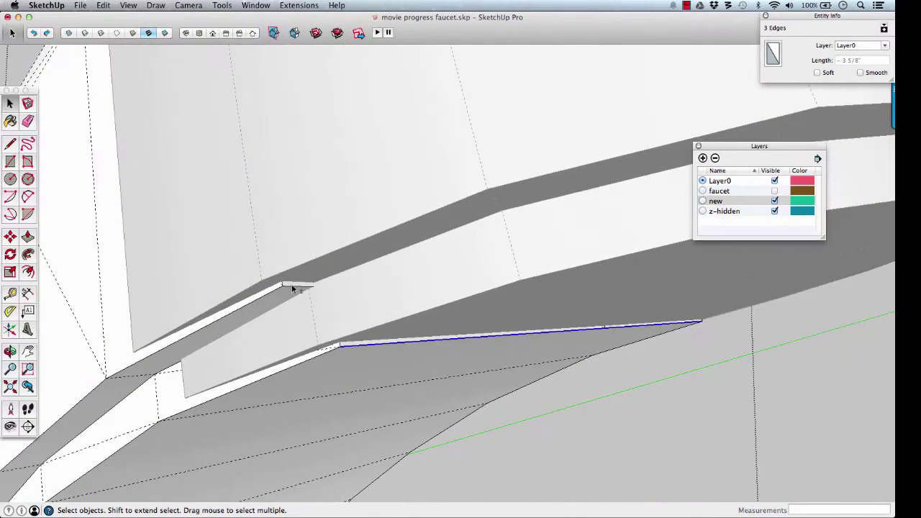
pyautogui.keyDown('shift'); pyautogui.click(291, 285); pyautogui.keyUp('shift')
pyautogui.moveTo(291, 284); pyautogui.dragTo(387, 283, button='middle')
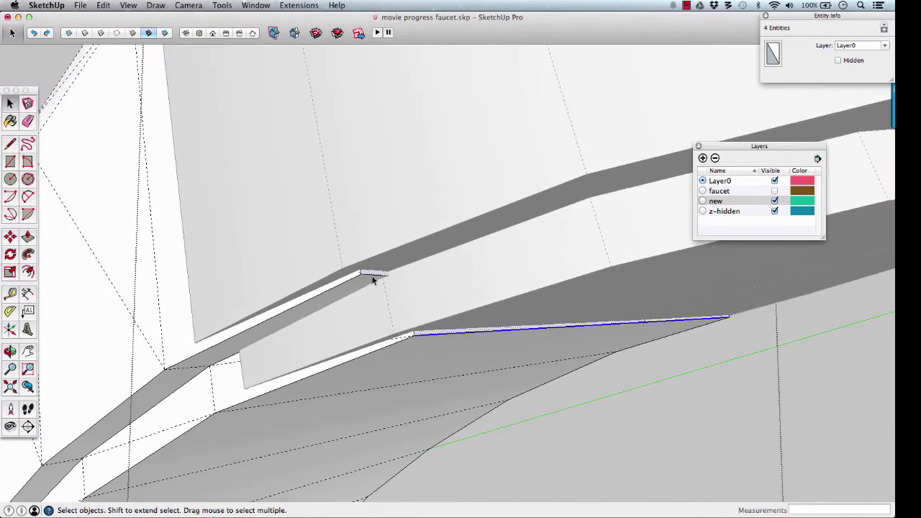
pyautogui.scroll(3, 374, 273)
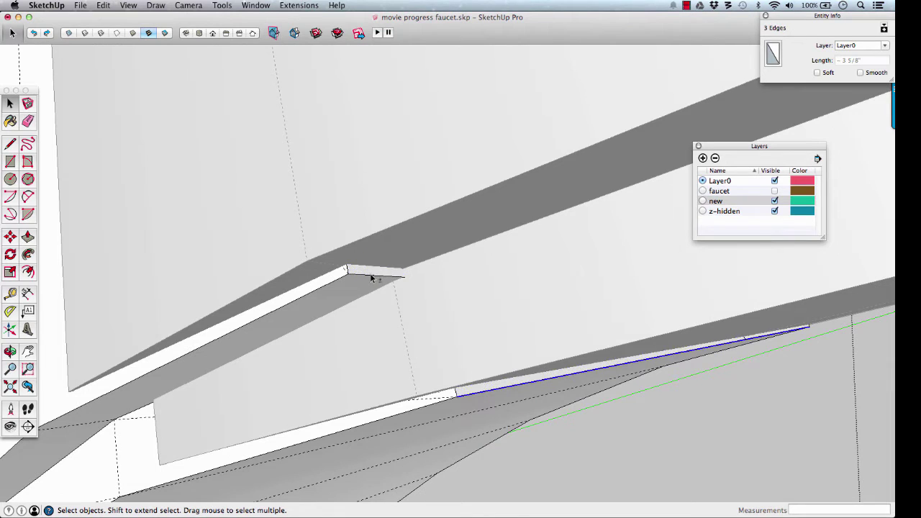
pyautogui.doubleClick(373, 274)
pyautogui.keyDown('shift'); pyautogui.click(373, 275); pyautogui.keyUp('shift')
pyautogui.moveTo(392, 308); pyautogui.dragTo(451, 314, button='middle')
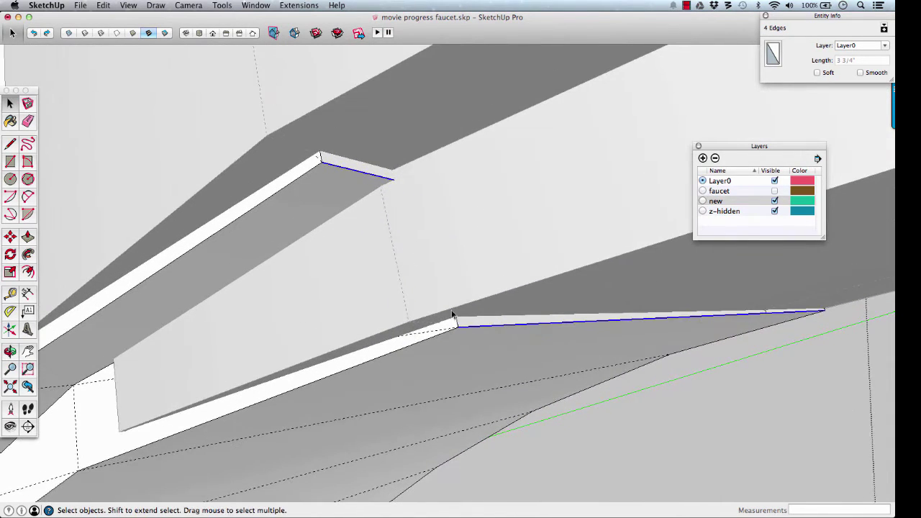
pyautogui.scroll(2, 460, 329)
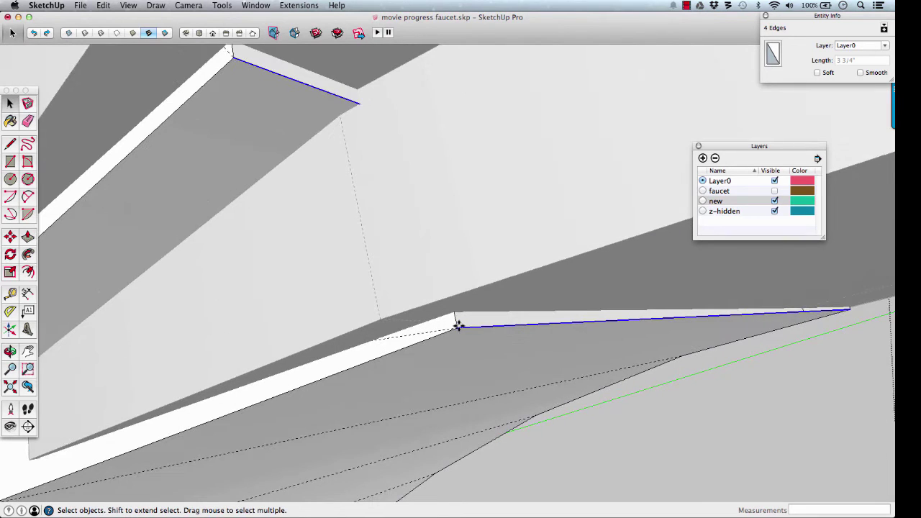
pyautogui.press('m')
pyautogui.click(456, 320)
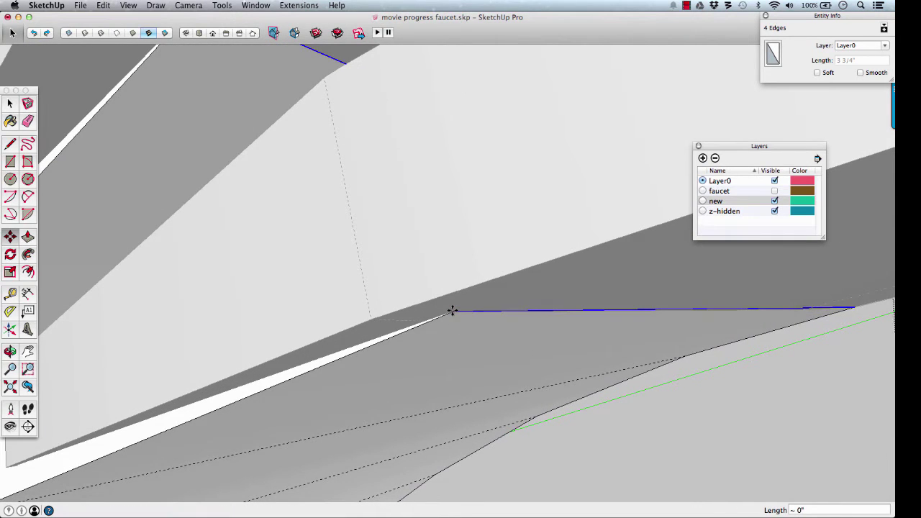
pyautogui.scroll(-2, 452, 310)
pyautogui.moveTo(452, 311); pyautogui.dragTo(572, 328, button='middle')
pyautogui.scroll(3, 527, 298)
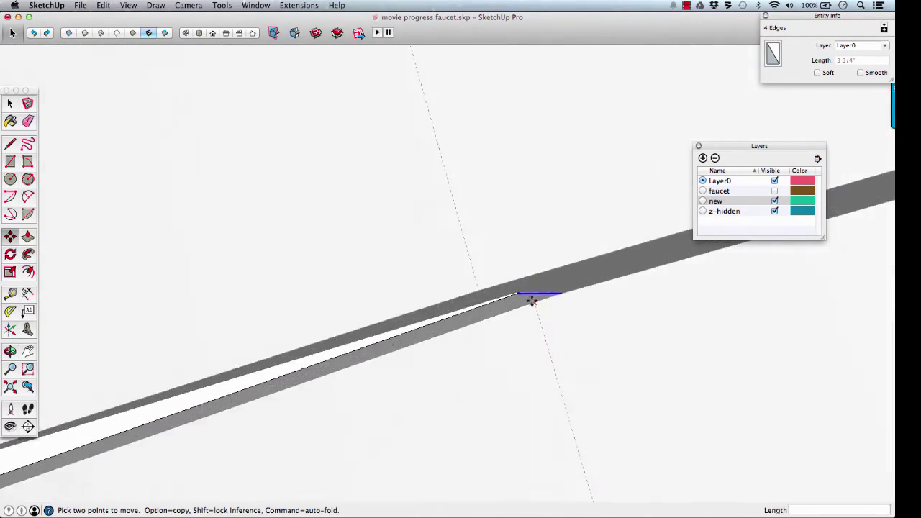
pyautogui.moveTo(530, 300); pyautogui.dragTo(497, 370, button='middle')
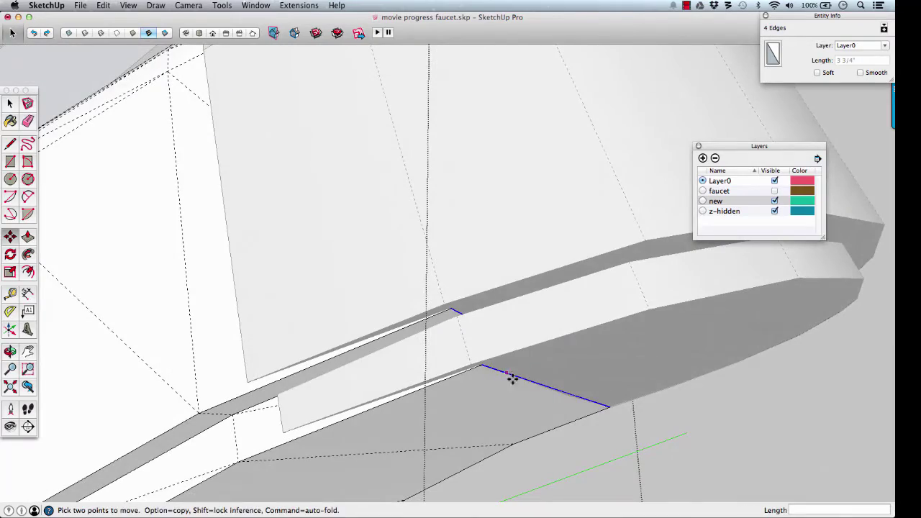
# Inspect the joint between the body's end cap and the spout end from below and above, with hidden geometry off and on.
pyautogui.press('space')
pyautogui.click(649, 412)
pyautogui.click(541, 312)
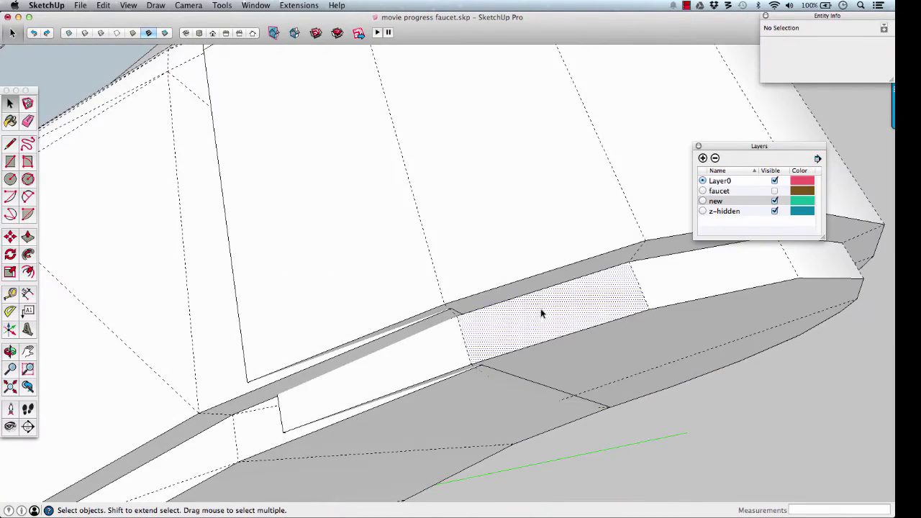
pyautogui.moveTo(540, 312); pyautogui.dragTo(438, 309, button='middle')
pyautogui.scroll(3, 435, 317)
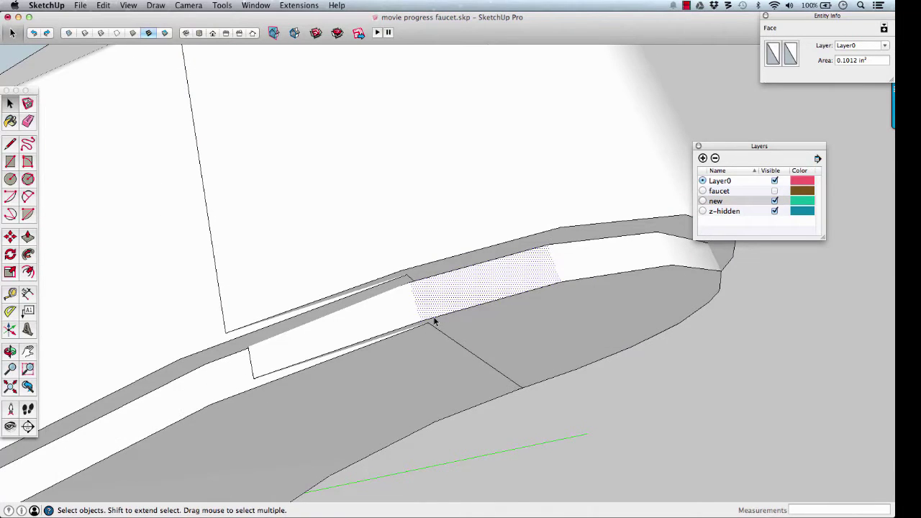
pyautogui.hotkey('shift', 'h')
pyautogui.scroll(3, 428, 322)
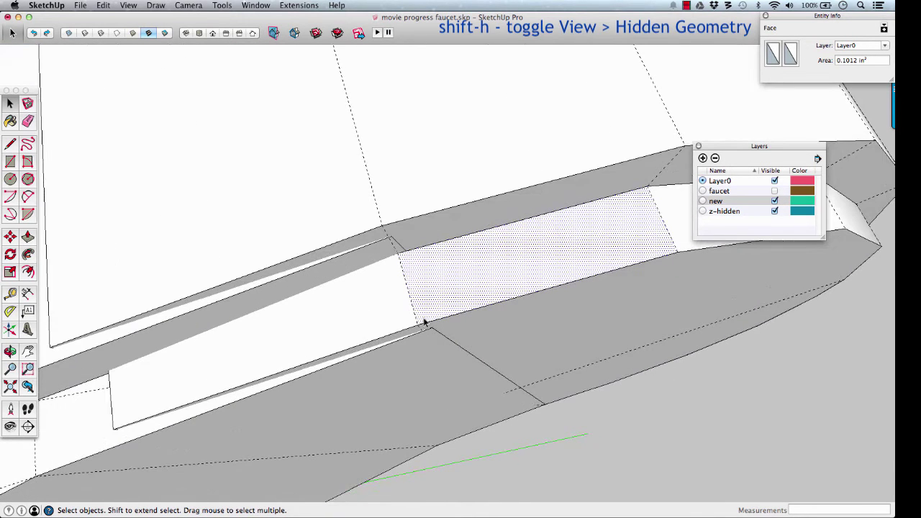
pyautogui.press('m')
pyautogui.press('Escape')
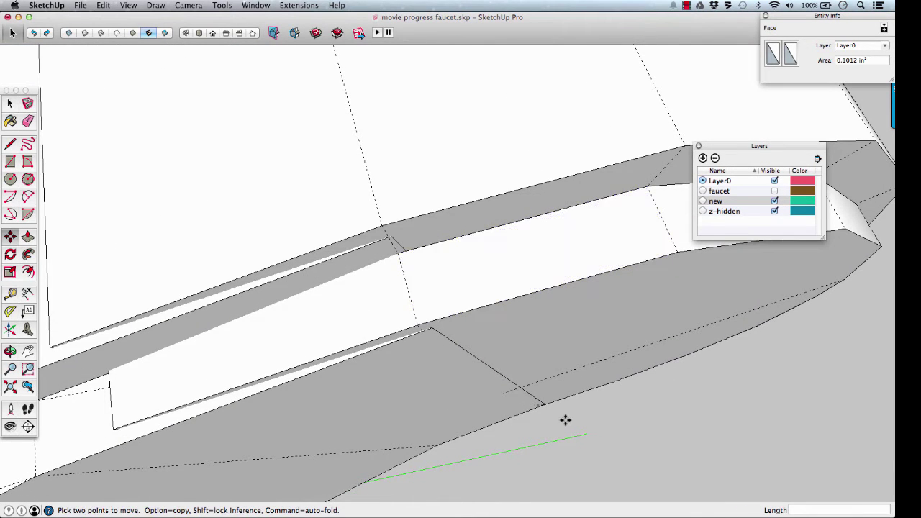
pyautogui.scroll(-5, 569, 415)
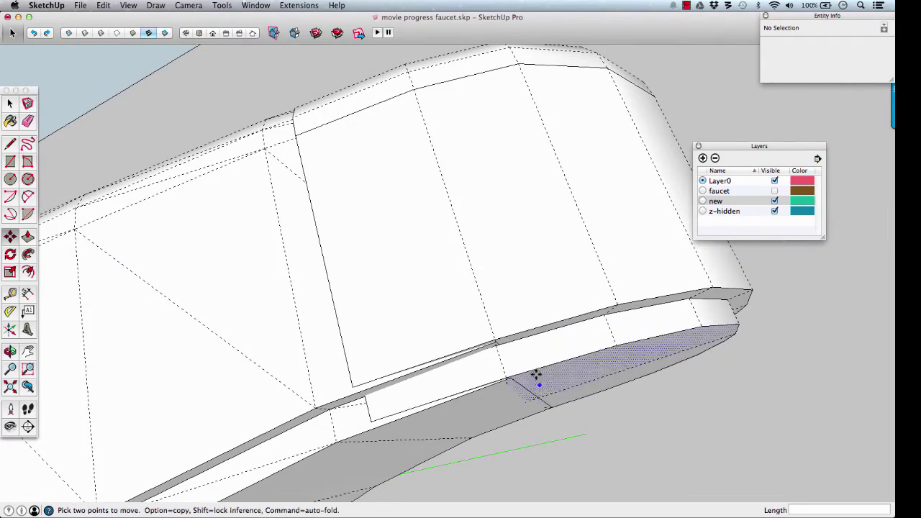
pyautogui.moveTo(419, 179); pyautogui.dragTo(575, 353, button='middle')
pyautogui.moveTo(466, 297); pyautogui.dragTo(528, 225, button='middle')
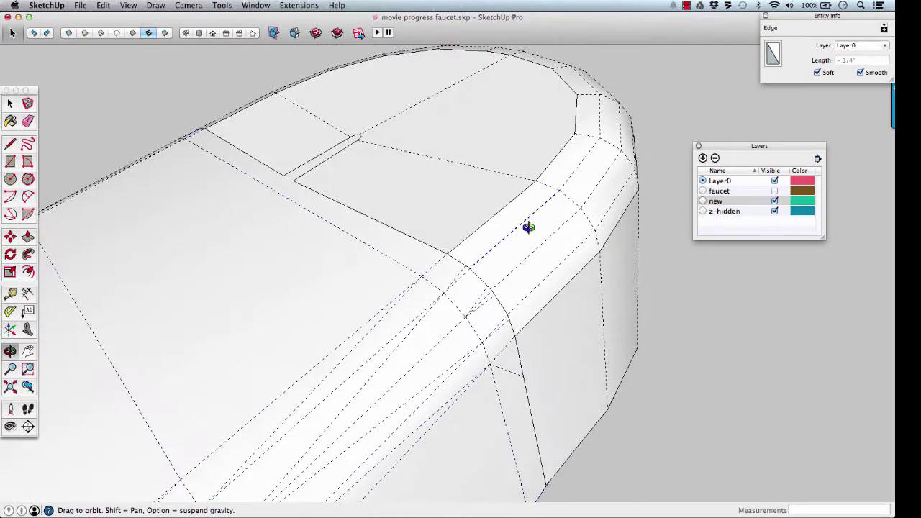
pyautogui.moveTo(435, 267)
pyautogui.mouseDown(button='middle')
pyautogui.moveTo(528, 324)
pyautogui.moveTo(441, 255)
pyautogui.mouseUp(button='middle')
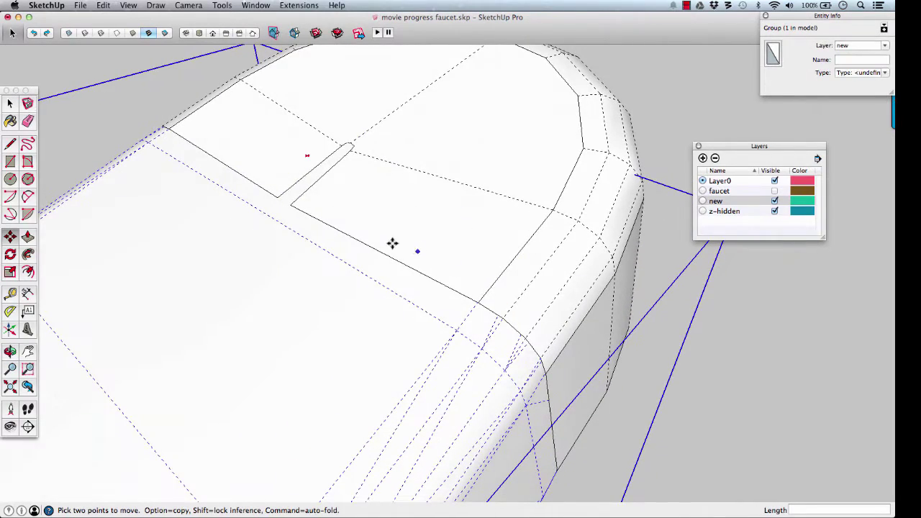
pyautogui.moveTo(330, 214); pyautogui.dragTo(436, 193, button='middle')
pyautogui.press('space')
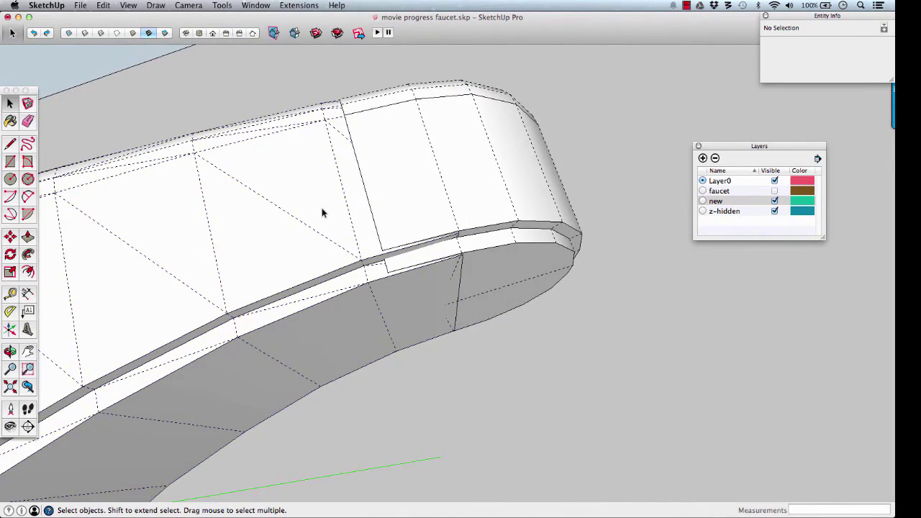
# Select all connected geometry of the spout end and move it away from the faucet body along the red axis.
pyautogui.moveTo(434, 216); pyautogui.dragTo(543, 308, button='middle')
pyautogui.moveTo(430, 201); pyautogui.dragTo(436, 292, button='middle')
pyautogui.tripleClick(436, 291)
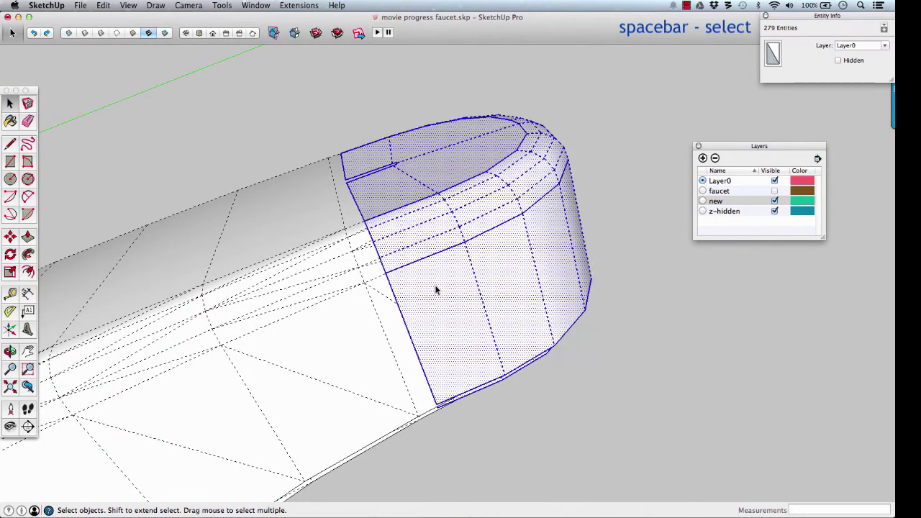
pyautogui.press('m')
pyautogui.click(435, 292)
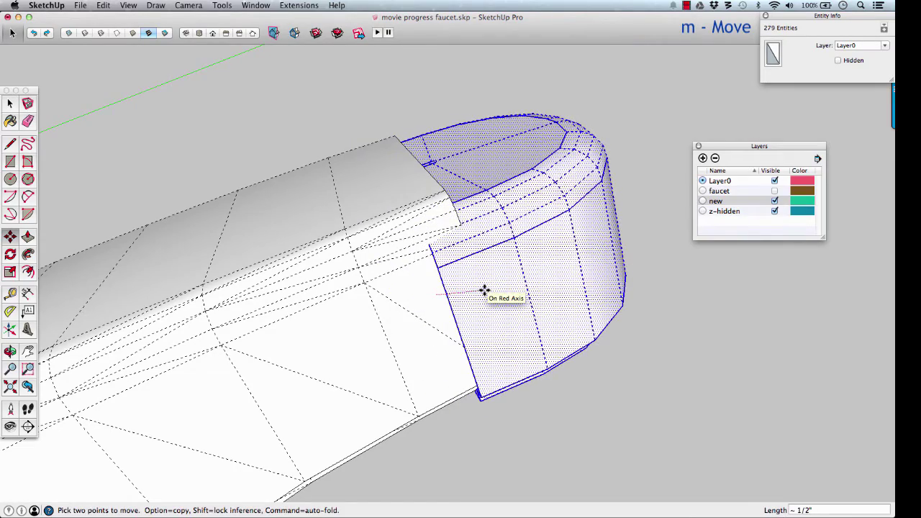
pyautogui.click(529, 289)
pyautogui.moveTo(528, 289); pyautogui.dragTo(432, 298, button='middle')
# Erase the spout end's rearmost segment, including its top, side and underside edges, back to the segment line.
pyautogui.press('e')
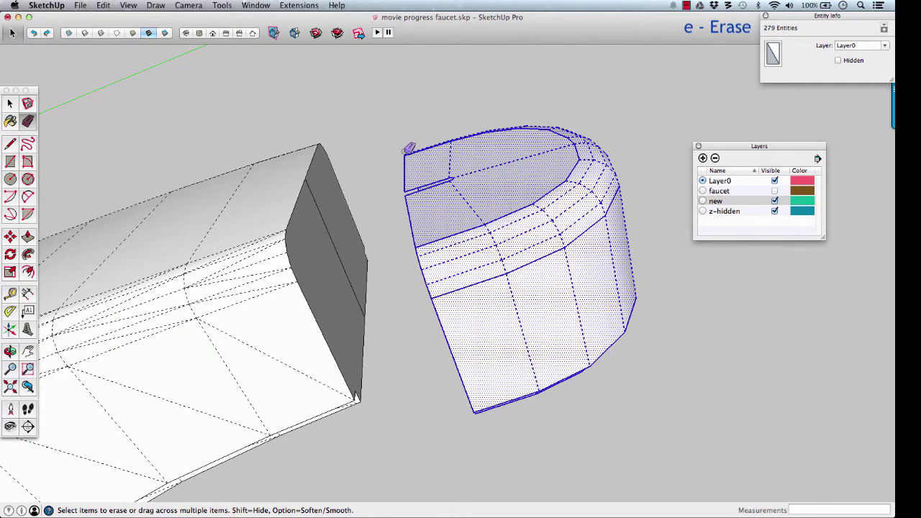
pyautogui.moveTo(408, 148); pyautogui.dragTo(410, 168)
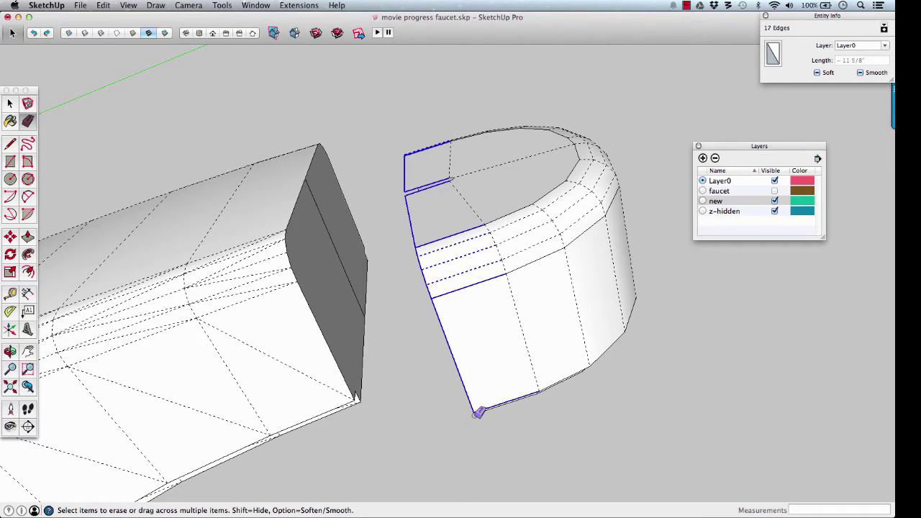
pyautogui.moveTo(478, 412); pyautogui.dragTo(485, 415)
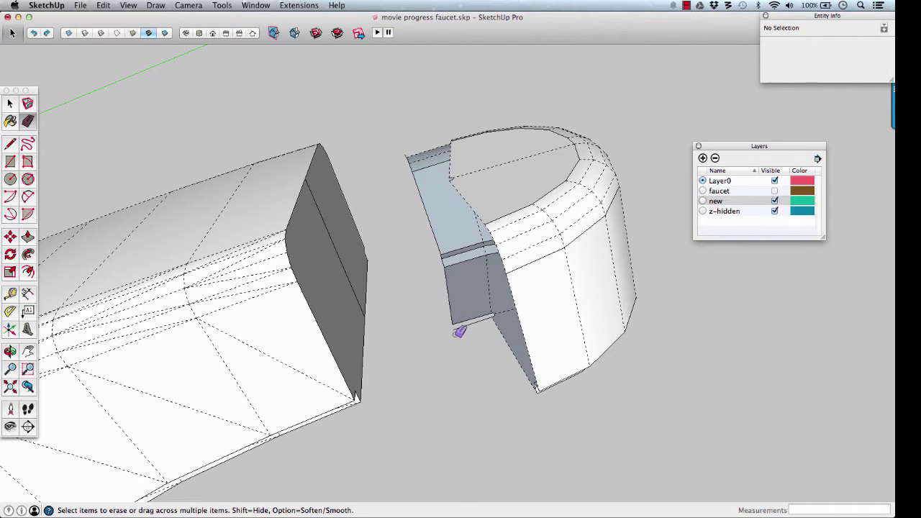
pyautogui.moveTo(459, 332); pyautogui.dragTo(459, 327)
pyautogui.moveTo(450, 296)
pyautogui.mouseDown()
pyautogui.moveTo(444, 238)
pyautogui.moveTo(432, 231)
pyautogui.mouseUp()
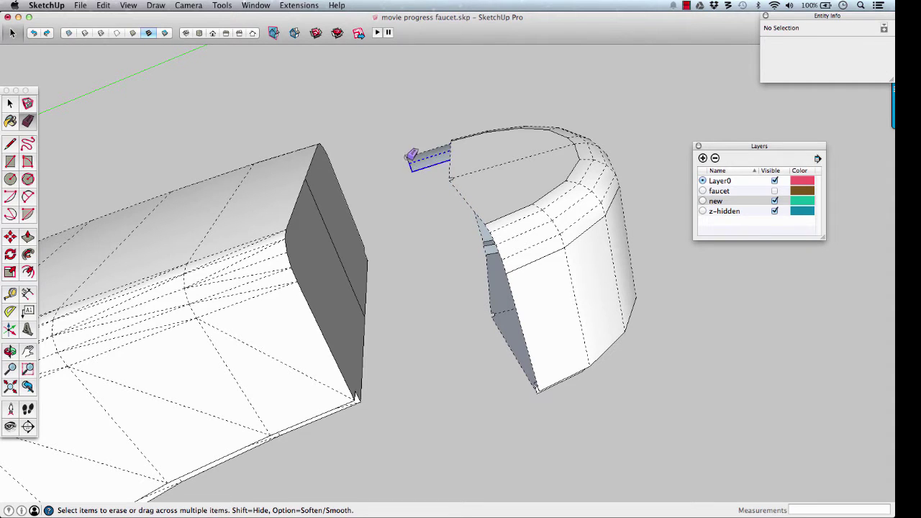
pyautogui.moveTo(411, 155); pyautogui.dragTo(440, 181)
# Select the whole trimmed spout end and move it 2" back along the red axis against the faucet body.
pyautogui.moveTo(440, 180)
pyautogui.mouseDown(button='middle')
pyautogui.moveTo(573, 148)
pyautogui.moveTo(579, 157)
pyautogui.moveTo(539, 161)
pyautogui.mouseUp(button='middle')
pyautogui.press('space')
pyautogui.tripleClick(524, 178)
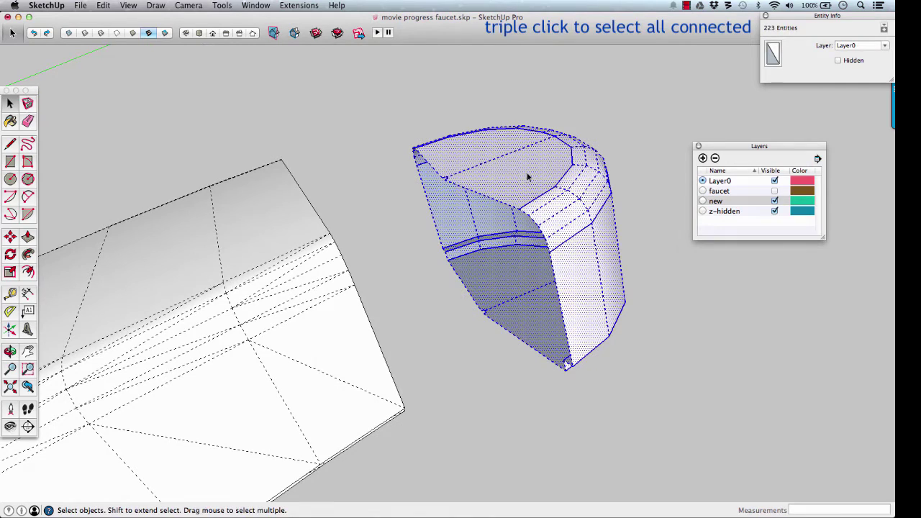
pyautogui.press('m')
pyautogui.click(526, 167)
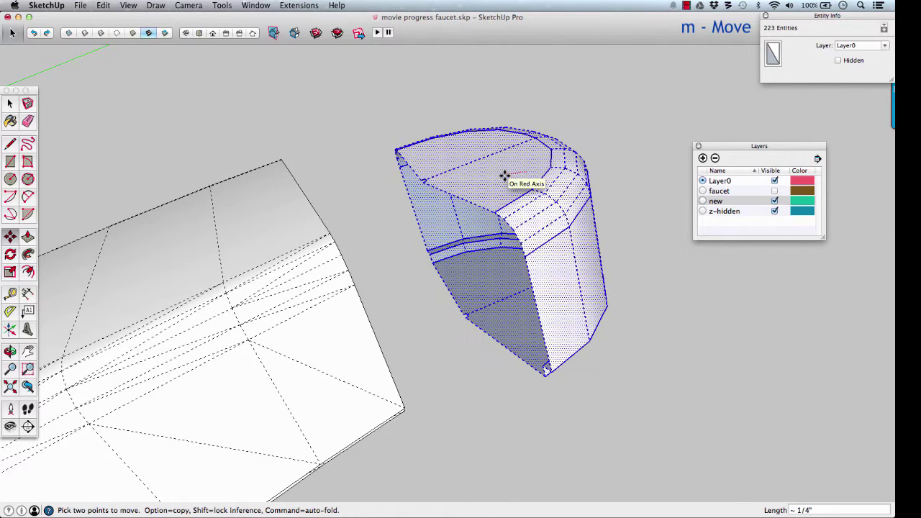
pyautogui.press('Return')
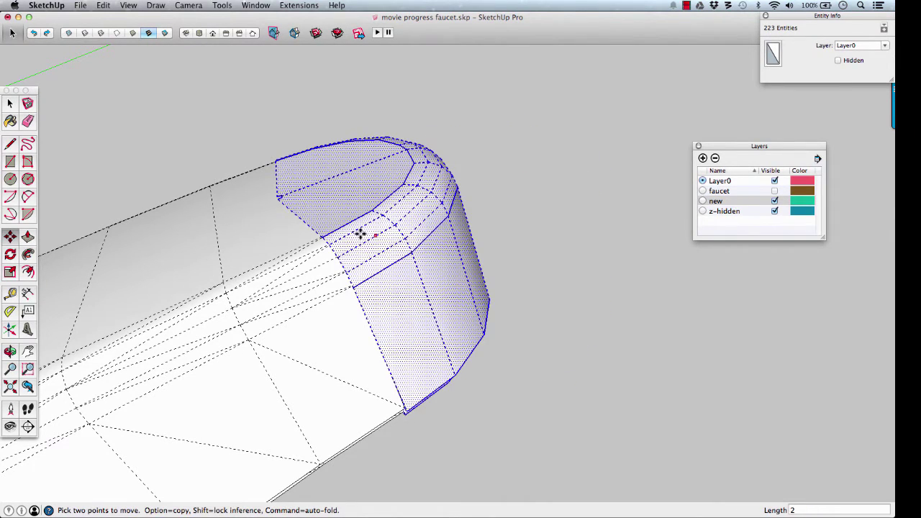
# Clear the selection and move the spout end's top corner vertex about 1/16" onto the body's matching corner.
pyautogui.moveTo(360, 232); pyautogui.dragTo(418, 261, button='middle')
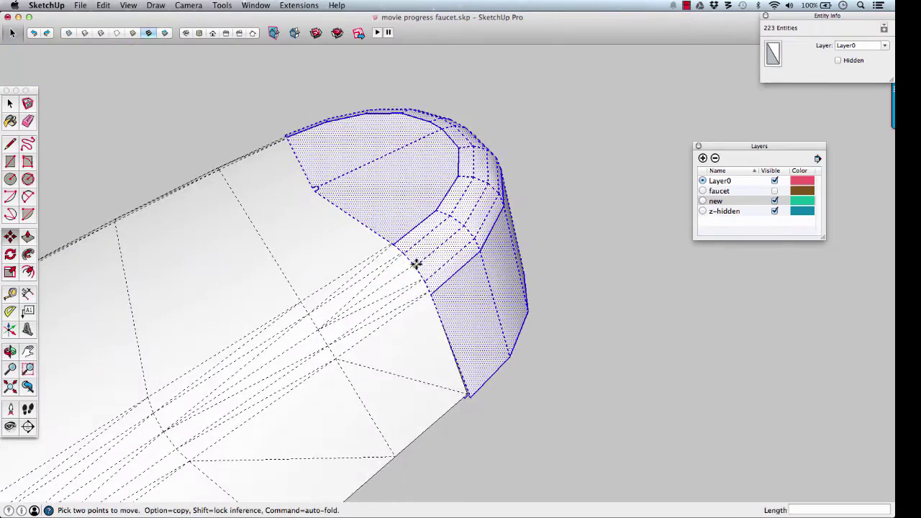
pyautogui.scroll(5, 405, 253)
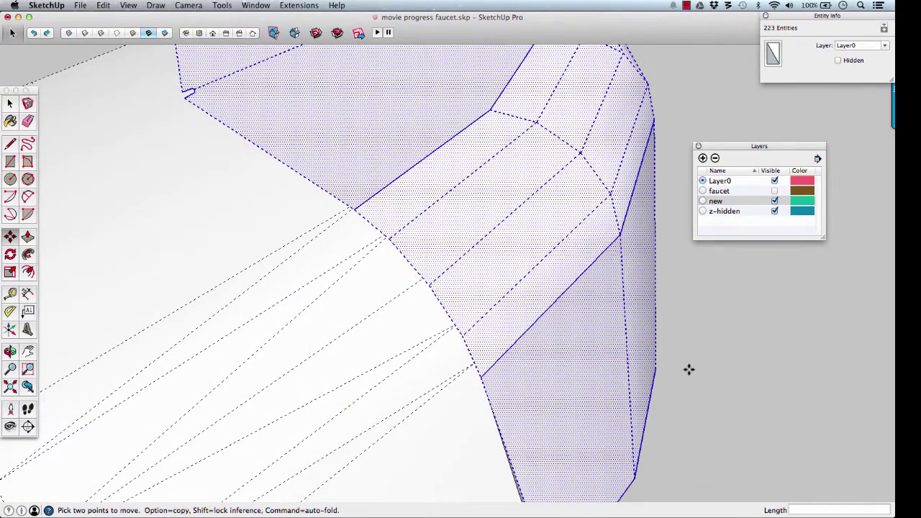
pyautogui.press('shift+super+a')
pyautogui.moveTo(366, 208); pyautogui.dragTo(410, 257, button='middle')
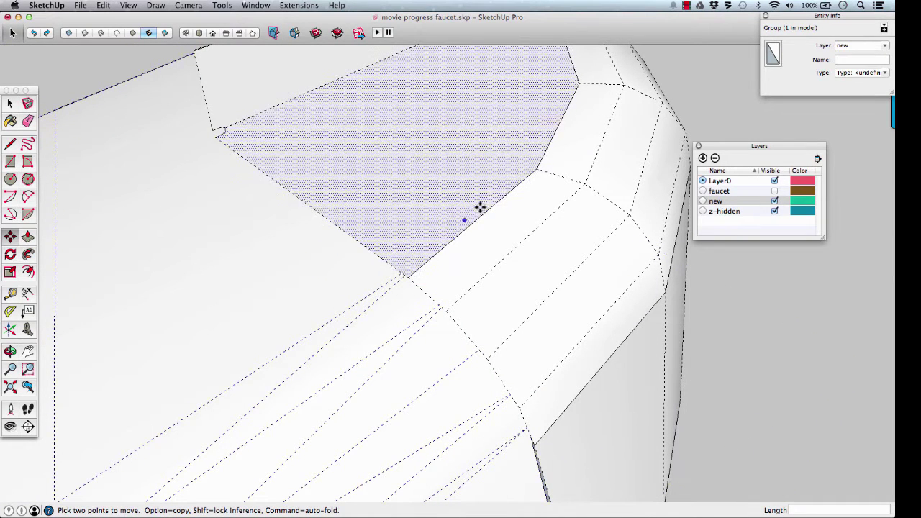
pyautogui.press('m')
pyautogui.click(409, 276)
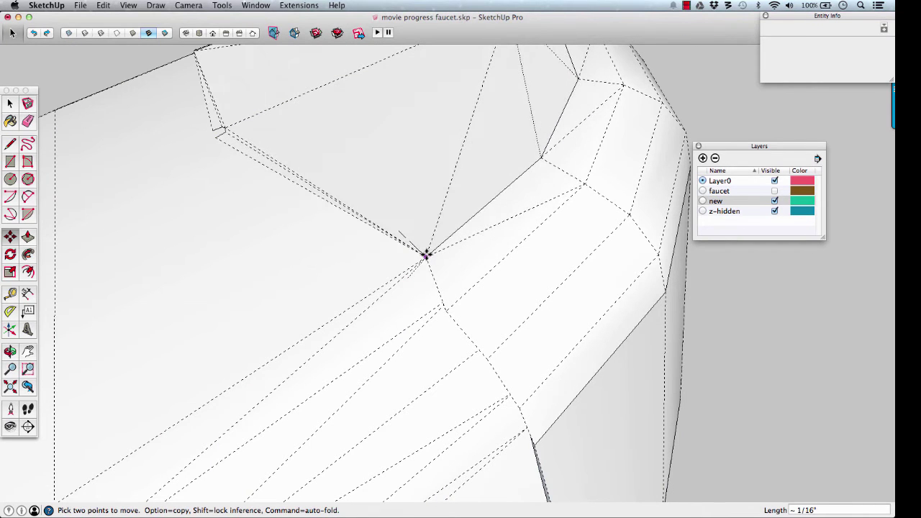
pyautogui.click(425, 255)
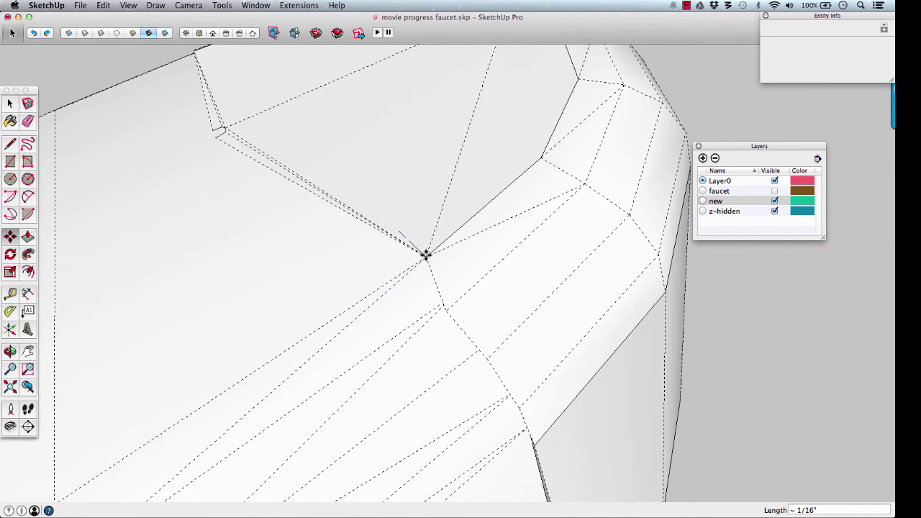
# Move the second and third vertices of the spout end's rounded corner onto the body's matching endpoints, checking alignment in X-ray mode.
pyautogui.press('m')
pyautogui.click(448, 311)
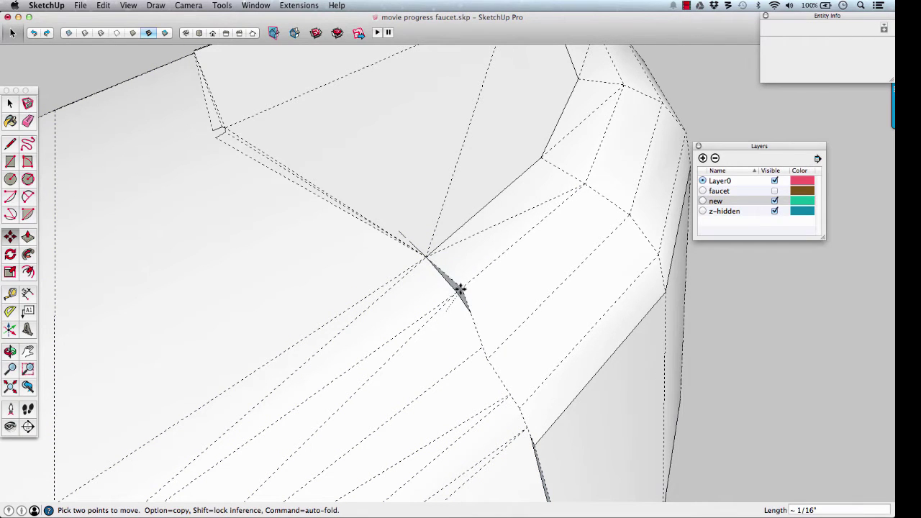
pyautogui.press('x')
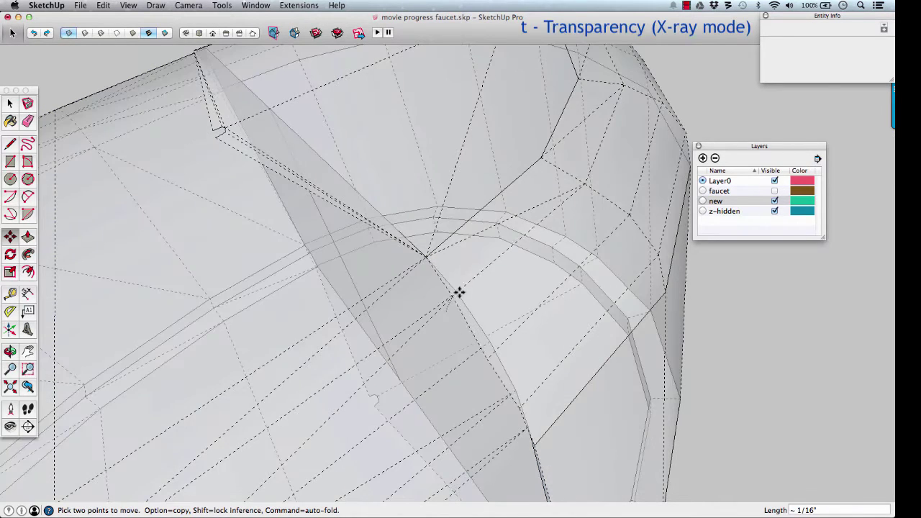
pyautogui.moveTo(450, 292); pyautogui.dragTo(496, 305, button='middle')
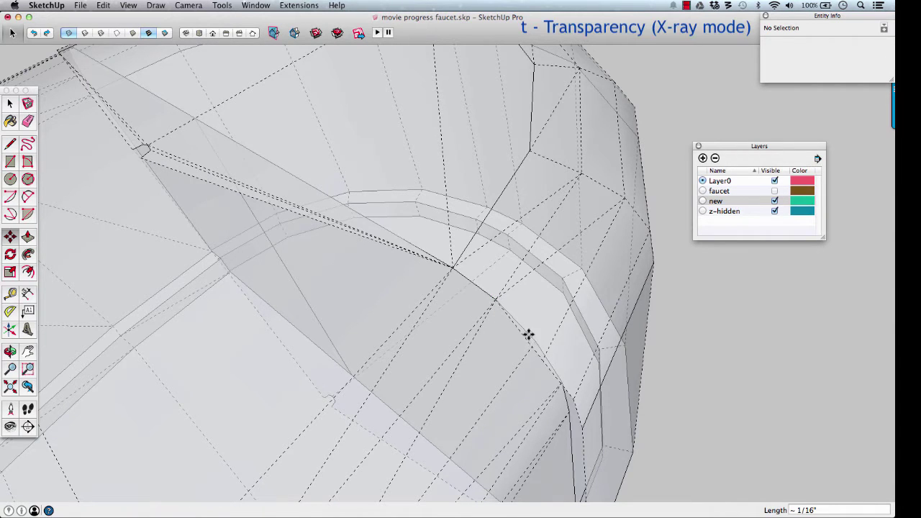
pyautogui.press('t')
pyautogui.press('m')
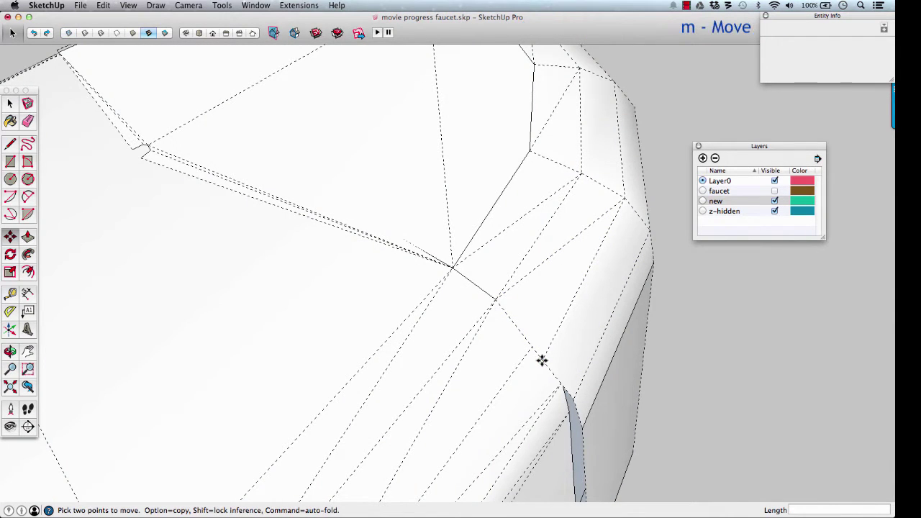
pyautogui.click(535, 342)
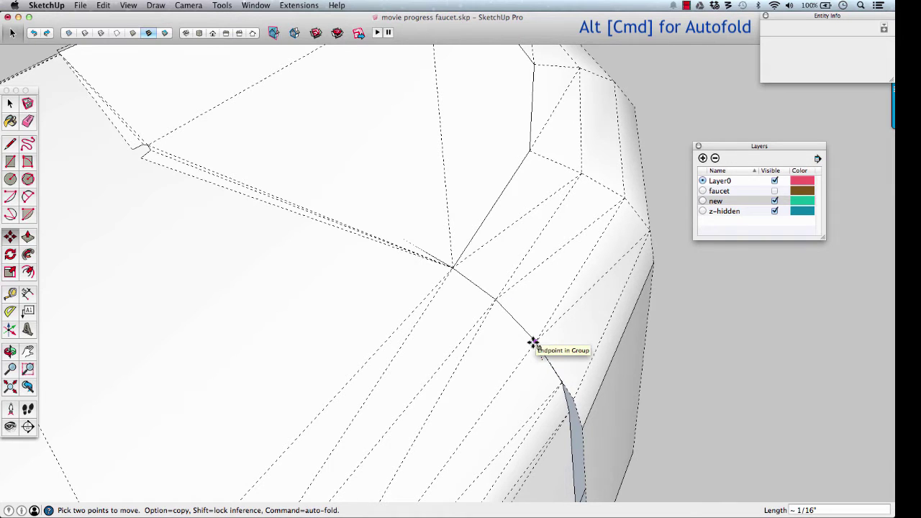
# Move the last two vertices of the spout end's rounded corner onto the body's matching endpoints, using autofold.
pyautogui.moveTo(573, 368); pyautogui.dragTo(489, 249, button='middle')
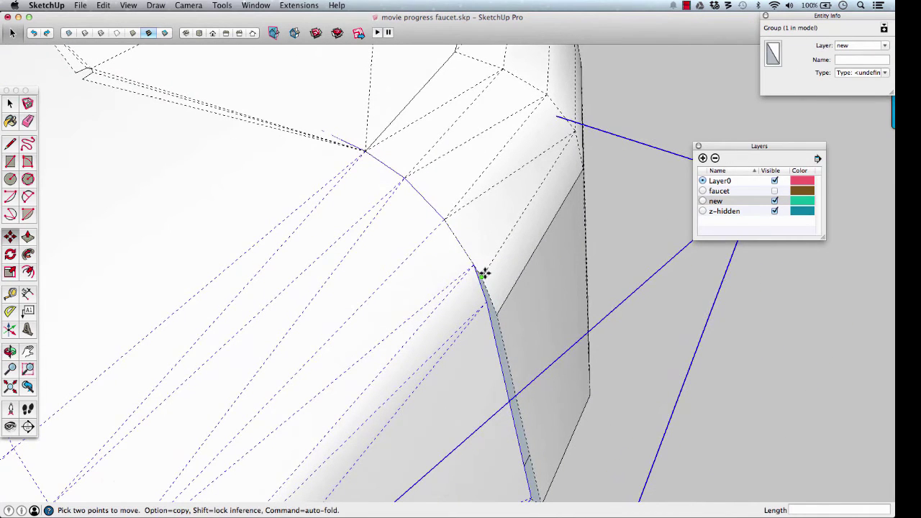
pyautogui.click(481, 275)
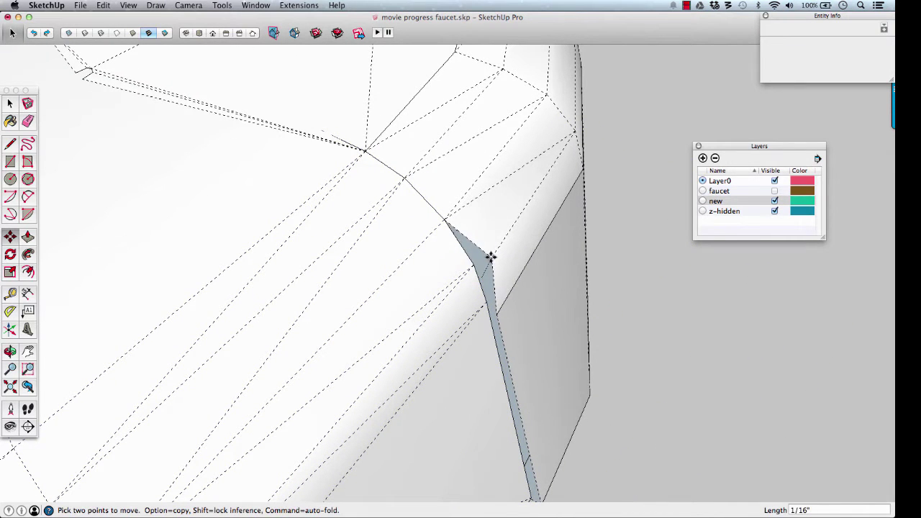
pyautogui.click(490, 257)
pyautogui.click(475, 268)
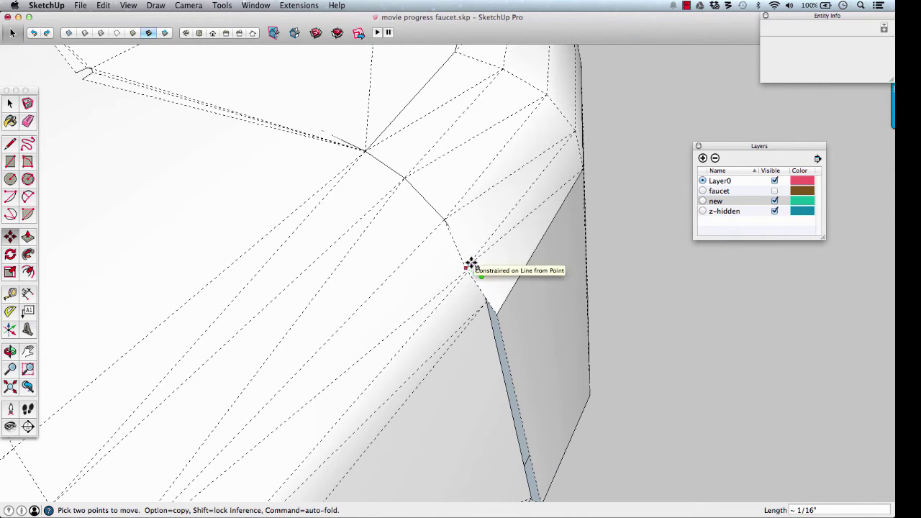
pyautogui.click(473, 262)
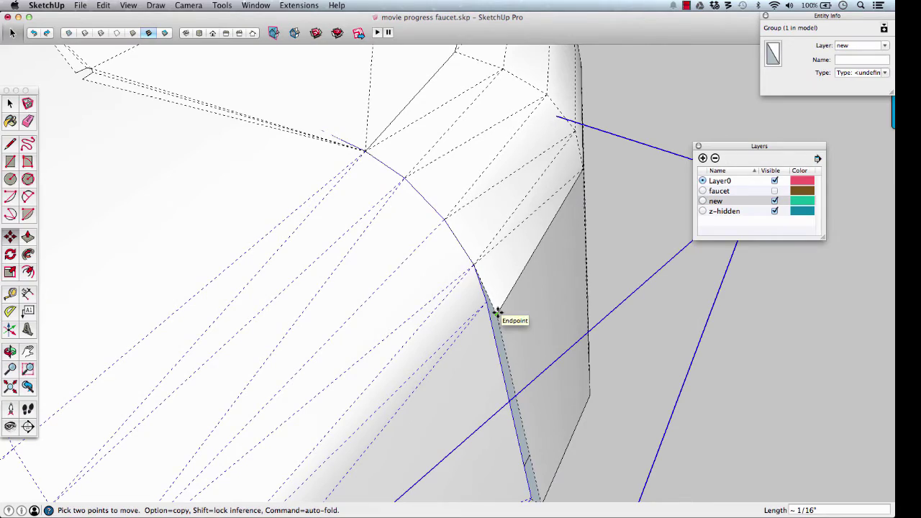
pyautogui.click(496, 313)
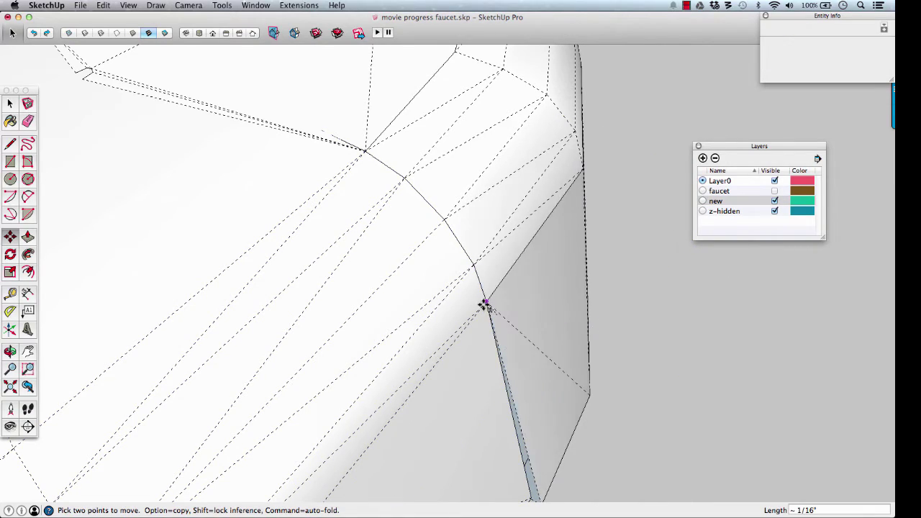
pyautogui.click(487, 299)
# Move the lower vertex of the spout end's upper side face about 1/16" onto the body's lower side corner.
pyautogui.moveTo(510, 339); pyautogui.dragTo(539, 210, button='middle')
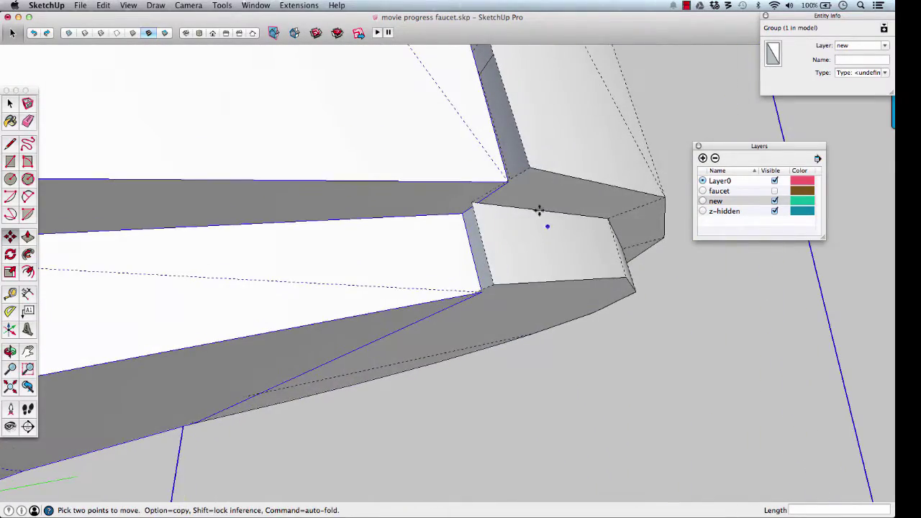
pyautogui.click(529, 166)
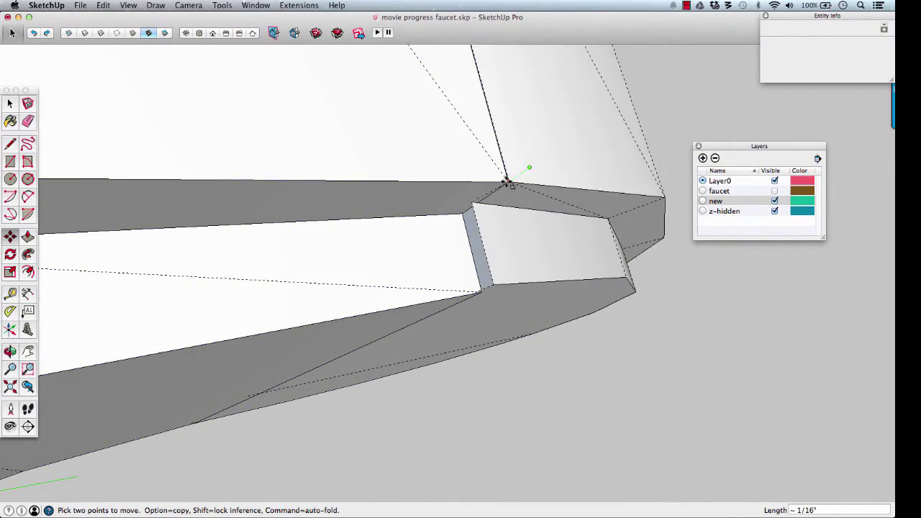
pyautogui.scroll(3, 506, 181)
pyautogui.click(506, 180)
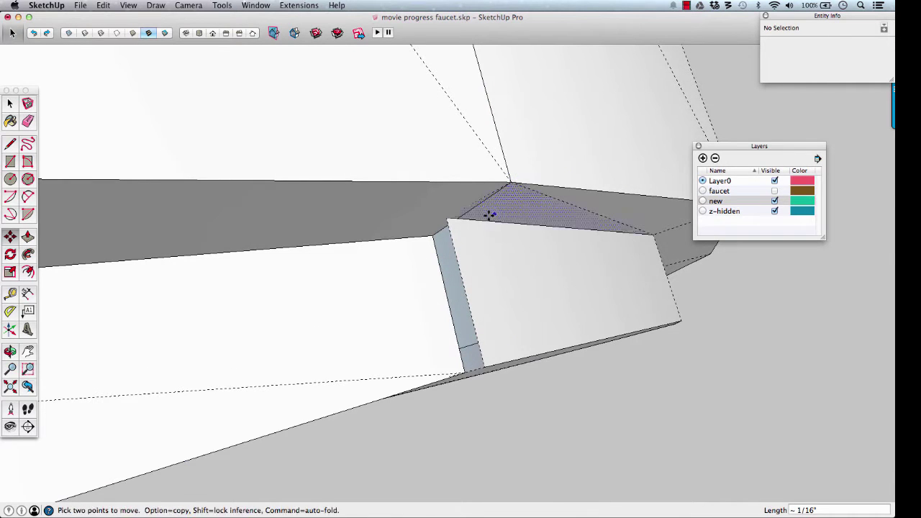
# Move the spout end's two remaining lower rim corner vertices about 1/16" onto the body's matching corners.
pyautogui.click(447, 217)
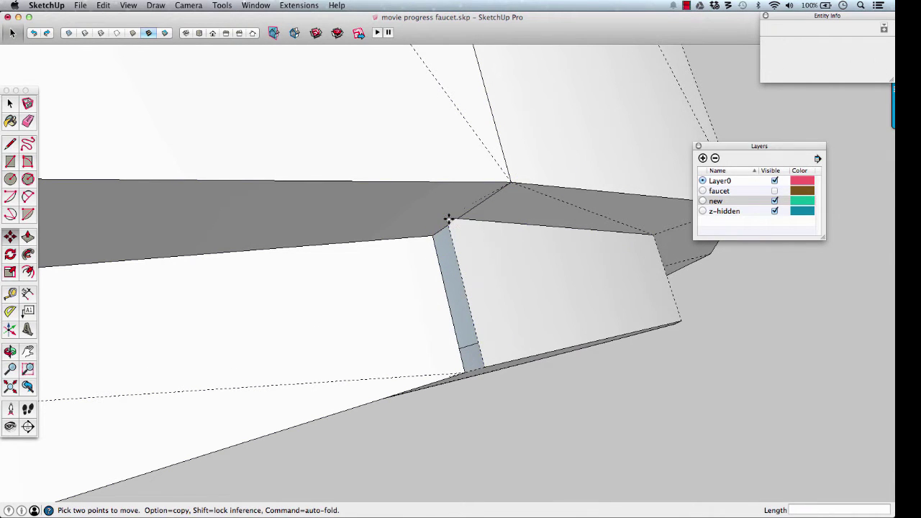
pyautogui.click(432, 235)
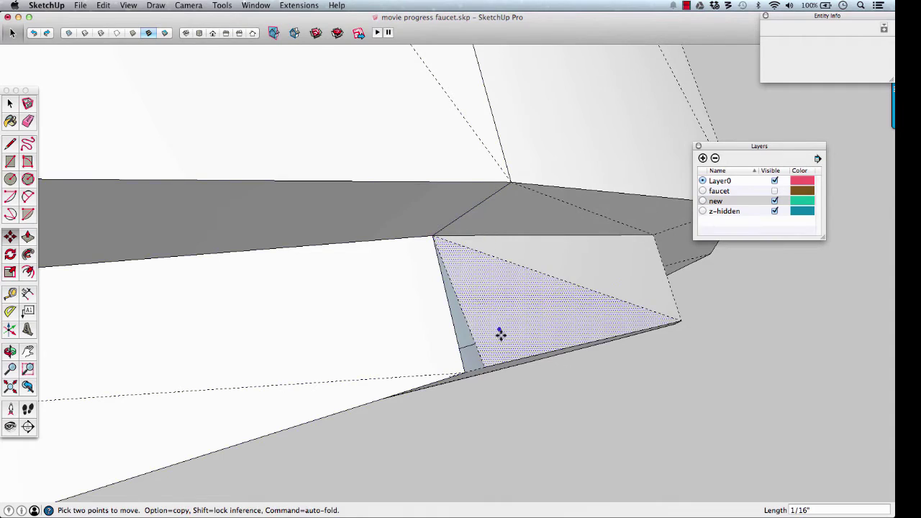
pyautogui.moveTo(497, 331); pyautogui.dragTo(489, 273, button='middle')
pyautogui.click(496, 323)
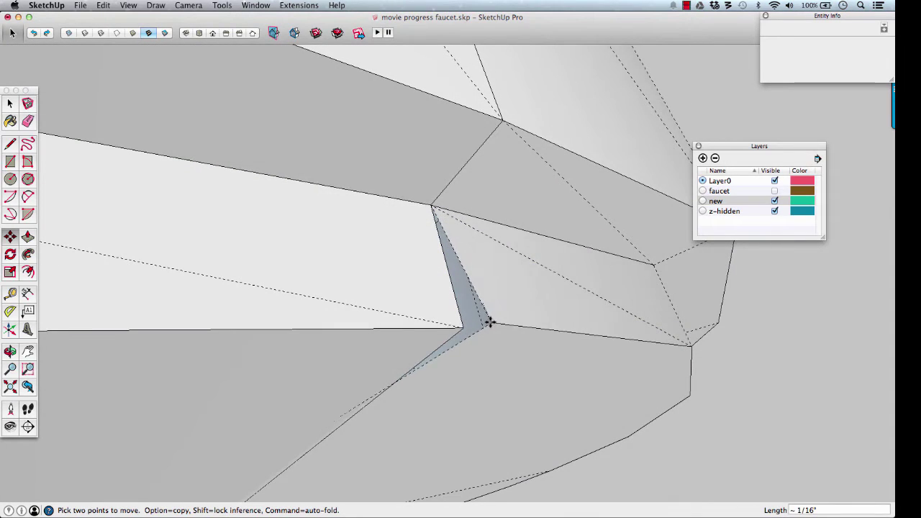
pyautogui.click(461, 326)
# On the spout's opposite side, move the first two rounded corner vertices of the spout end 1/16" onto the body's endpoints, checking in X-ray mode.
pyautogui.scroll(-5, 461, 326)
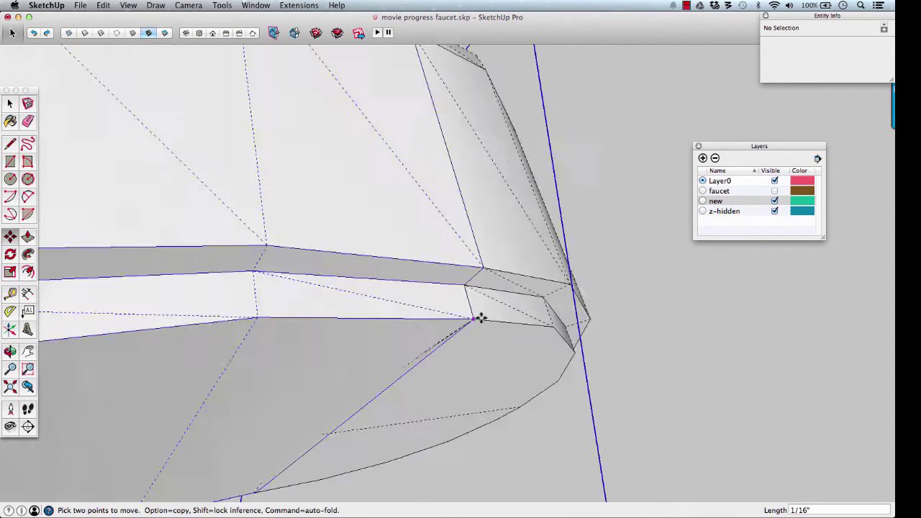
pyautogui.moveTo(479, 318); pyautogui.dragTo(415, 318, button='middle')
pyautogui.scroll(-5, 504, 252)
pyautogui.moveTo(503, 253); pyautogui.dragTo(274, 305, button='middle')
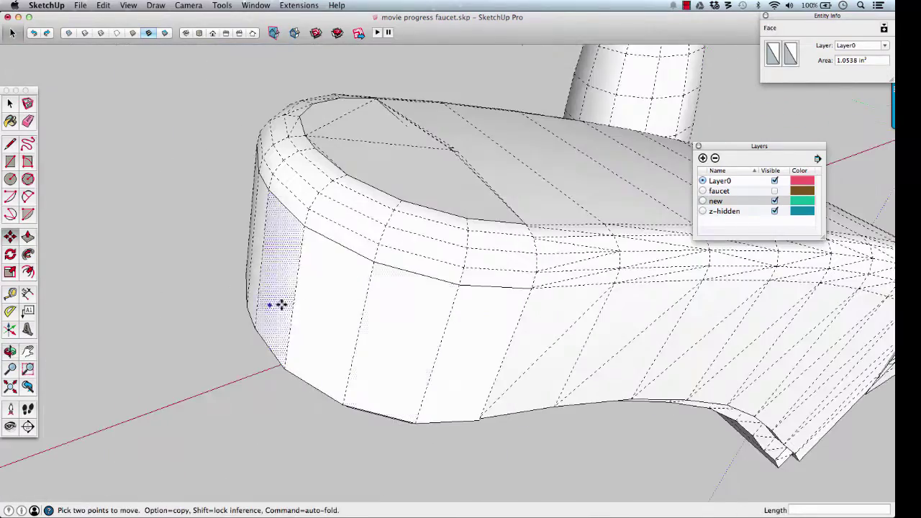
pyautogui.scroll(5, 425, 239)
pyautogui.scroll(5, 426, 240)
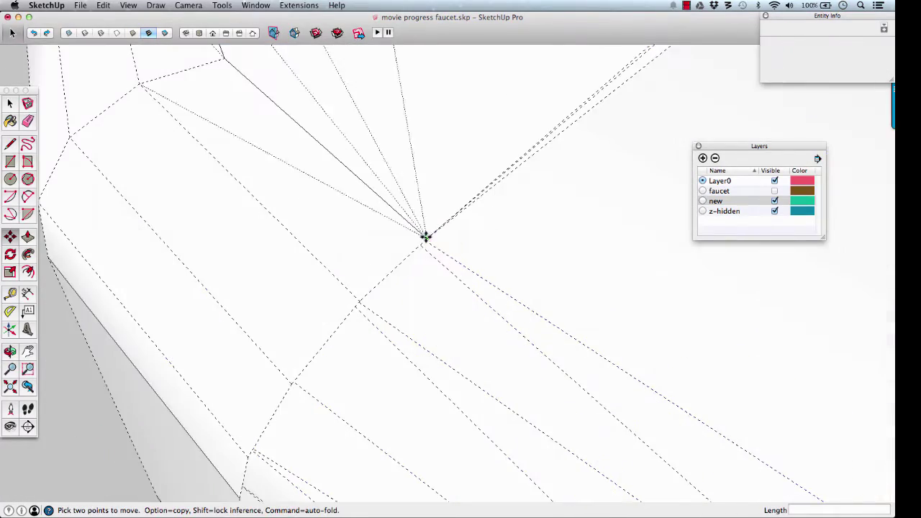
pyautogui.click(426, 238)
pyautogui.press('x')
pyautogui.click(386, 215)
pyautogui.press('x')
pyautogui.click(360, 300)
pyautogui.click(329, 278)
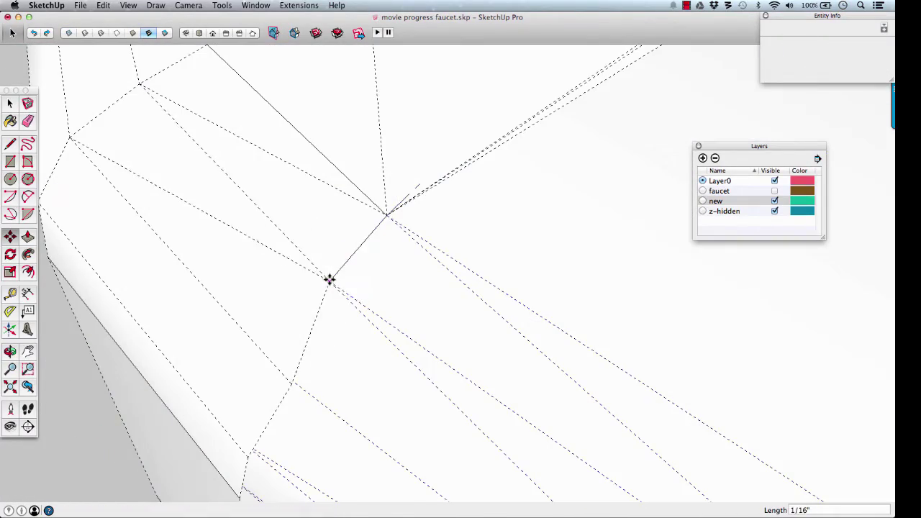
# Move the next two vertices down that rounded corner onto the body's matching endpoints, using X-ray mode to check alignment.
pyautogui.moveTo(274, 366); pyautogui.dragTo(316, 266, button='middle')
pyautogui.click(317, 265)
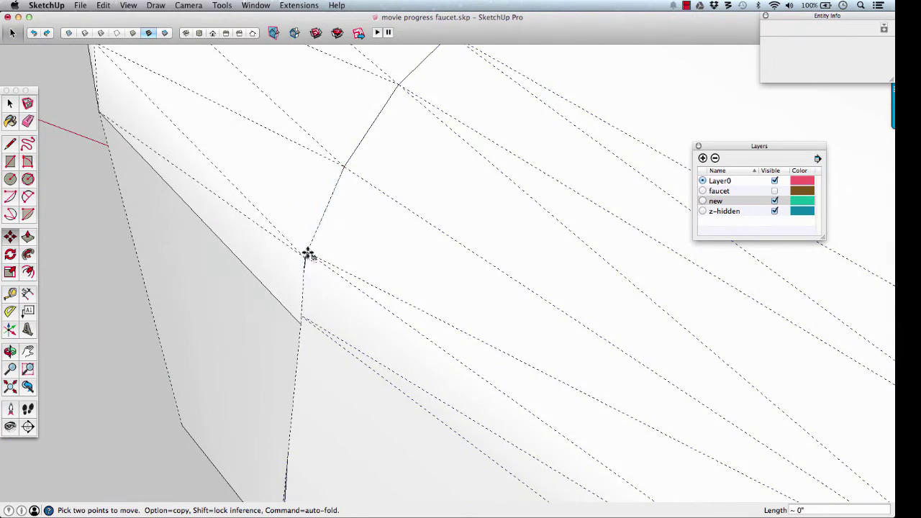
pyautogui.press('x')
pyautogui.click(307, 255)
pyautogui.press('x')
pyautogui.click(301, 323)
pyautogui.press('x')
pyautogui.click(298, 312)
pyautogui.press('x')
# Move the remaining out-of-line vertices at the joint onto the body's matching endpoints, checking them in X-ray mode.
pyautogui.moveTo(297, 311); pyautogui.dragTo(527, 256, button='middle')
pyautogui.click(375, 174)
pyautogui.click(375, 172)
pyautogui.press('x')
pyautogui.press('x')
pyautogui.click(379, 163)
pyautogui.click(372, 171)
pyautogui.press('x')
pyautogui.press('x')
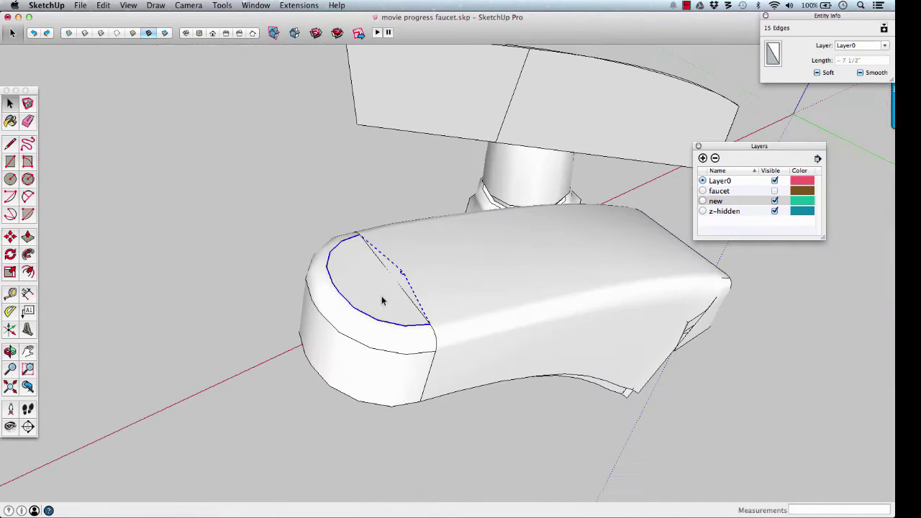
# Select the curved outline edges of the spout end's top face, then soften and smooth them.
pyautogui.click(353, 242)
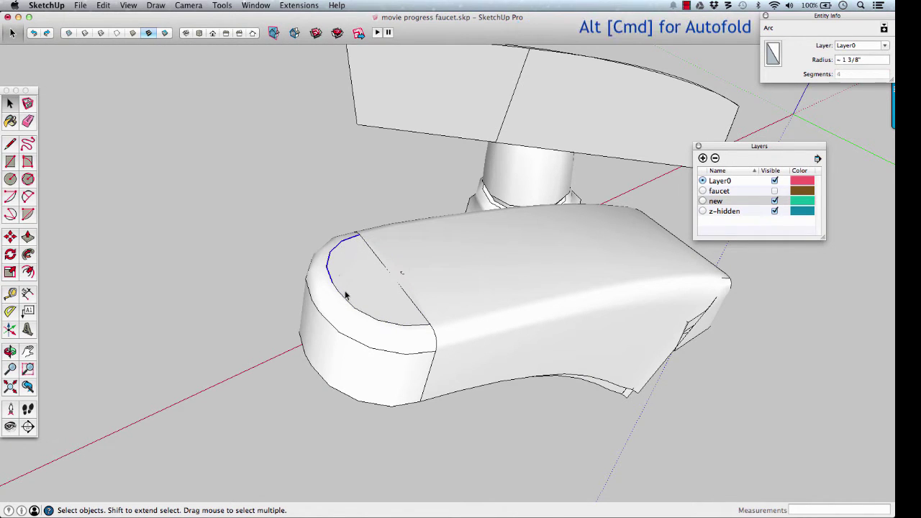
pyautogui.keyDown('shift'); pyautogui.click(365, 313); pyautogui.keyUp('shift')
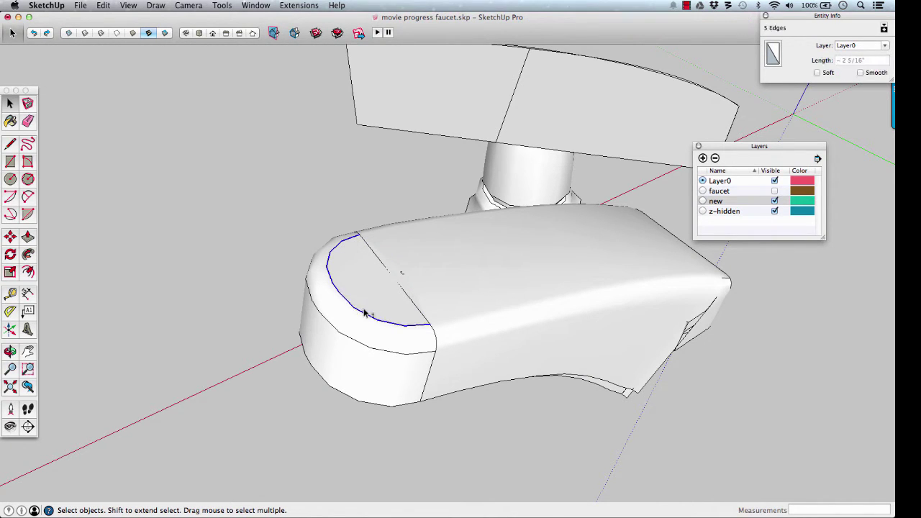
pyautogui.click(861, 73)
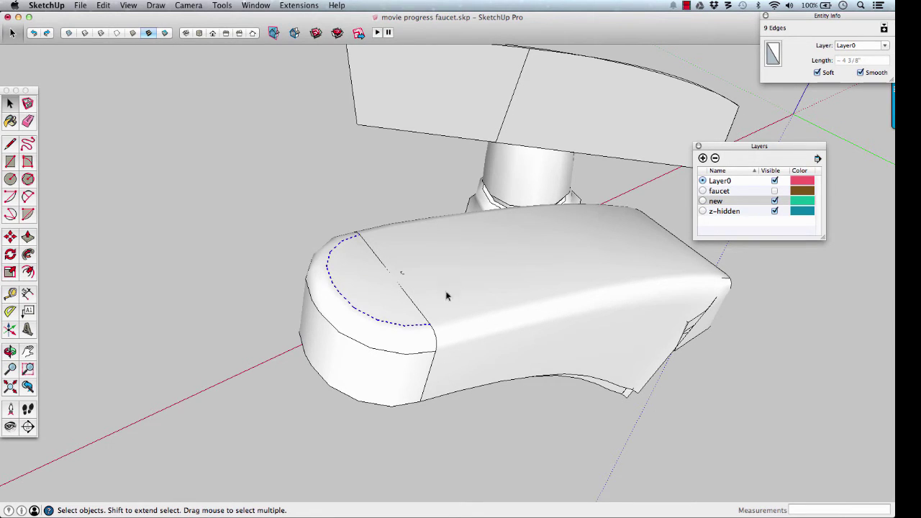
pyautogui.keyDown('shift'); pyautogui.click(391, 354); pyautogui.keyUp('shift')
pyautogui.keyDown('shift'); pyautogui.click(344, 328); pyautogui.keyUp('shift')
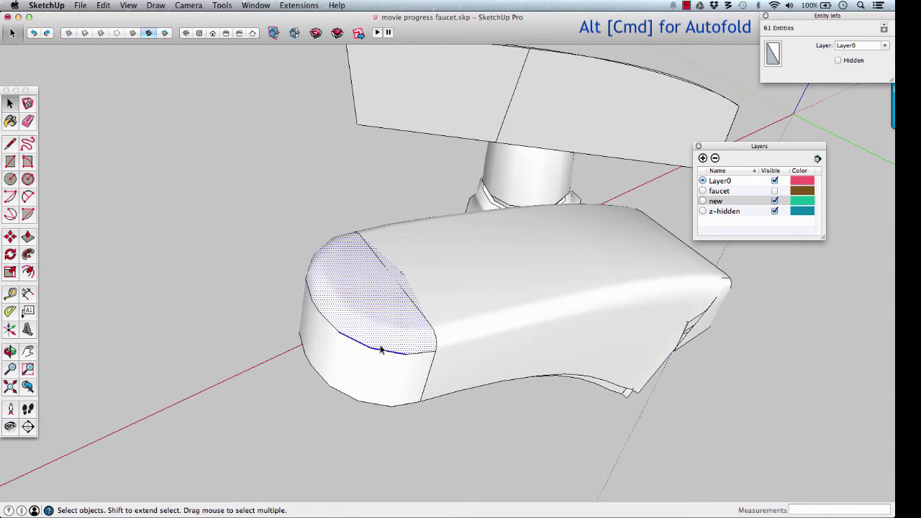
pyautogui.moveTo(383, 351); pyautogui.dragTo(523, 350, button='middle')
pyautogui.keyDown('shift'); pyautogui.click(496, 354); pyautogui.keyUp('shift')
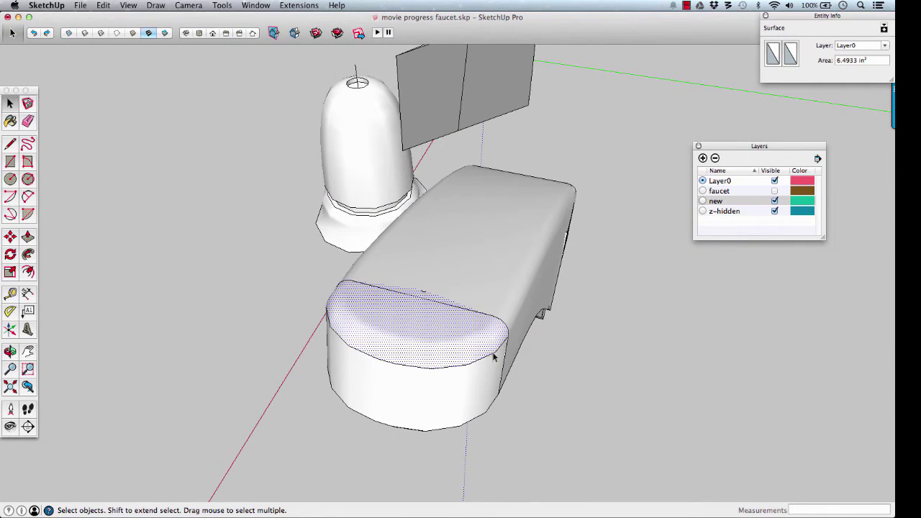
# Select all the rim edges between the spout end's rounded top and its vertical side, soften and smooth them, and clear the selection.
pyautogui.click(503, 348)
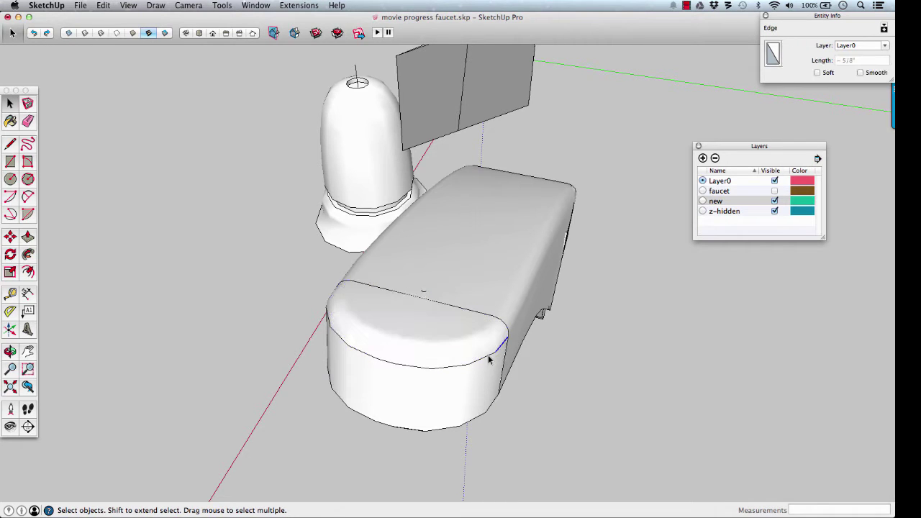
pyautogui.keyDown('shift'); pyautogui.click(415, 372); pyautogui.keyUp('shift')
pyautogui.moveTo(415, 371); pyautogui.dragTo(621, 323, button='middle')
pyautogui.keyDown('shift'); pyautogui.click(564, 402); pyautogui.keyUp('shift')
pyautogui.scroll(2, 608, 318)
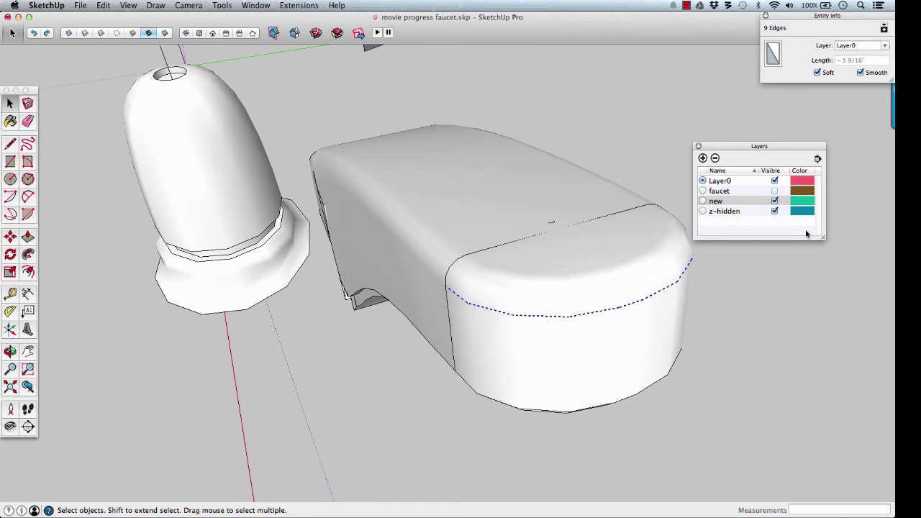
pyautogui.click(771, 282)
# Show the faucet layer and examine the original spout's underside, rim and nozzle against the simplified model.
pyautogui.moveTo(703, 309); pyautogui.dragTo(446, 211, button='middle')
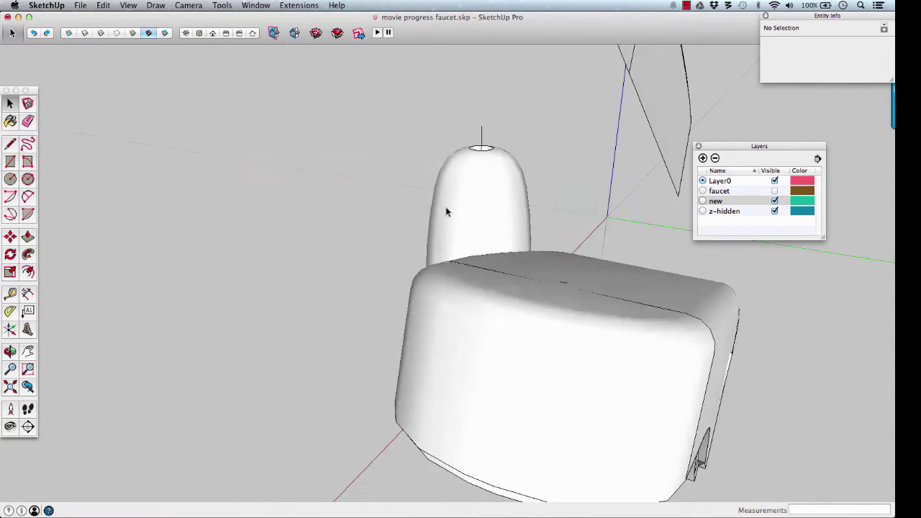
pyautogui.scroll(-5, 447, 210)
pyautogui.moveTo(535, 264); pyautogui.dragTo(413, 227, button='middle')
pyautogui.scroll(4, 460, 351)
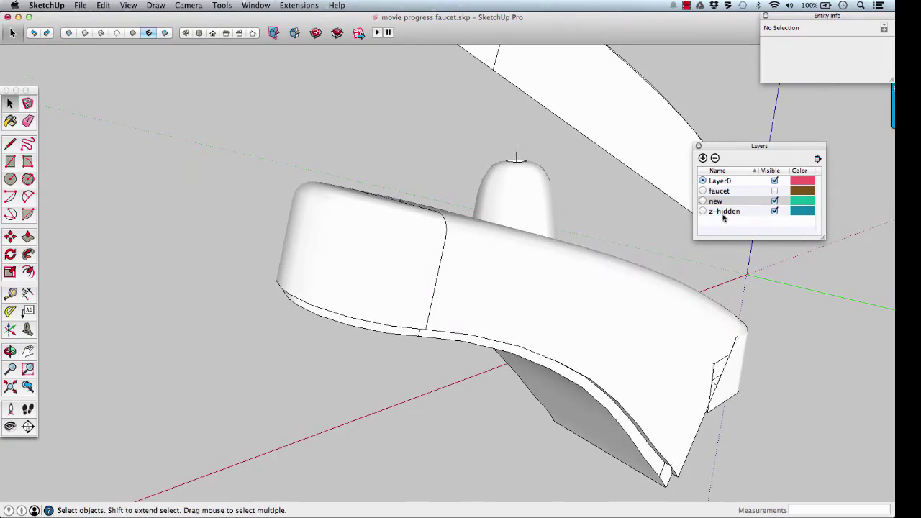
pyautogui.click(773, 191)
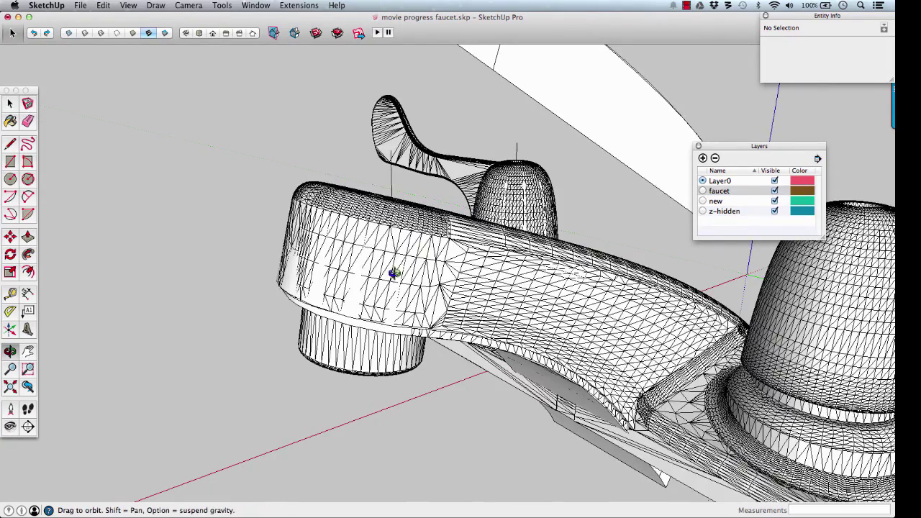
pyautogui.moveTo(390, 269); pyautogui.dragTo(415, 166, button='middle')
pyautogui.scroll(3, 432, 232)
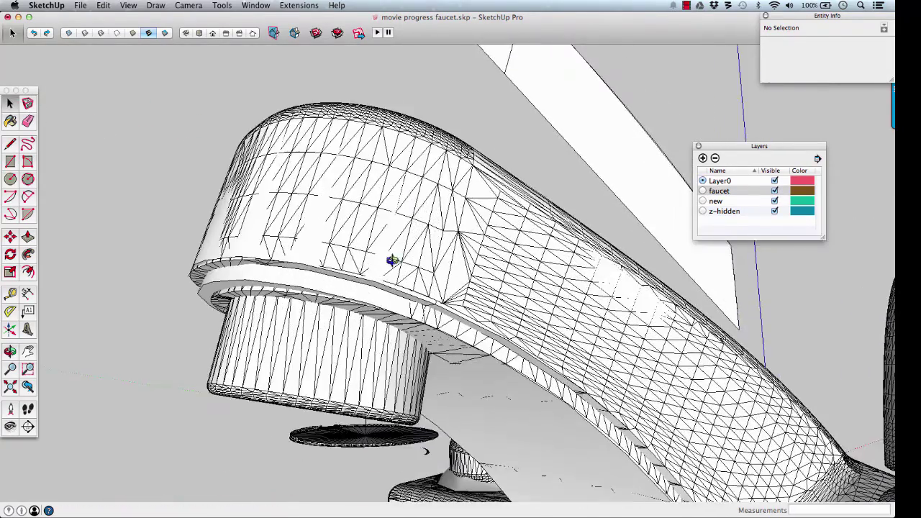
pyautogui.moveTo(391, 261); pyautogui.dragTo(454, 230, button='middle')
pyautogui.moveTo(475, 261); pyautogui.dragTo(469, 234, button='middle')
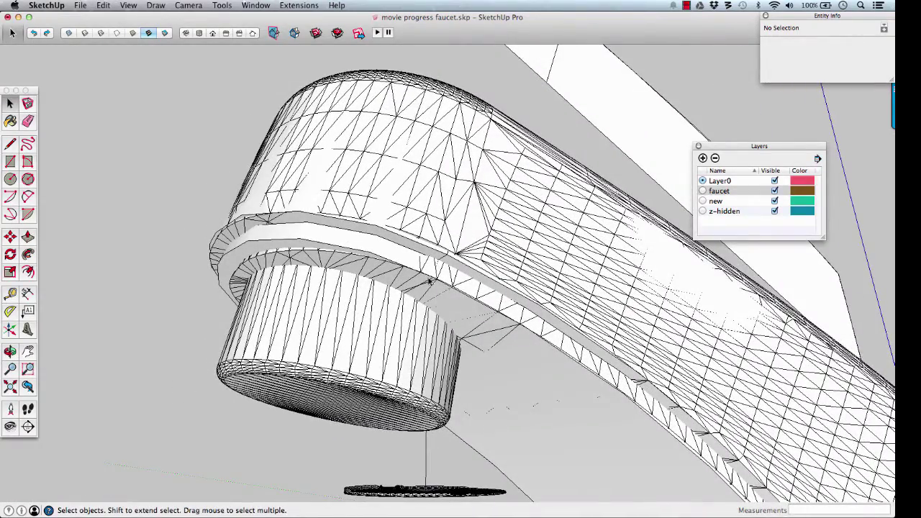
pyautogui.moveTo(303, 234); pyautogui.dragTo(328, 220, button='middle')
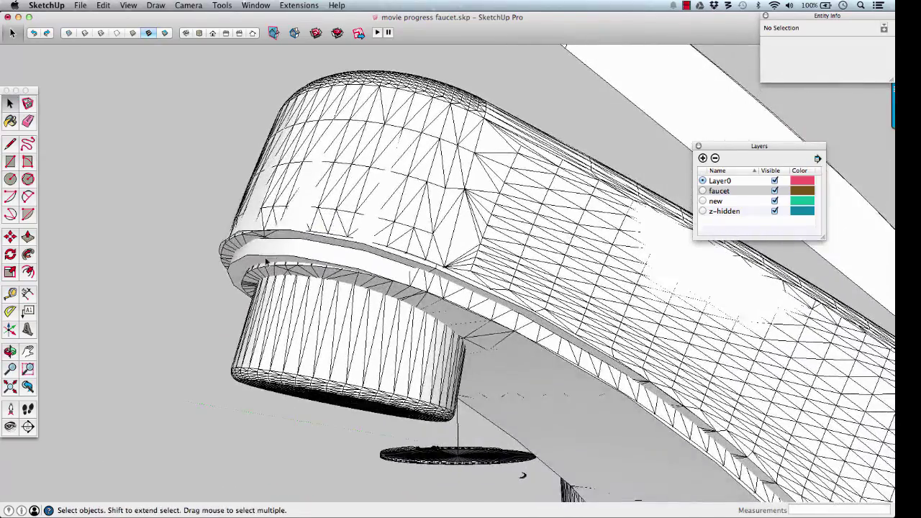
# Select the underside face of the spout end's inner rim and place the Rotate centre on its edge vertex, with the baseline to the outer endpoint.
pyautogui.scroll(4, 248, 263)
pyautogui.click(241, 254)
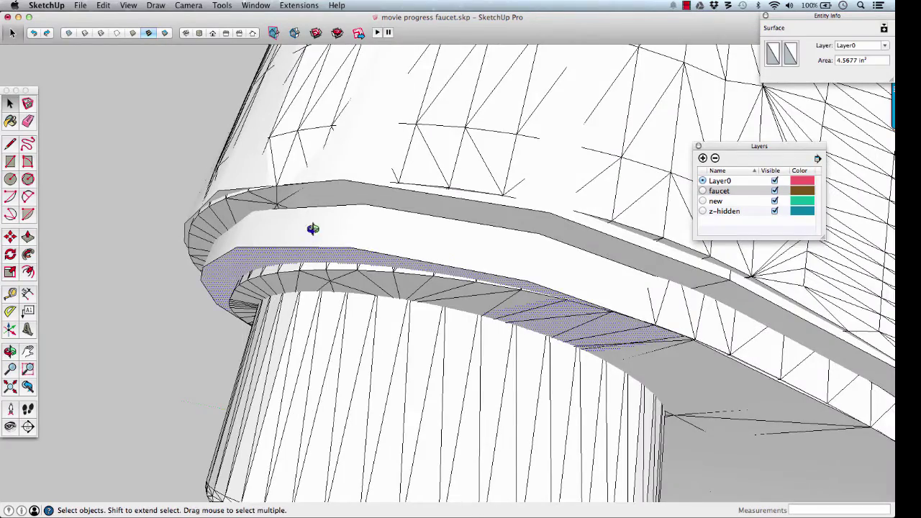
pyautogui.moveTo(312, 230); pyautogui.dragTo(499, 307, button='middle')
pyautogui.scroll(-2, 549, 317)
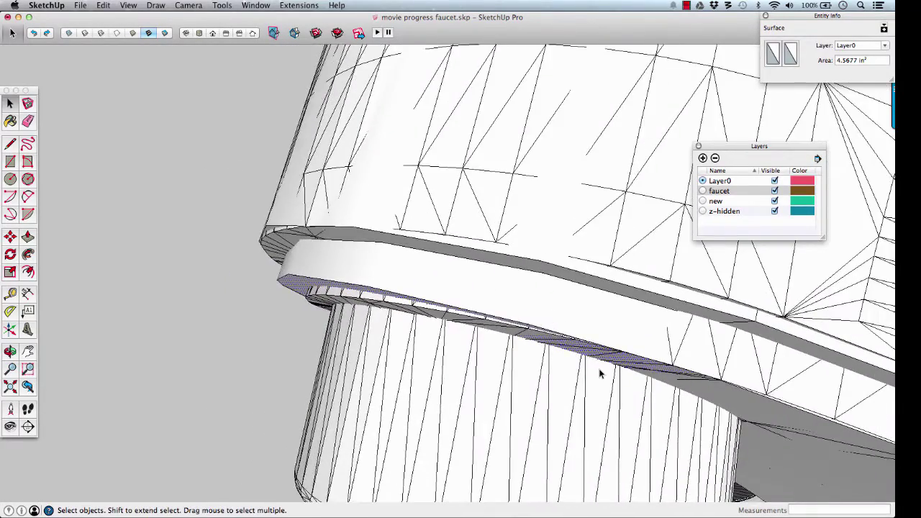
pyautogui.moveTo(599, 372); pyautogui.dragTo(559, 227, button='middle')
pyautogui.scroll(3, 565, 237)
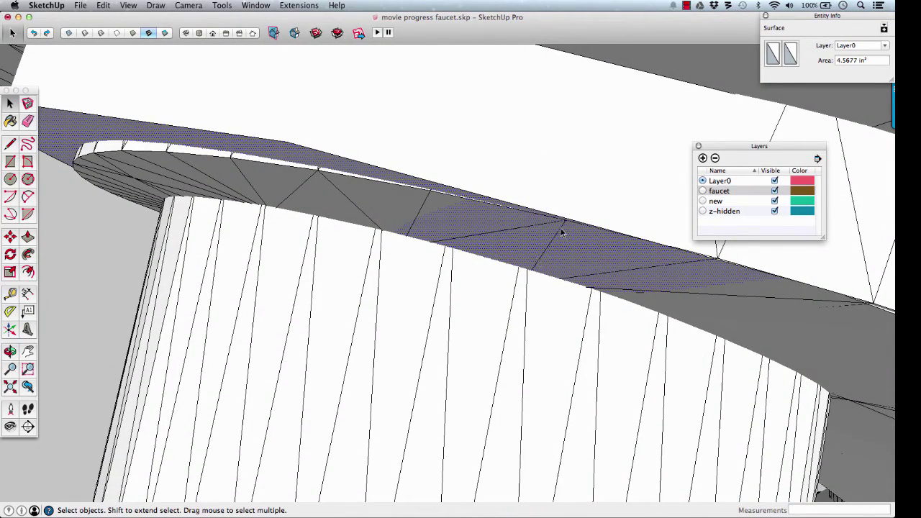
pyautogui.press('r')
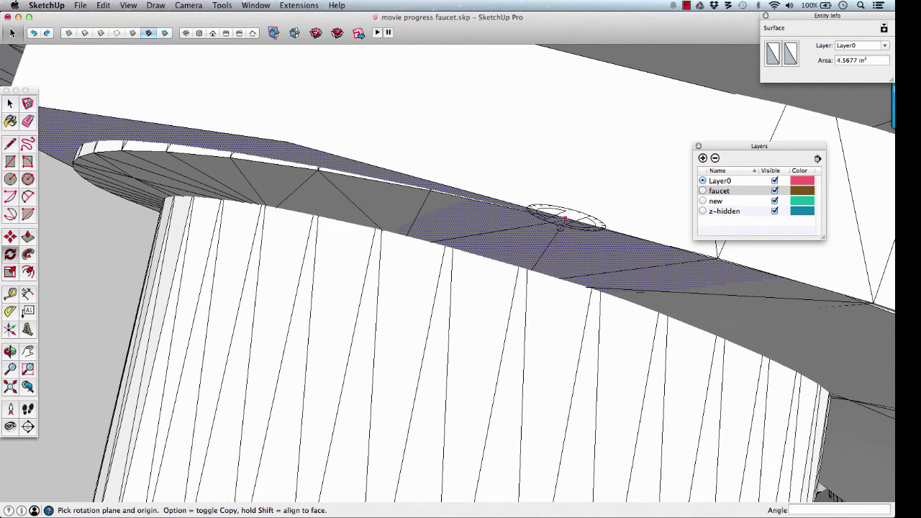
pyautogui.scroll(2, 563, 222)
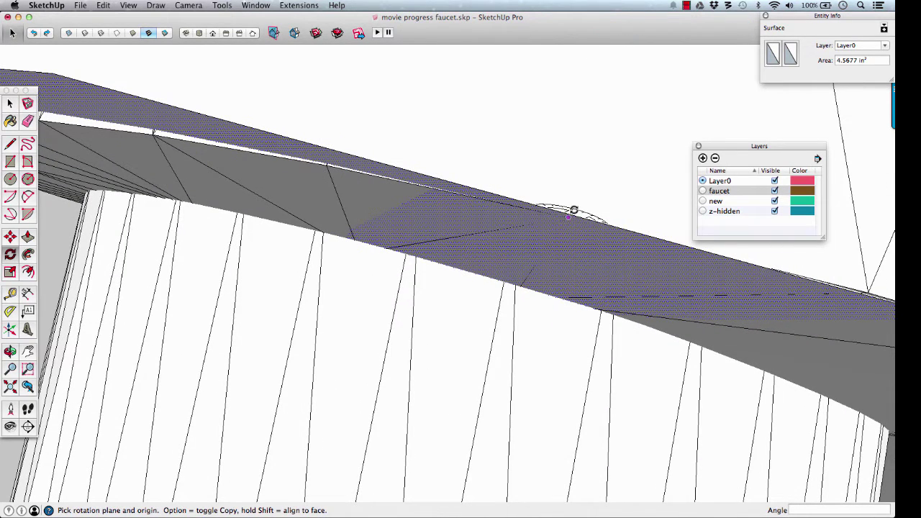
pyautogui.click(567, 216)
pyautogui.moveTo(616, 150); pyautogui.dragTo(591, 204)
pyautogui.moveTo(592, 205); pyautogui.dragTo(576, 284, button='middle')
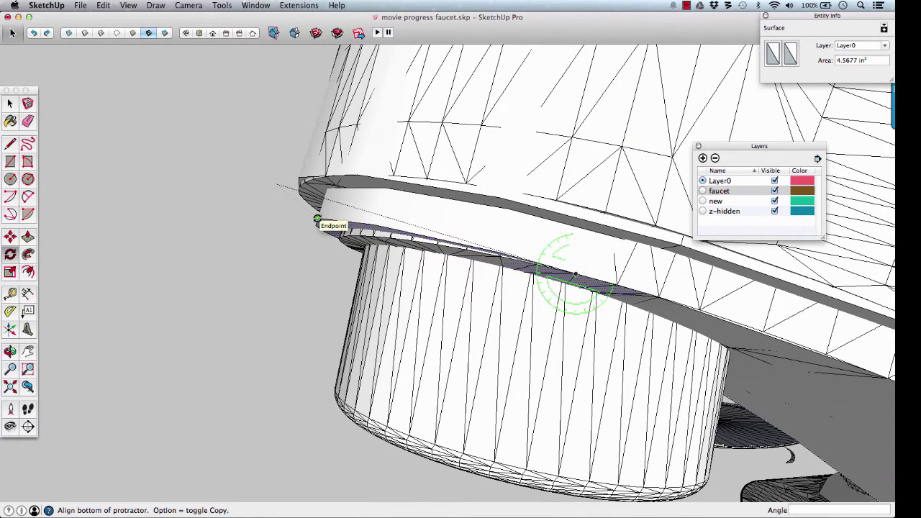
pyautogui.click(317, 218)
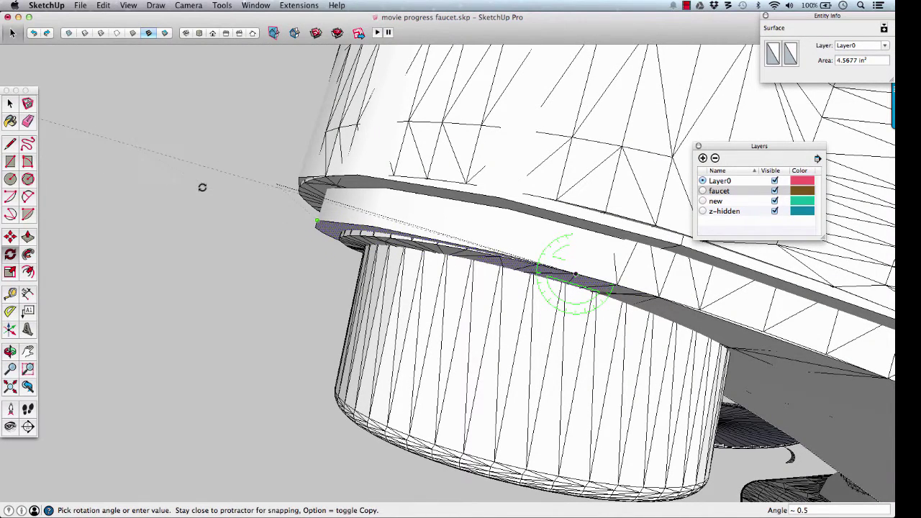
# Rotate the underside face upward about that centre, trying angles of 1.8 and 3 degrees and settling on 2.8 degrees.
pyautogui.scroll(-5, 169, 178)
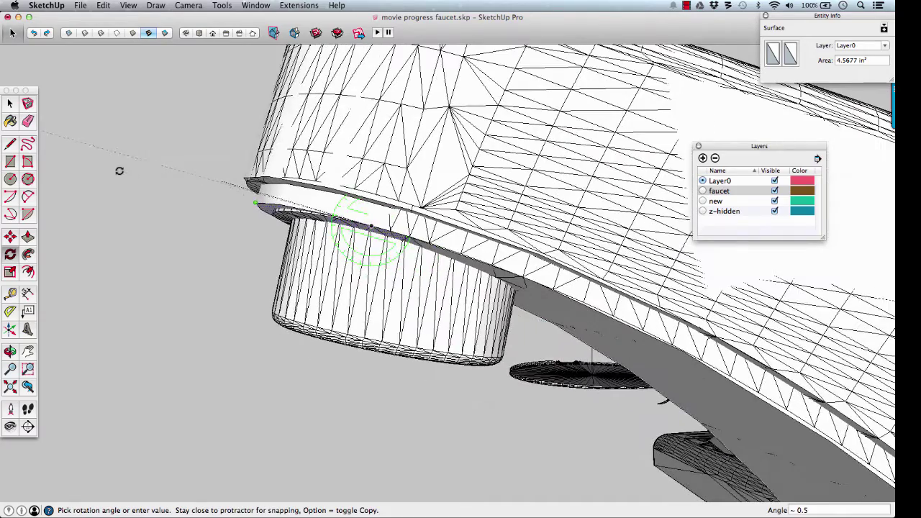
pyautogui.keyDown('shift'); pyautogui.moveTo(114, 171); pyautogui.dragTo(348, 204, button='middle'); pyautogui.keyUp('shift')
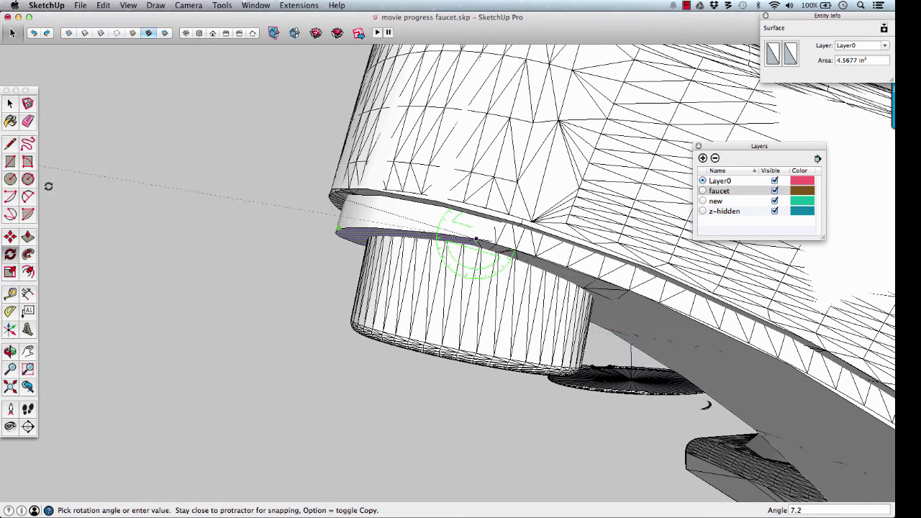
pyautogui.click(66, 142)
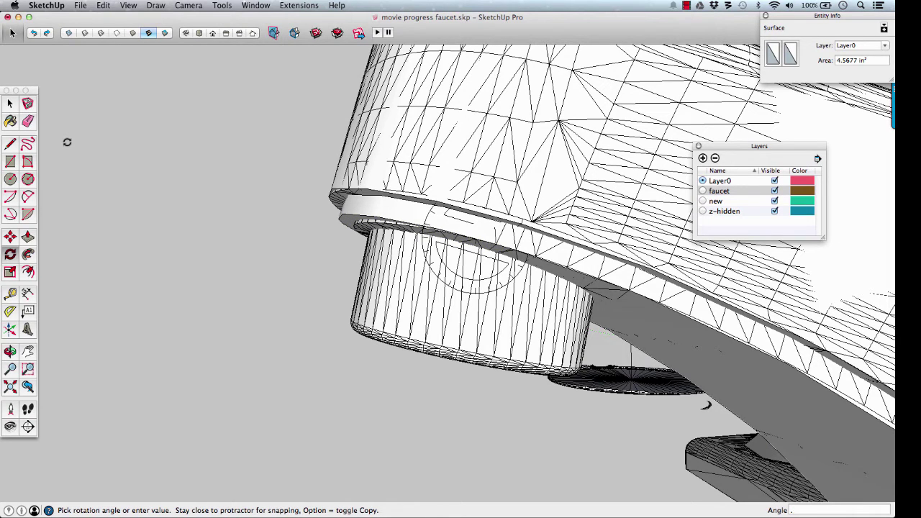
pyautogui.write('1.8')
pyautogui.press('Return')
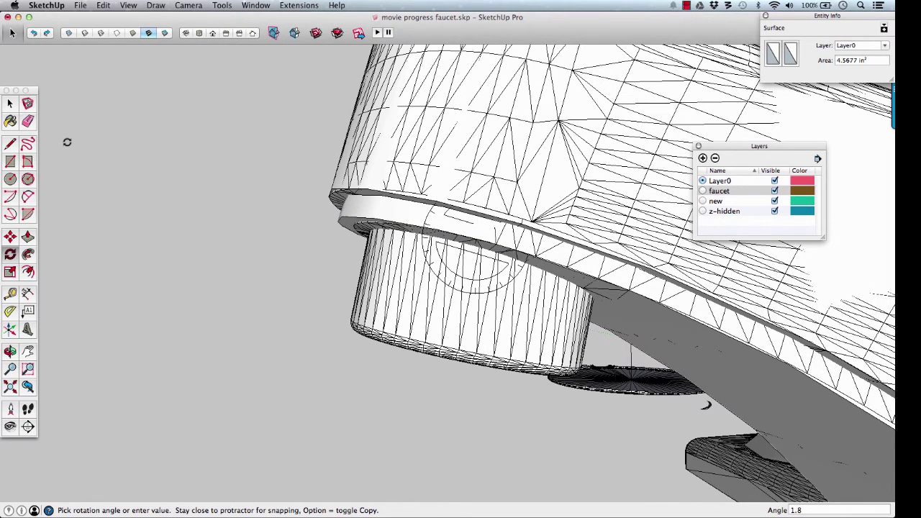
pyautogui.write('3')
pyautogui.press('Return')
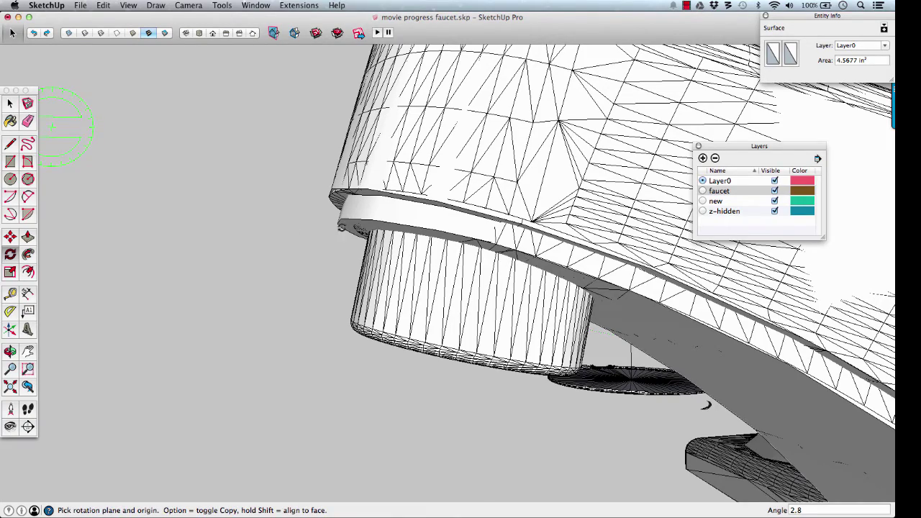
pyautogui.scroll(6, 358, 220)
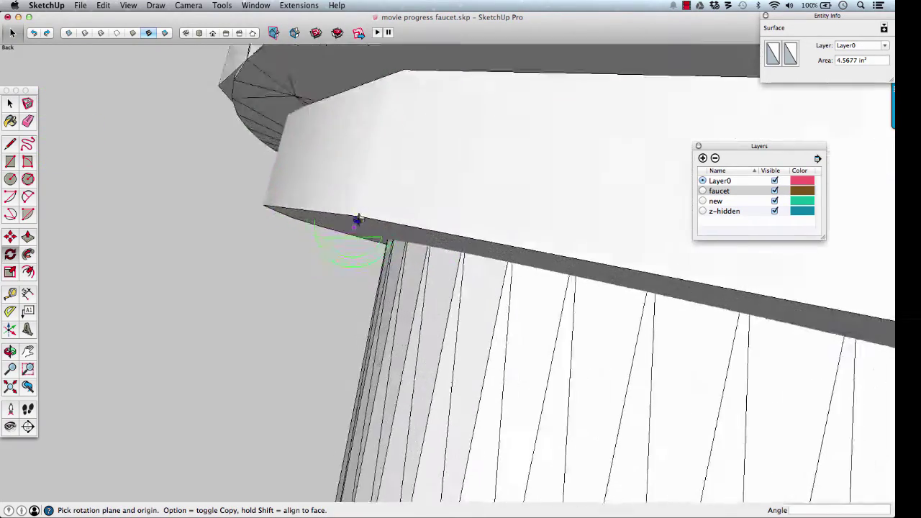
# Examine the rotated underside and inner rim of the spout end against the original faucet from below and the side.
pyautogui.moveTo(358, 220); pyautogui.dragTo(422, 185, button='middle')
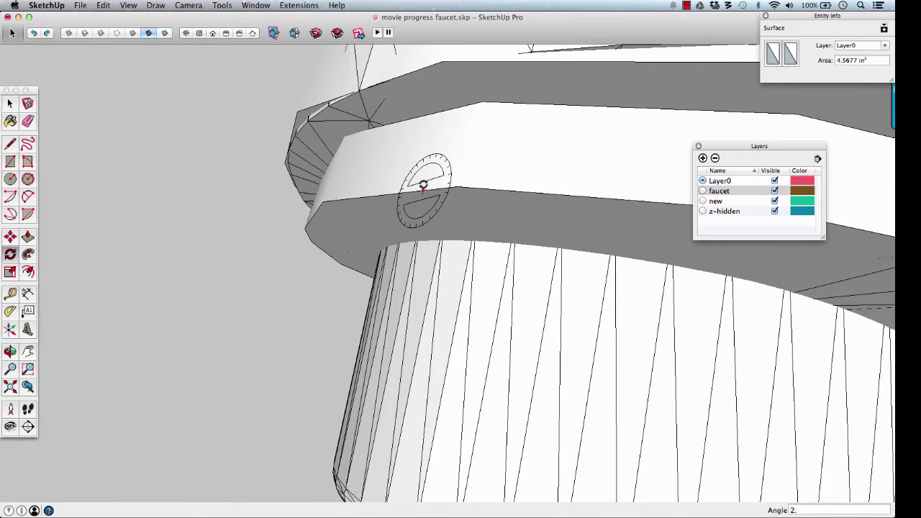
pyautogui.click(423, 185)
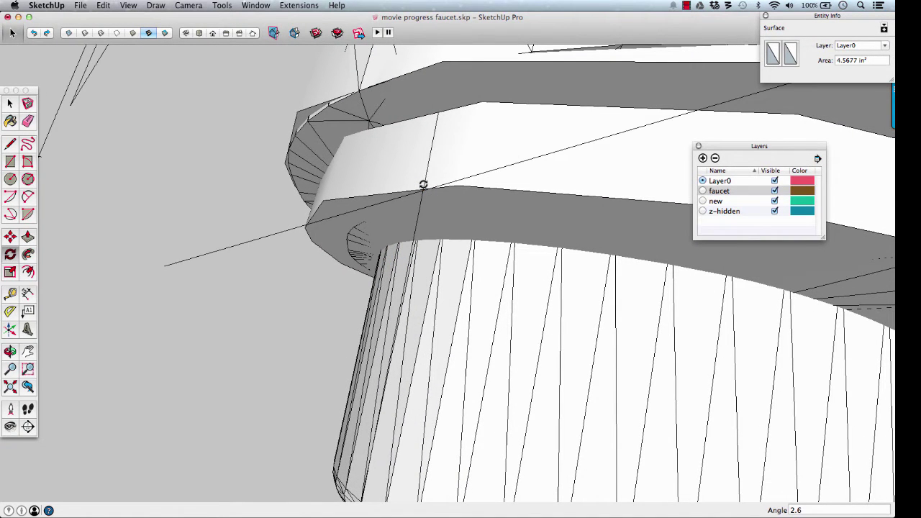
pyautogui.press('Escape')
pyautogui.moveTo(409, 220); pyautogui.dragTo(370, 253, button='middle')
pyautogui.scroll(-3, 369, 253)
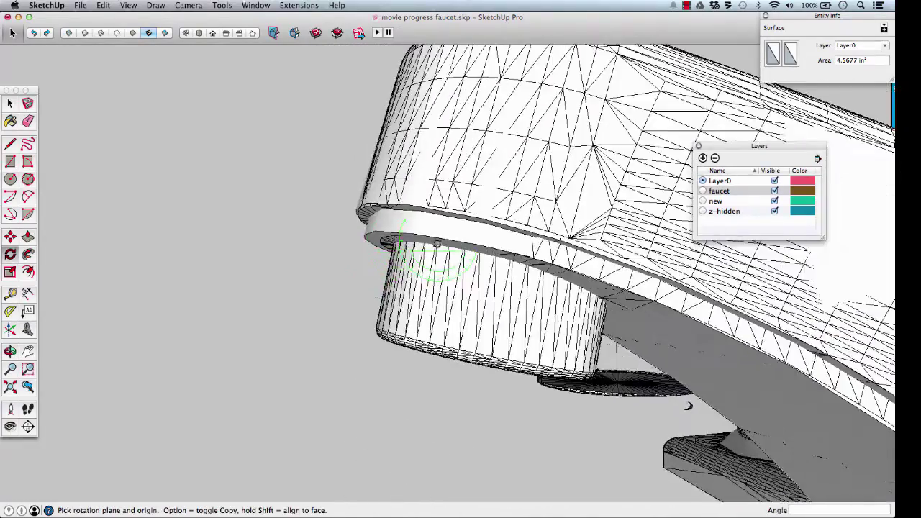
pyautogui.moveTo(437, 244); pyautogui.dragTo(428, 131, button='middle')
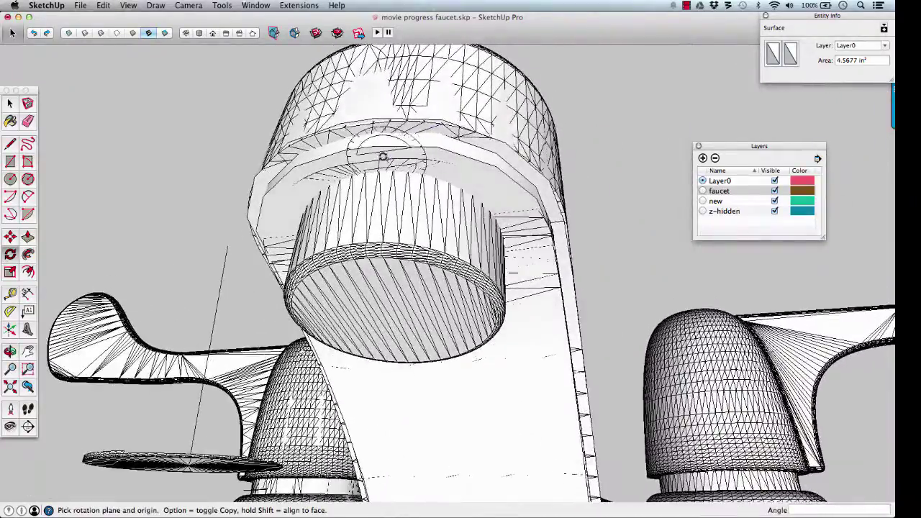
pyautogui.scroll(3, 383, 156)
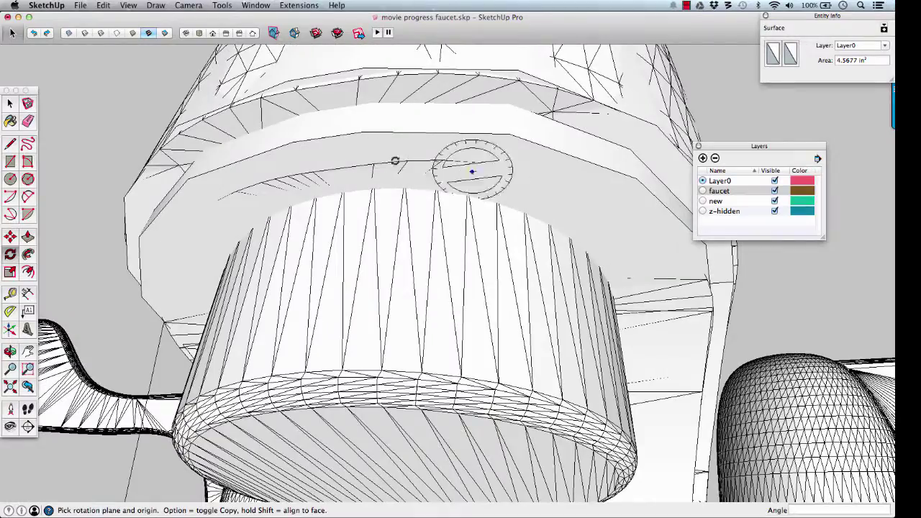
pyautogui.moveTo(368, 156); pyautogui.dragTo(501, 97, button='middle')
# Select the side surface of the spout end's inner rim for scaling, hide the faucet layer, and check the scale box's alignment.
pyautogui.press('space')
pyautogui.click(328, 156)
pyautogui.scroll(-5, 328, 156)
pyautogui.press('s')
pyautogui.moveTo(449, 111); pyautogui.dragTo(660, 236, button='middle')
pyautogui.moveTo(565, 232); pyautogui.dragTo(627, 273, button='middle')
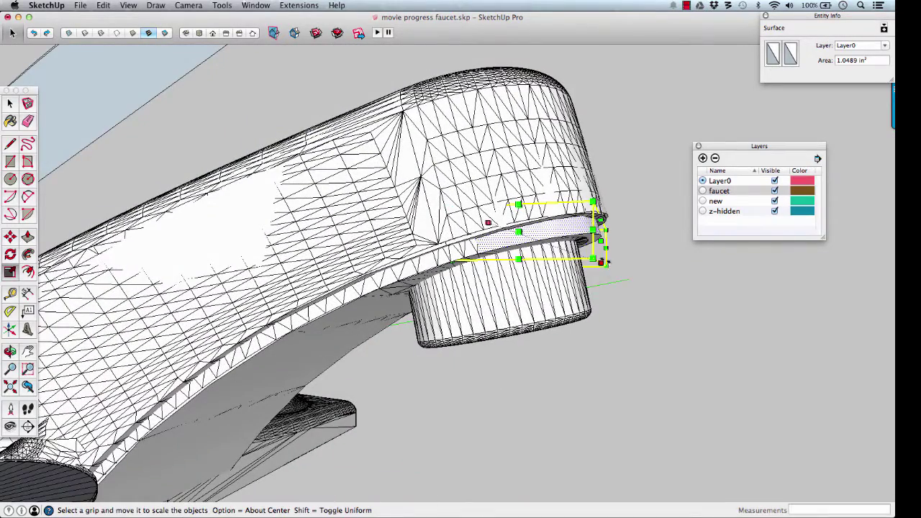
pyautogui.click(774, 190)
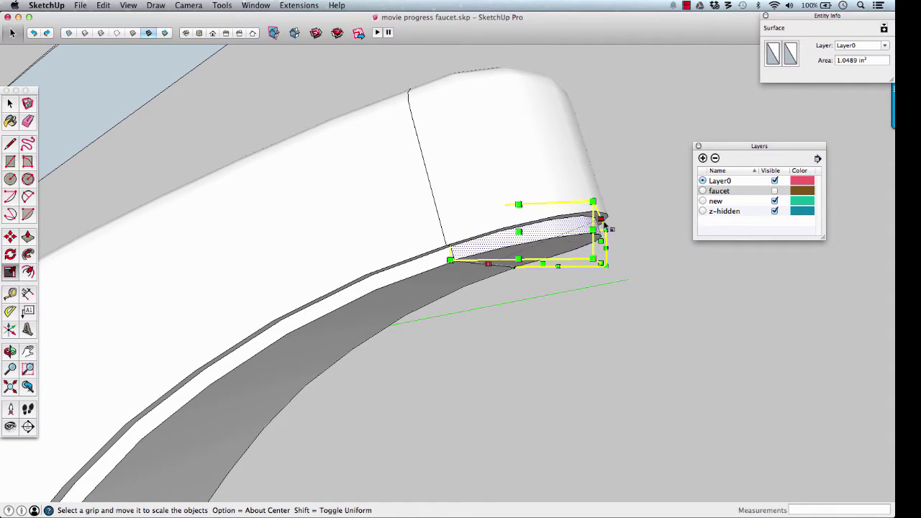
pyautogui.moveTo(607, 241)
pyautogui.mouseDown()
pyautogui.moveTo(633, 240)
pyautogui.moveTo(573, 241)
pyautogui.moveTo(638, 238)
pyautogui.moveTo(612, 245)
pyautogui.mouseUp()
pyautogui.moveTo(612, 244); pyautogui.dragTo(519, 194, button='middle')
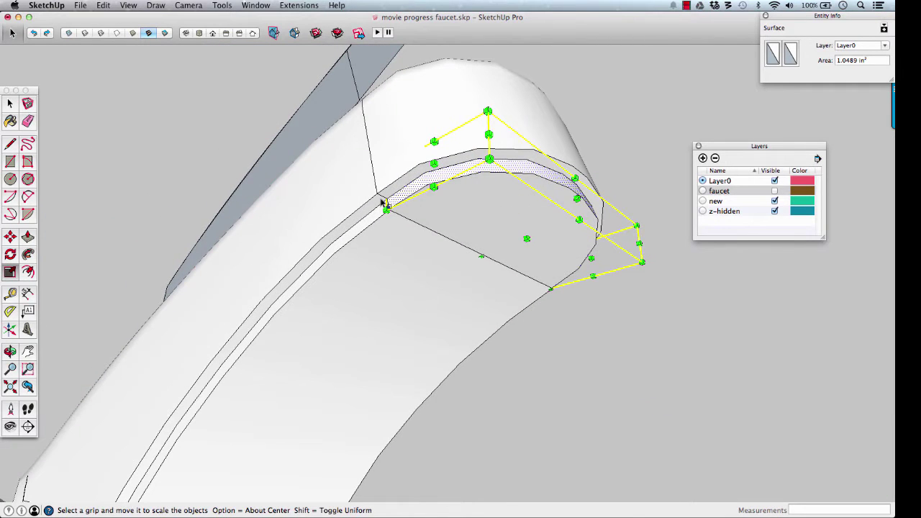
# Place the drawing axes at the inner rim's corner vertex, with the red axis along the underside's joint edge.
pyautogui.click(10, 329)
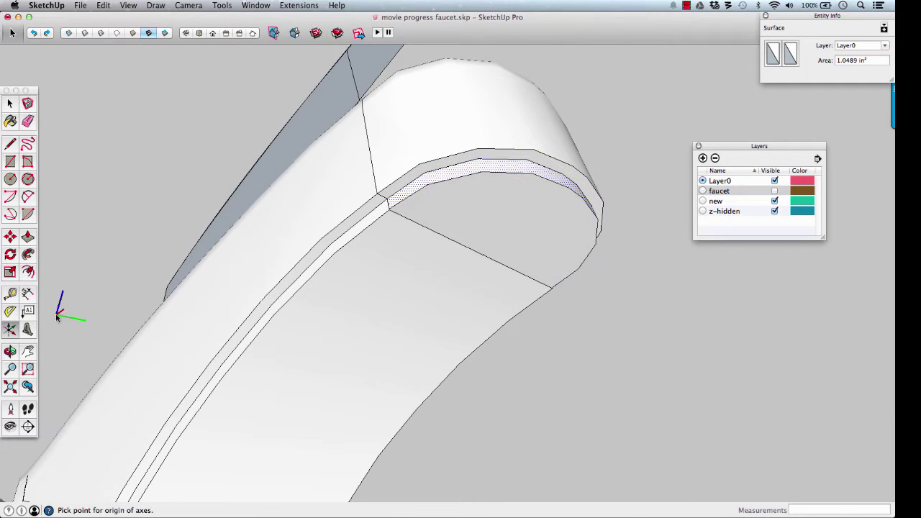
pyautogui.click(389, 210)
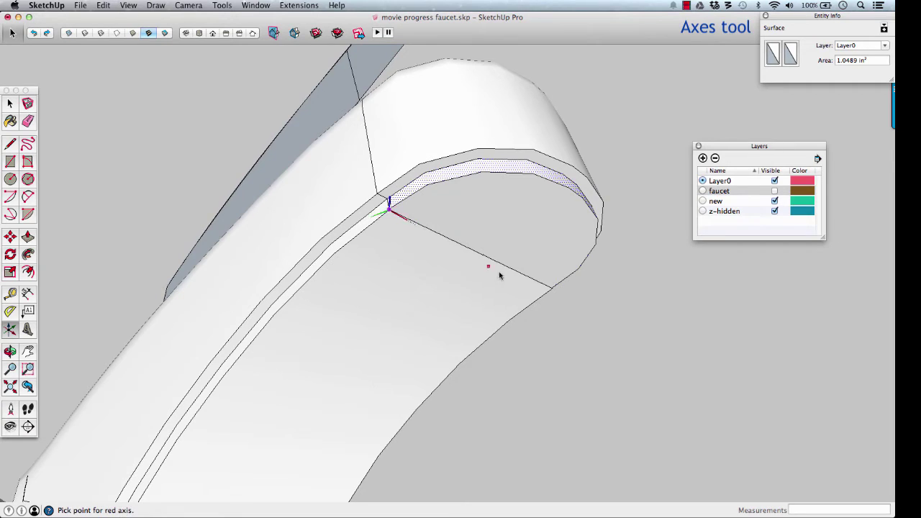
pyautogui.click(481, 175)
pyautogui.press('space')
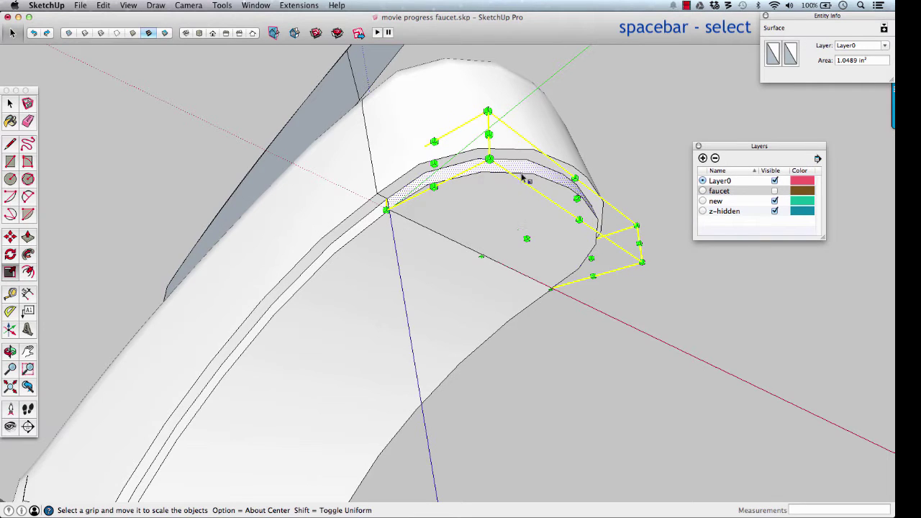
# Show the faucet layer and scale the inner rim's side surface along the green axis to about 0.89, aligning it with the original geometry.
pyautogui.press('s')
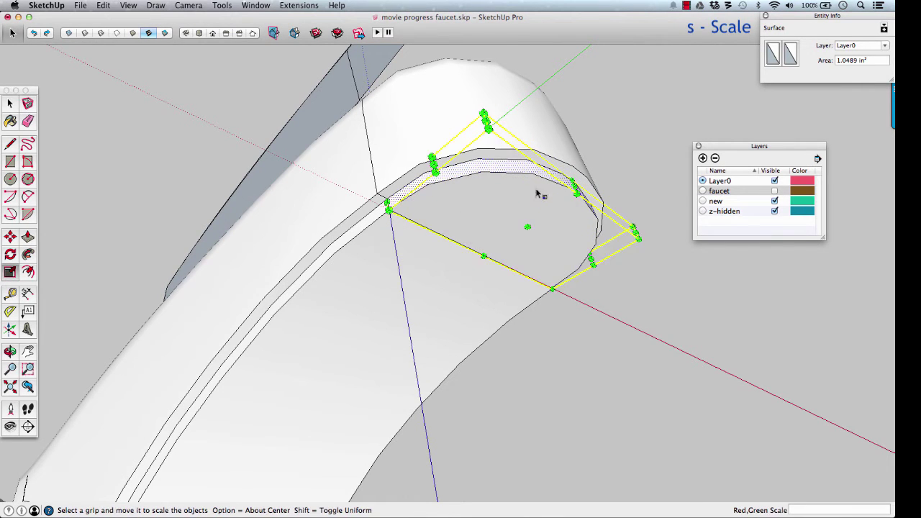
pyautogui.moveTo(498, 198); pyautogui.dragTo(636, 292, button='middle')
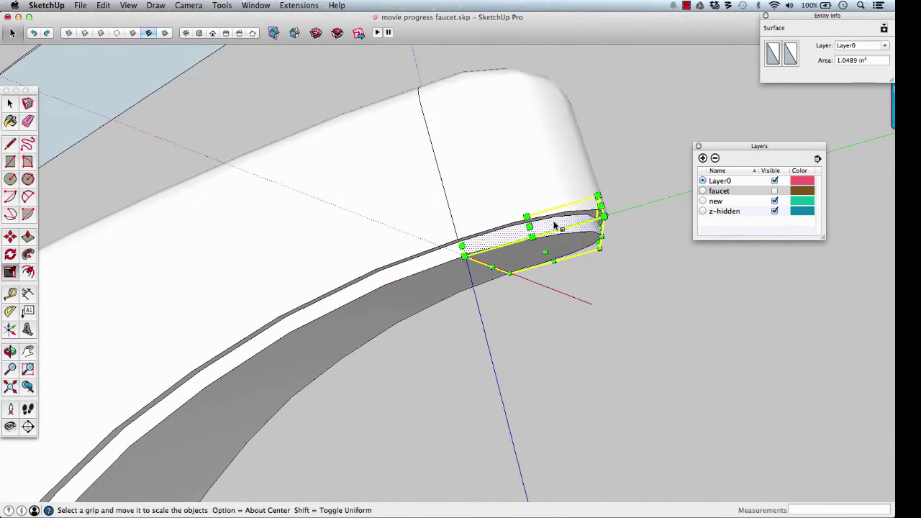
pyautogui.moveTo(554, 226); pyautogui.dragTo(486, 214, button='middle')
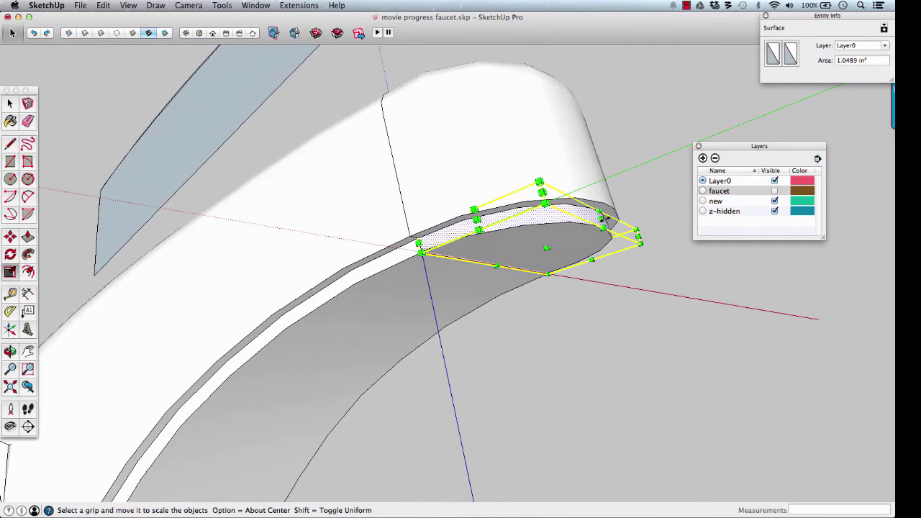
pyautogui.moveTo(606, 217); pyautogui.dragTo(766, 202)
pyautogui.click(774, 192)
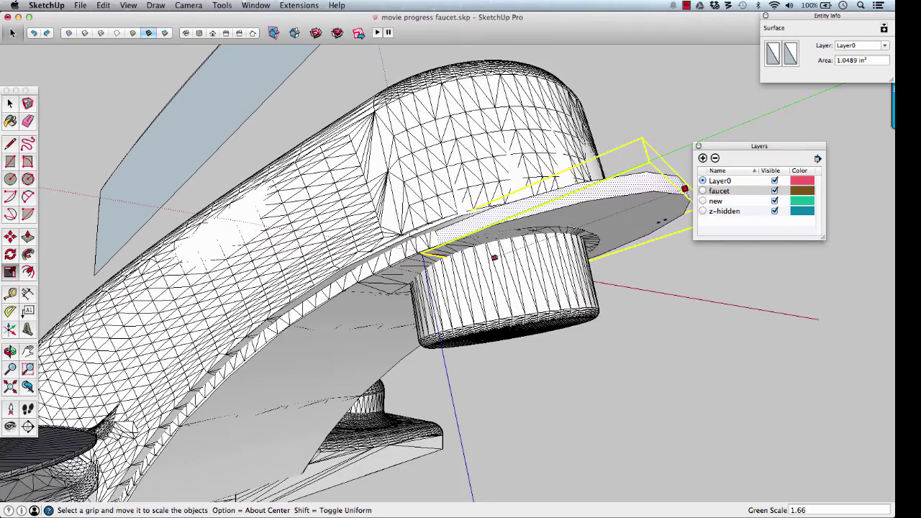
pyautogui.scroll(4, 588, 227)
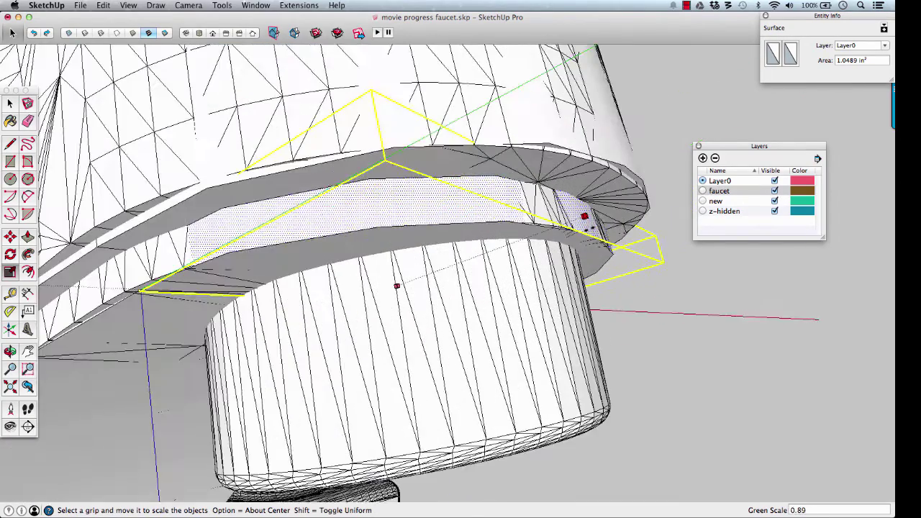
pyautogui.moveTo(579, 228); pyautogui.dragTo(581, 227)
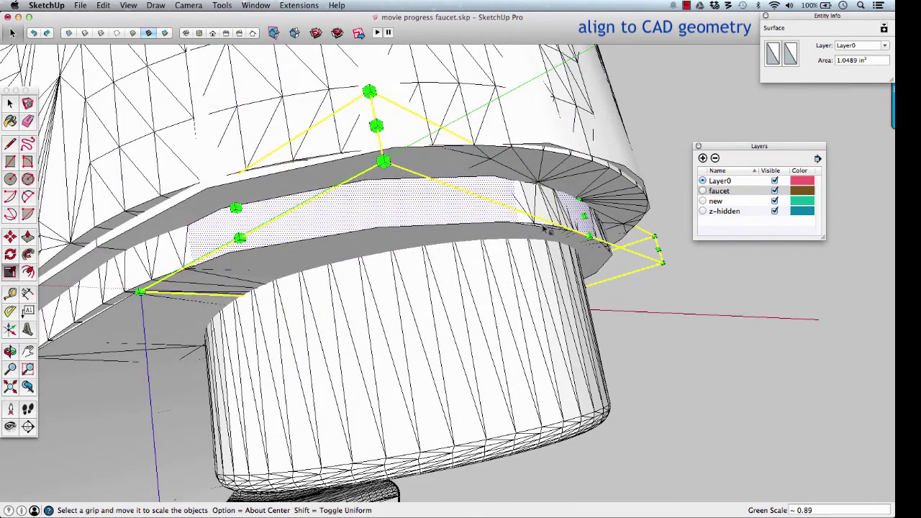
pyautogui.moveTo(581, 228); pyautogui.dragTo(515, 121, button='middle')
pyautogui.scroll(-3, 551, 175)
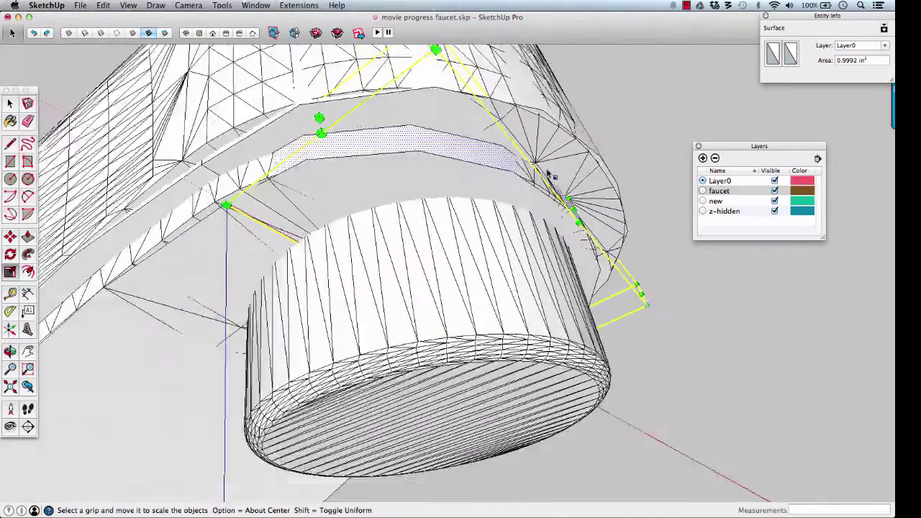
pyautogui.moveTo(551, 176); pyautogui.dragTo(428, 262, button='middle')
pyautogui.scroll(-4, 427, 262)
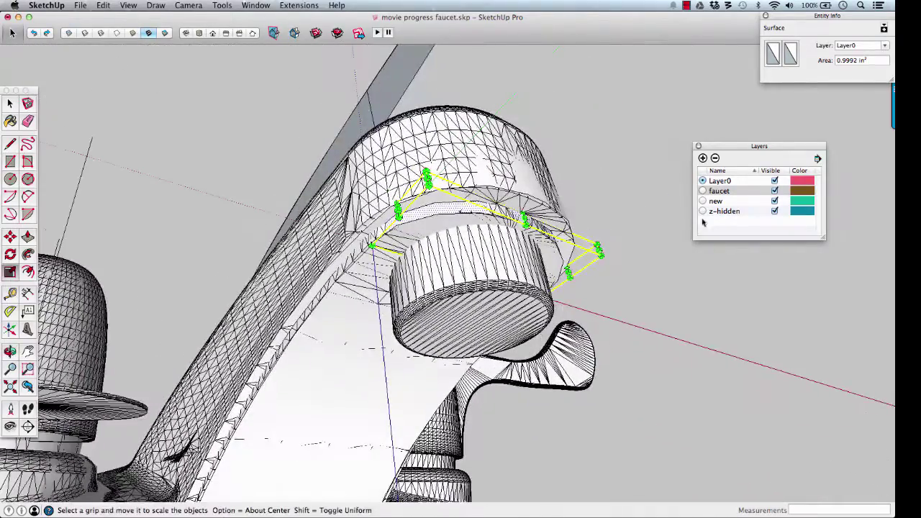
# Hide the faucet layer and clear the selection.
pyautogui.click(775, 191)
pyautogui.moveTo(545, 263); pyautogui.dragTo(410, 319, button='middle')
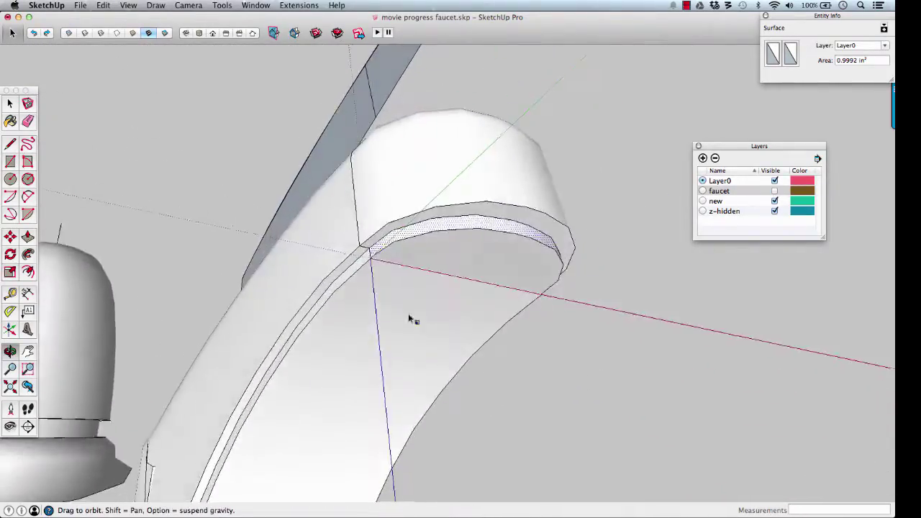
pyautogui.press('space')
pyautogui.click(576, 271)
# Reset the drawing axes to their default position and return to the spout end's underside.
pyautogui.moveTo(476, 222); pyautogui.dragTo(561, 279, button='middle')
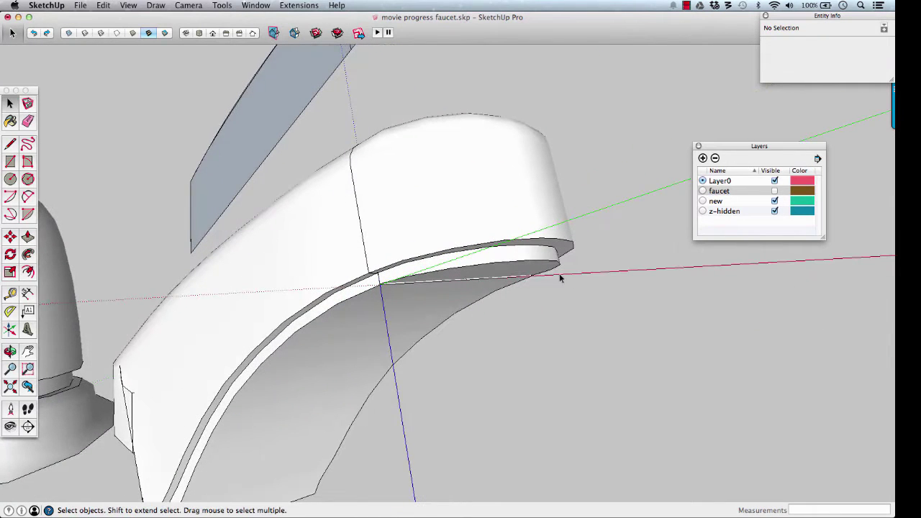
pyautogui.rightClick(601, 274)
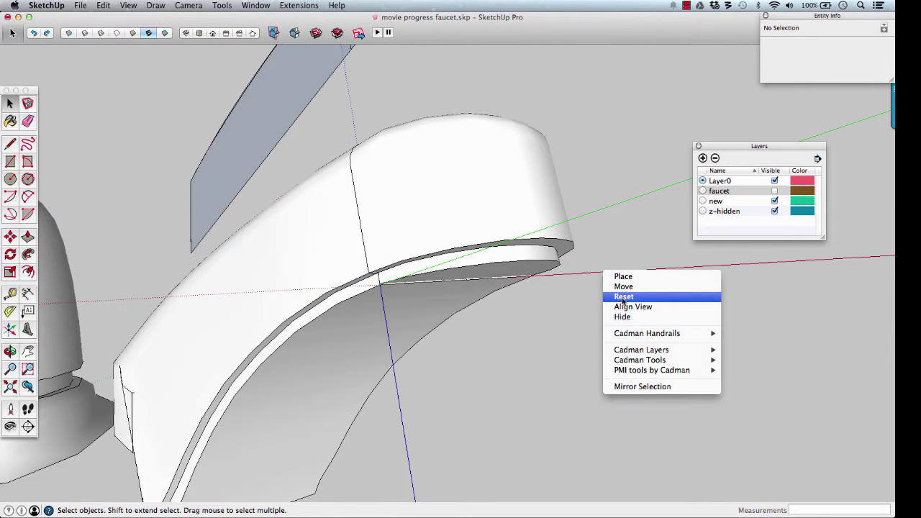
pyautogui.click(619, 296)
pyautogui.scroll(-6, 492, 269)
pyautogui.moveTo(471, 265); pyautogui.dragTo(483, 187, button='middle')
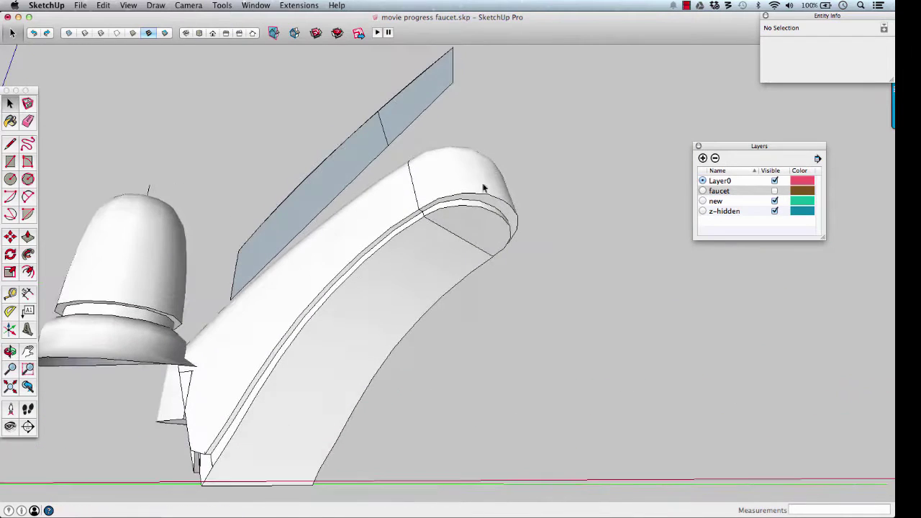
pyautogui.scroll(3, 474, 239)
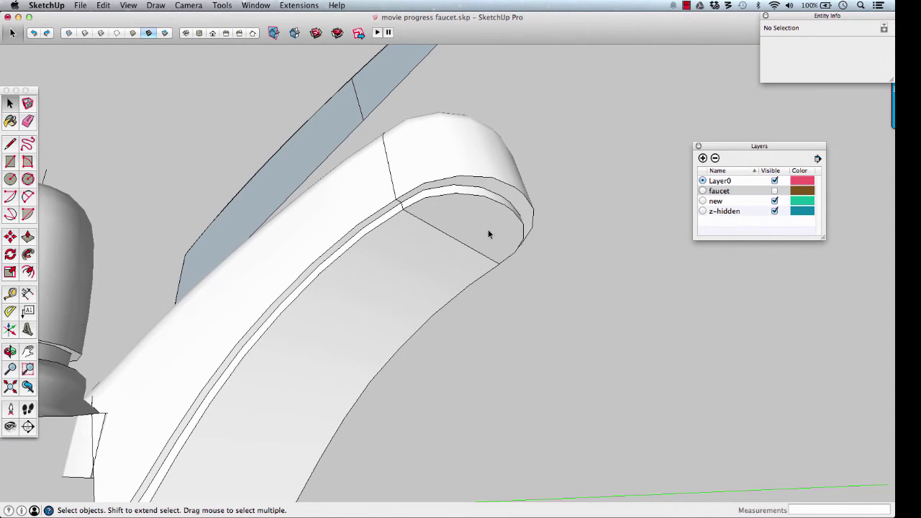